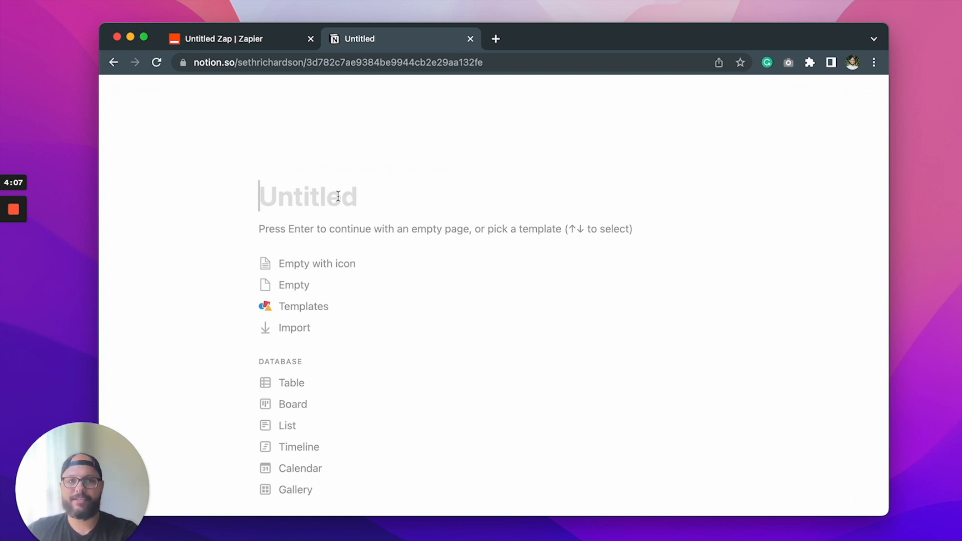
- Title the new page "New Personal Dashboard" and start its empty body
{"action": "type", "text": "New Personal Dashabord"}
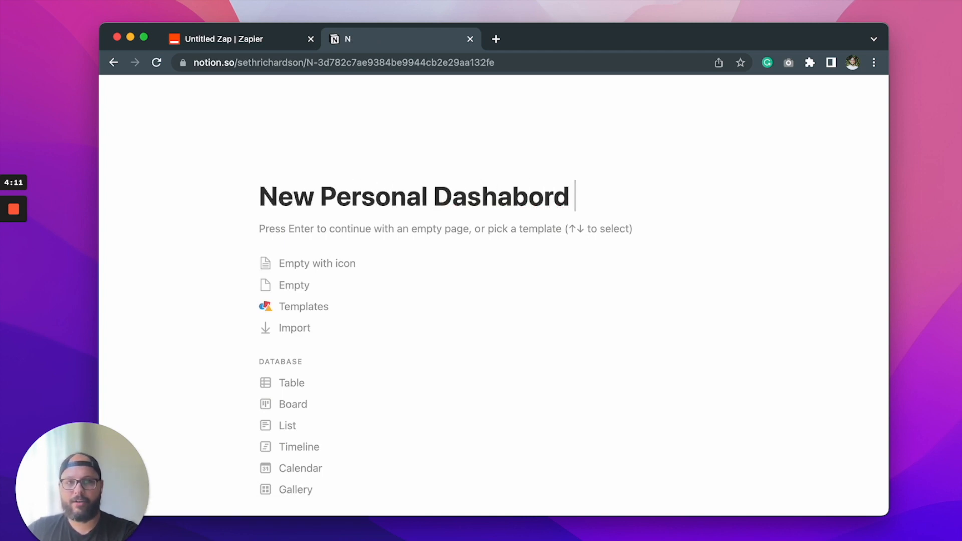
{"action": "key", "text": "alt+BackSpace"}
{"action": "type", "text": "Dashboard"}
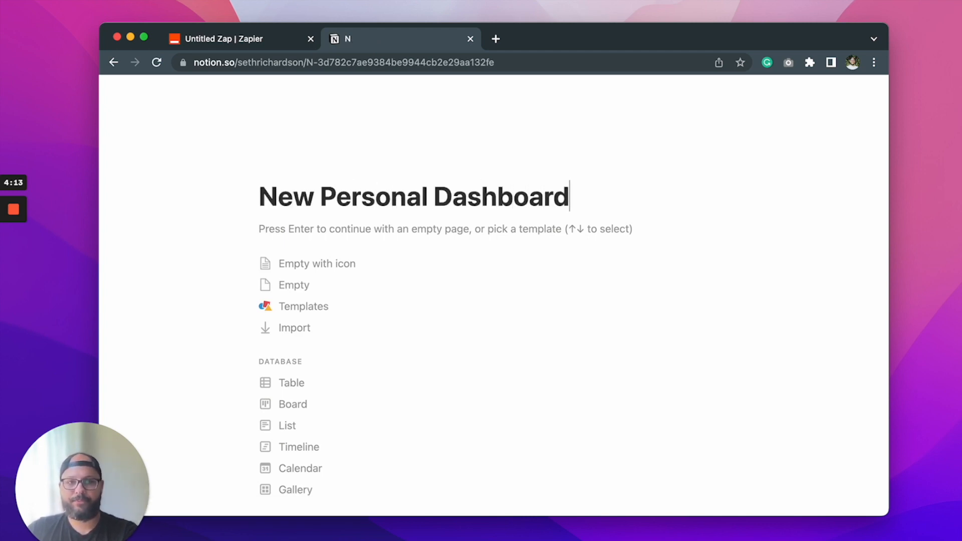
{"action": "left_click", "coordinate": [265, 232]}
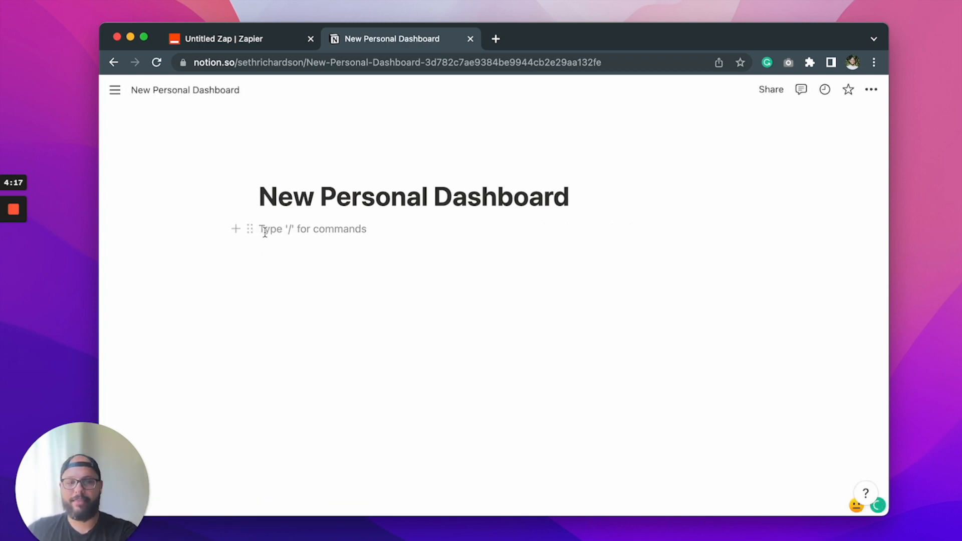
- Insert a full-page database in the dashboard page and title it "New All Task View"
{"action": "type", "text": "/"}
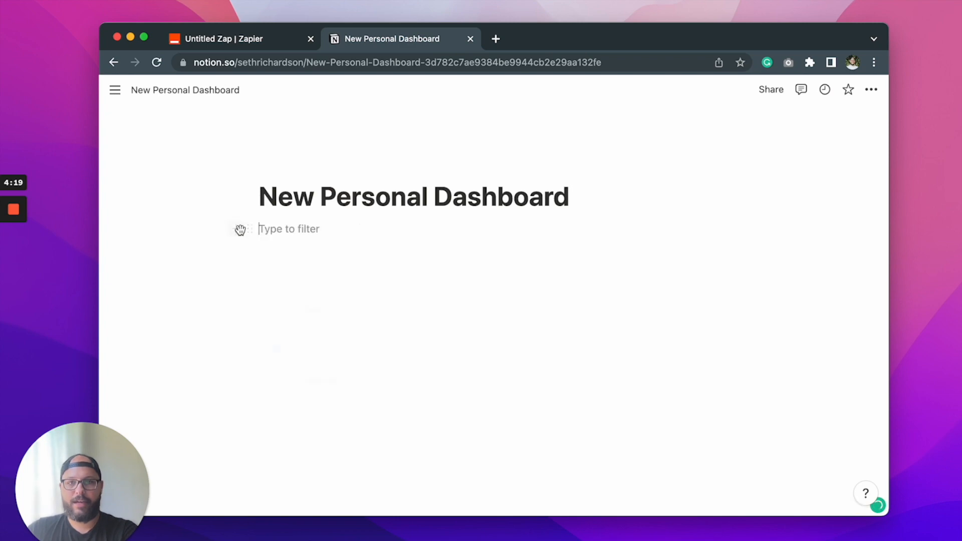
{"action": "scroll", "coordinate": [321, 348], "scroll_direction": "down", "scroll_amount": 10}
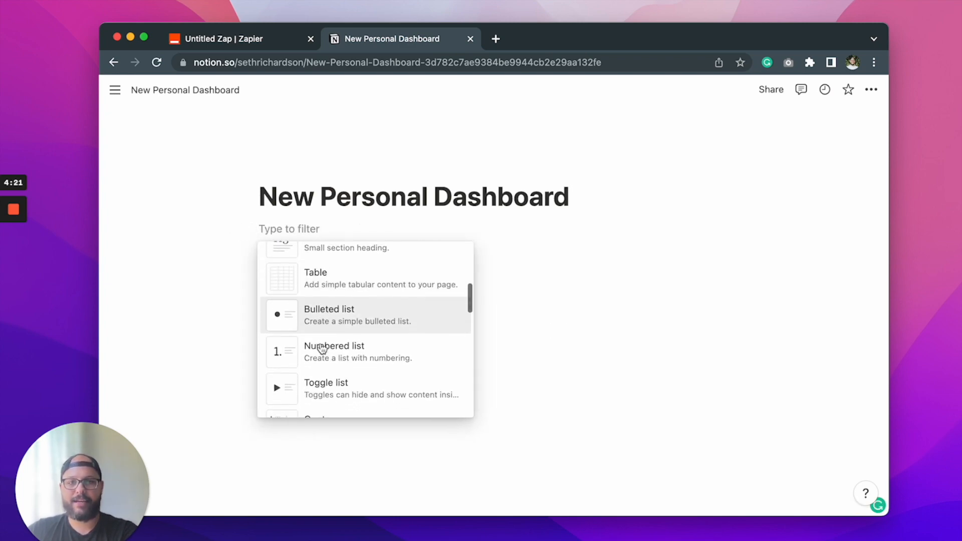
{"action": "scroll", "coordinate": [321, 347], "scroll_direction": "down", "scroll_amount": 5}
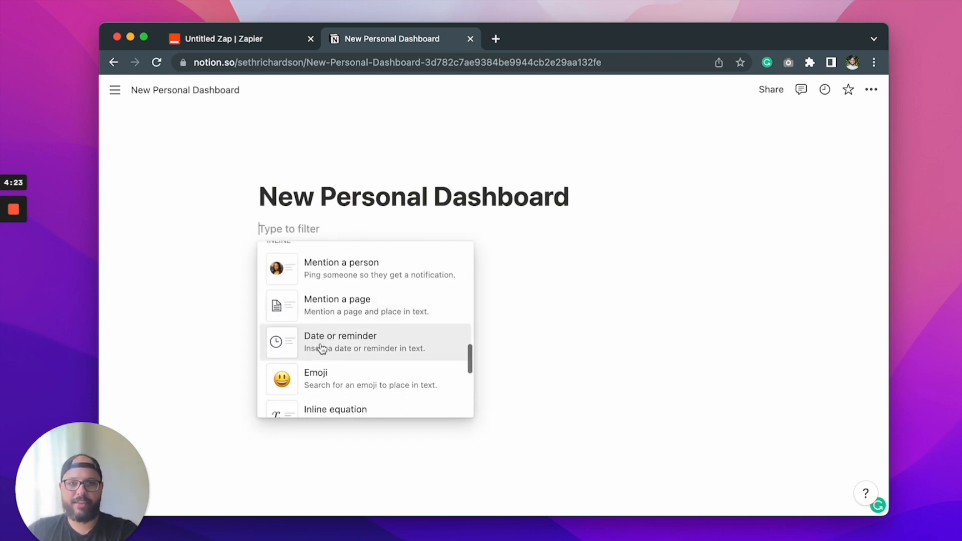
{"action": "scroll", "coordinate": [321, 348], "scroll_direction": "down", "scroll_amount": 6}
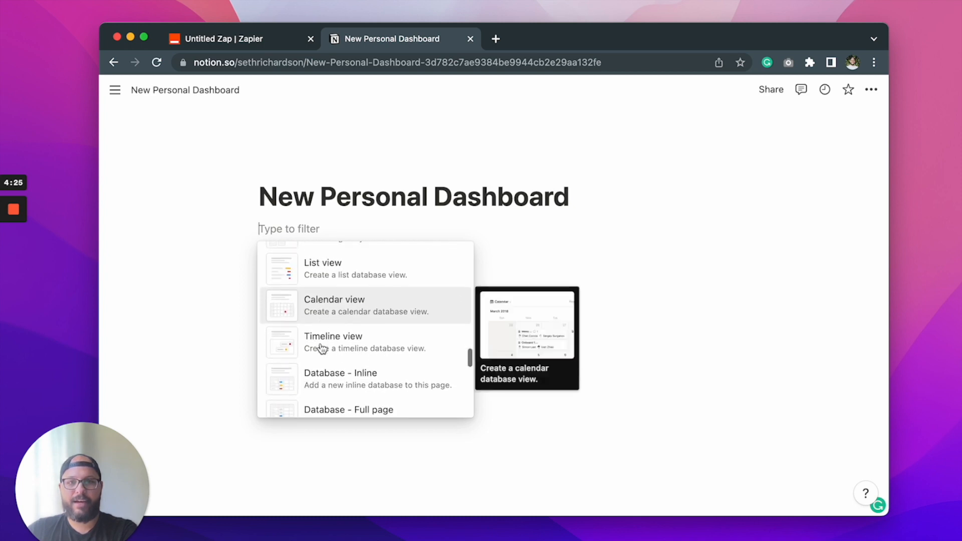
{"action": "left_click", "coordinate": [321, 348]}
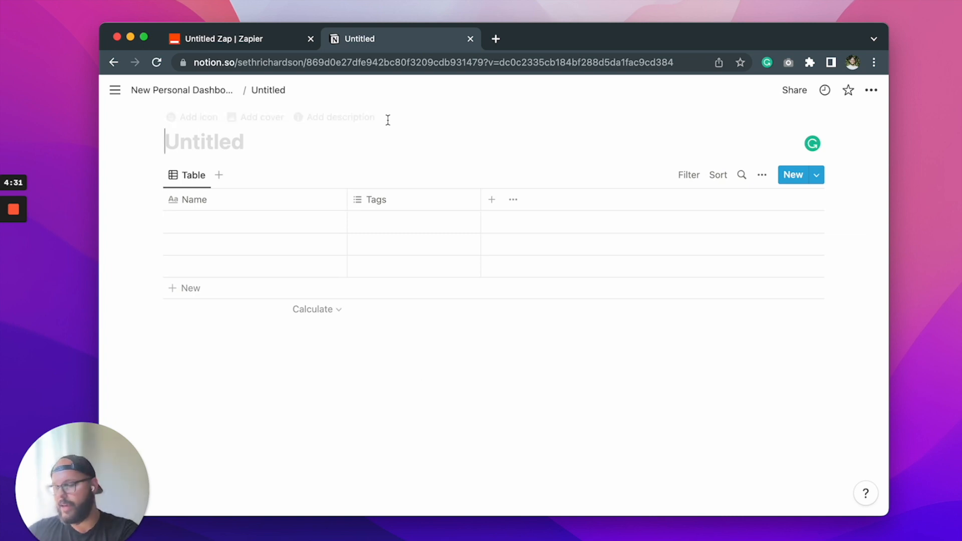
{"action": "type", "text": "New All Task View"}
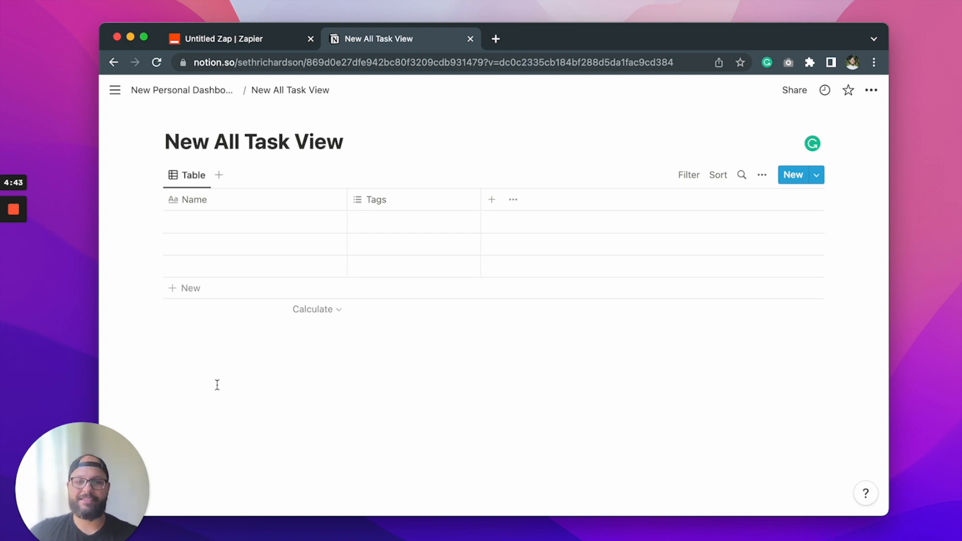
- Rename the database's Name property to "Task" and its Tags property to "Projects"
{"action": "left_click", "coordinate": [228, 205]}
{"action": "type", "text": "Task"}
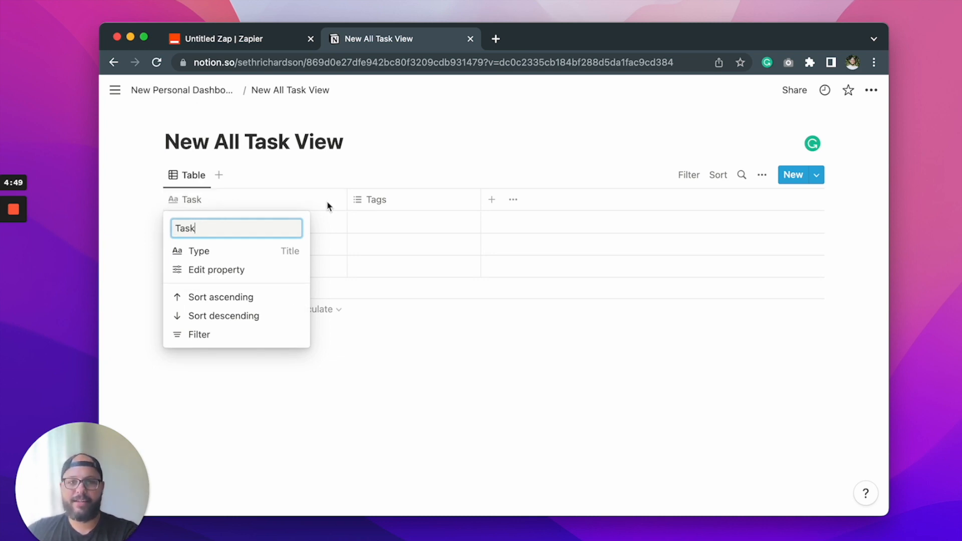
{"action": "left_click", "coordinate": [380, 204]}
{"action": "left_click", "coordinate": [381, 204]}
{"action": "type", "text": "Projects"}
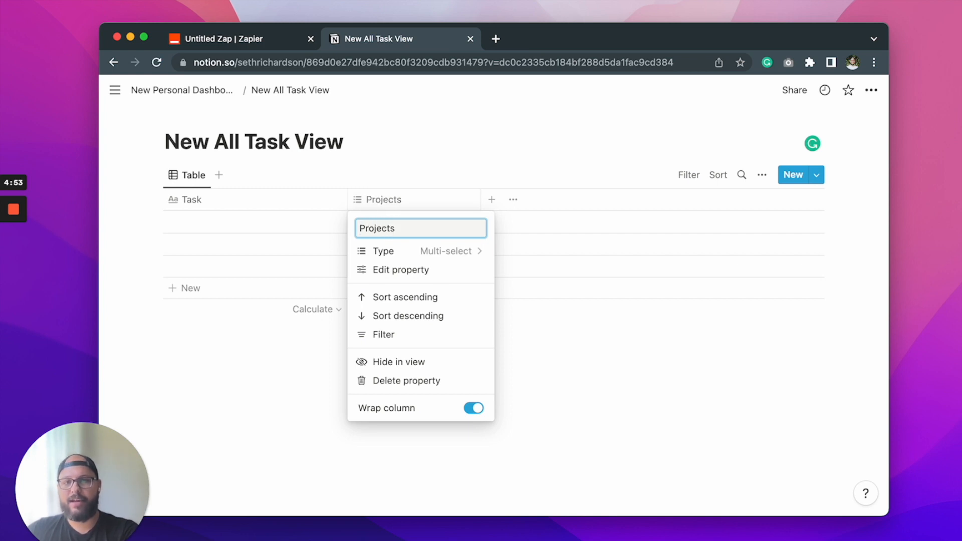
{"action": "left_click", "coordinate": [493, 202]}
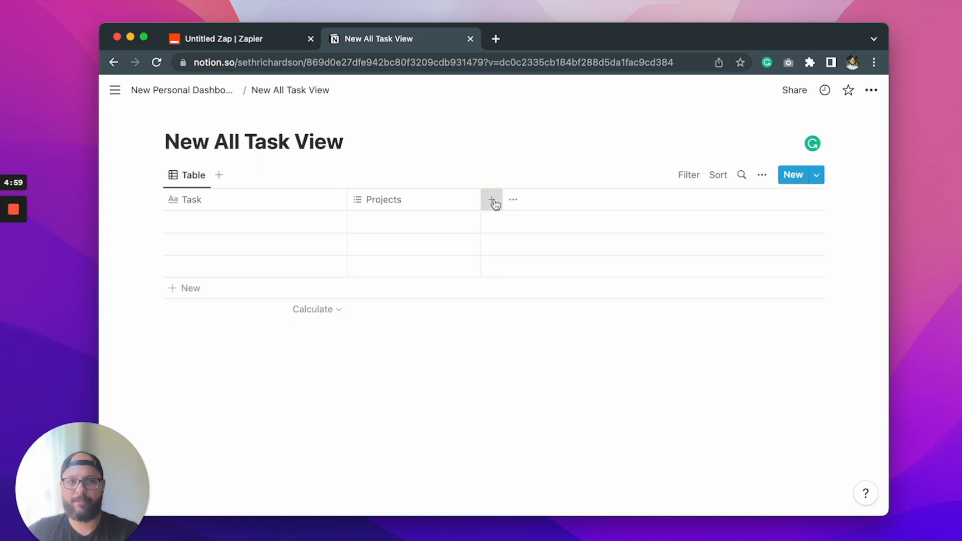
- Add a new property of type Date to the task table and name it "Due"
{"action": "left_click", "coordinate": [494, 203]}
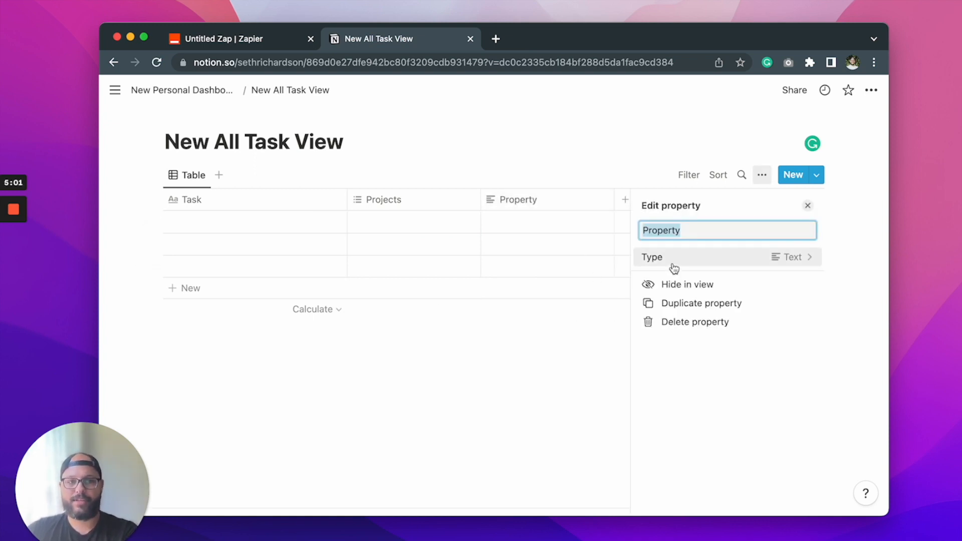
{"action": "type", "text": "Date"}
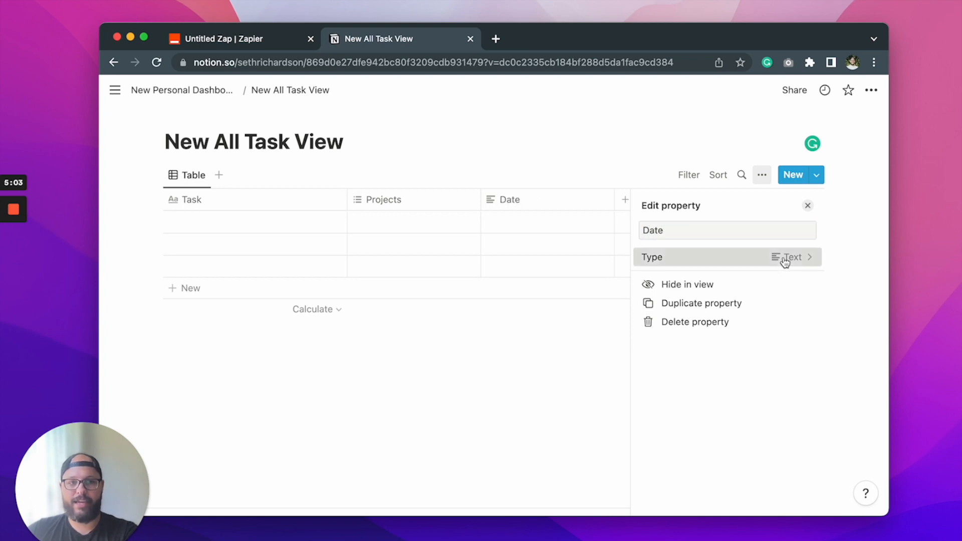
{"action": "left_click", "coordinate": [783, 259]}
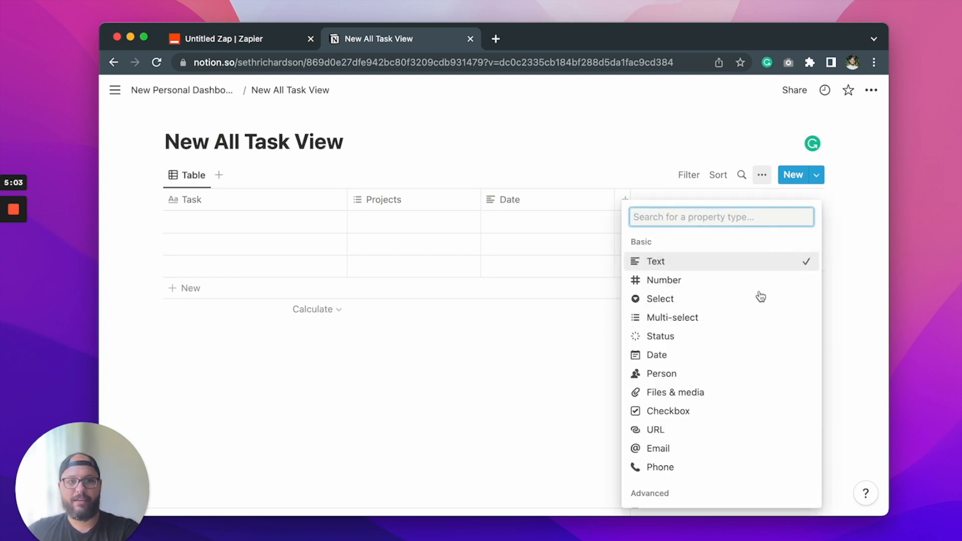
{"action": "left_click", "coordinate": [708, 357]}
{"action": "left_click", "coordinate": [667, 234]}
{"action": "double_click", "coordinate": [668, 233]}
{"action": "type", "text": "Due"}
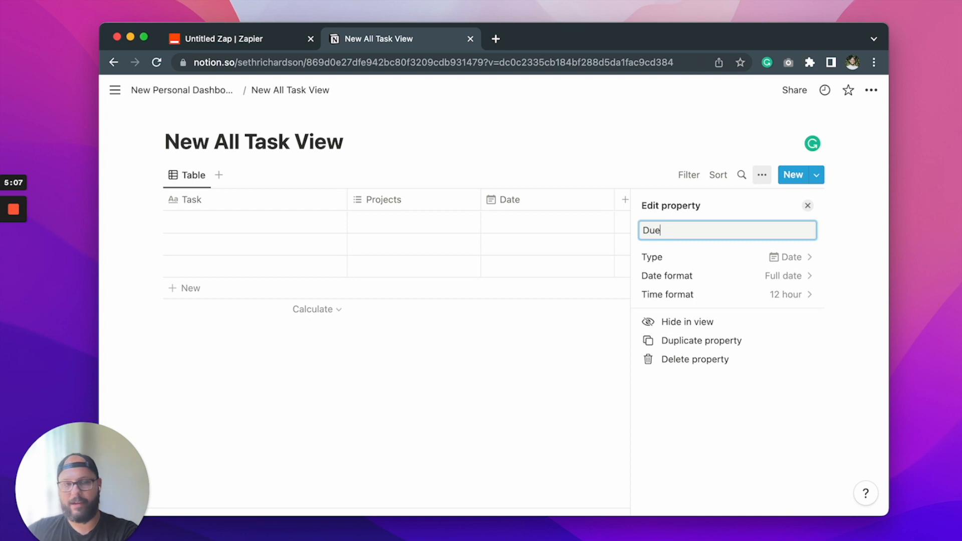
{"action": "left_click", "coordinate": [545, 377]}
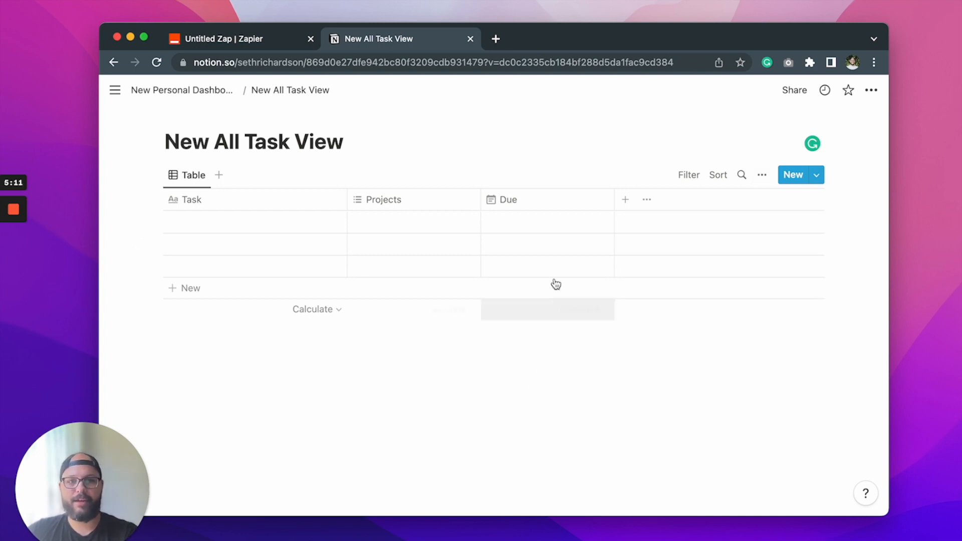
- Add a new property of type Checkbox to the task table and name it "Status"
{"action": "left_click", "coordinate": [625, 200]}
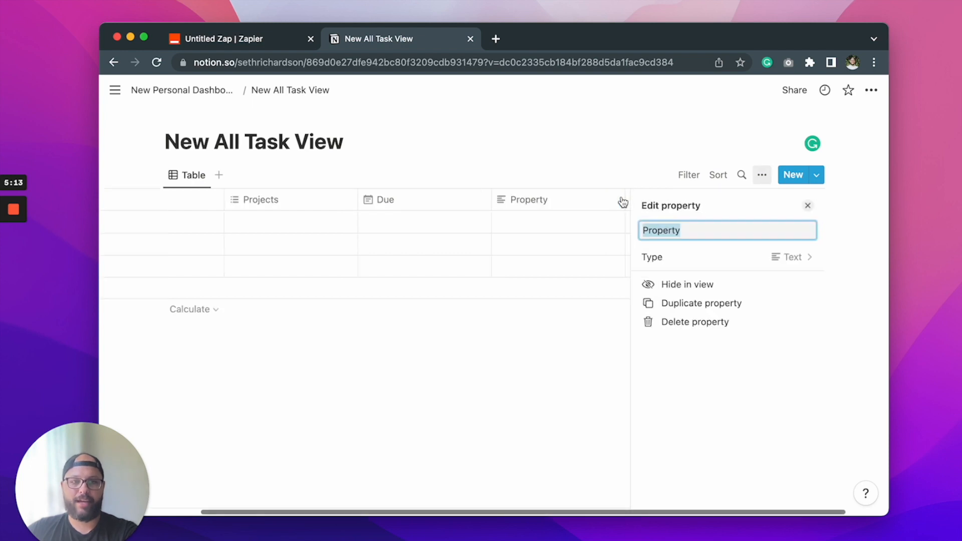
{"action": "type", "text": "Status"}
{"action": "key", "text": "super+a"}
{"action": "type", "text": "Statu"}
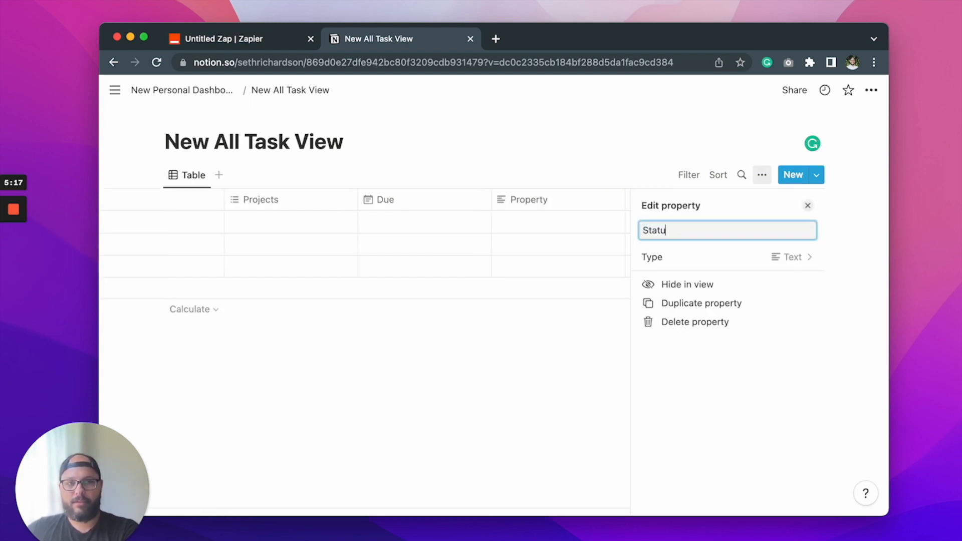
{"action": "left_click", "coordinate": [790, 257]}
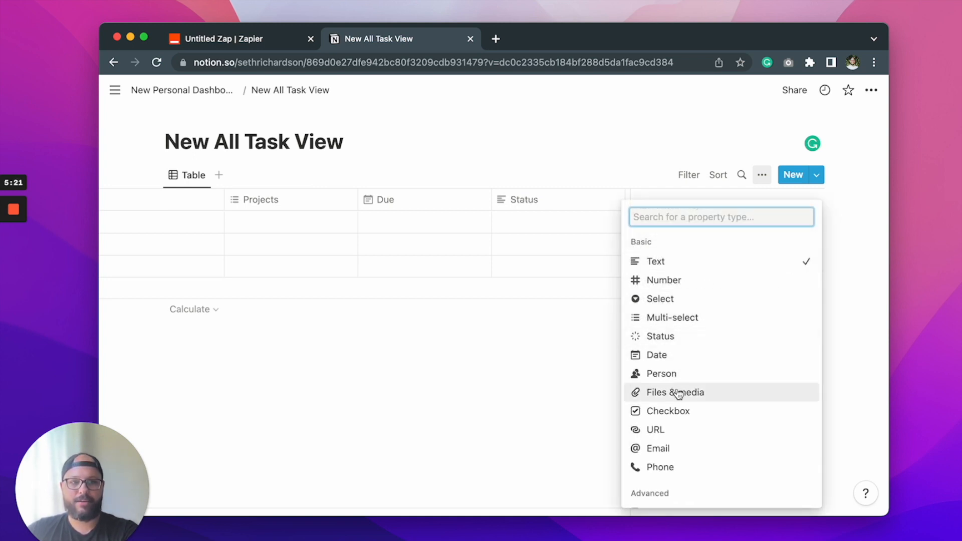
{"action": "left_click", "coordinate": [672, 410]}
{"action": "left_click", "coordinate": [556, 380]}
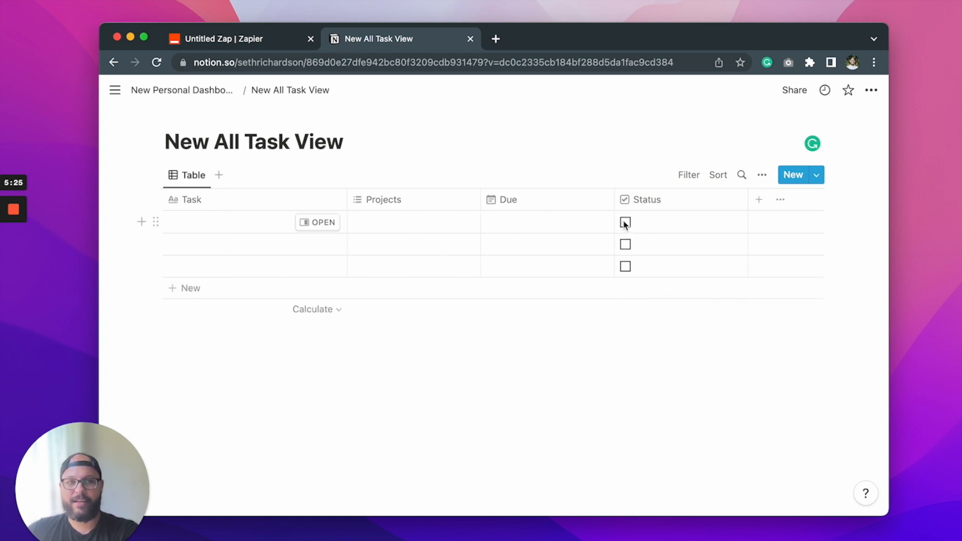
- Move the Status column in front of the Task column and narrow it to fit its heading
{"action": "left_click_drag", "start_coordinate": [664, 205], "coordinate": [273, 206]}
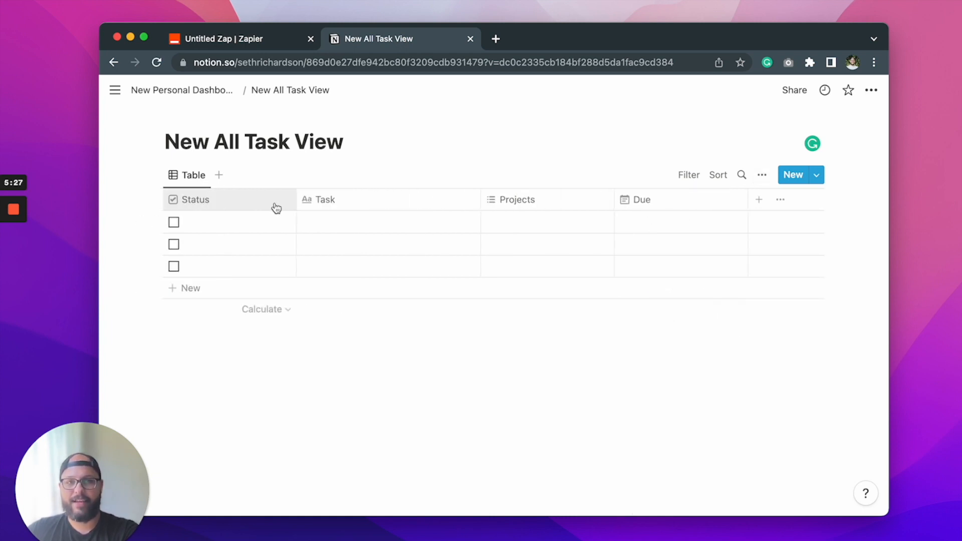
{"action": "left_click", "coordinate": [300, 206]}
{"action": "left_click", "coordinate": [292, 208]}
{"action": "left_click_drag", "start_coordinate": [294, 199], "coordinate": [218, 201]}
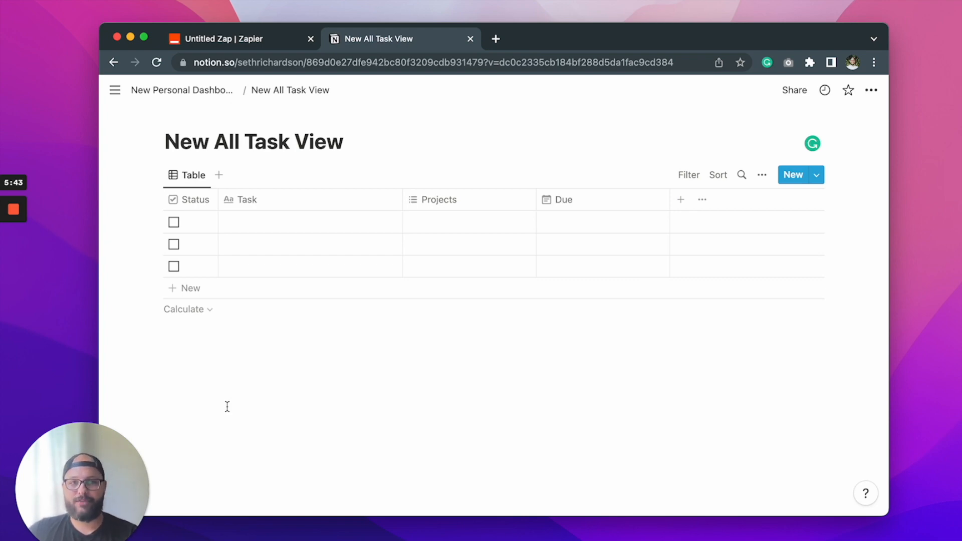
- Fill in the first row with the task "Take out the trash", a new project option "Home" and the due date August 25, 2022
{"action": "left_click", "coordinate": [248, 220]}
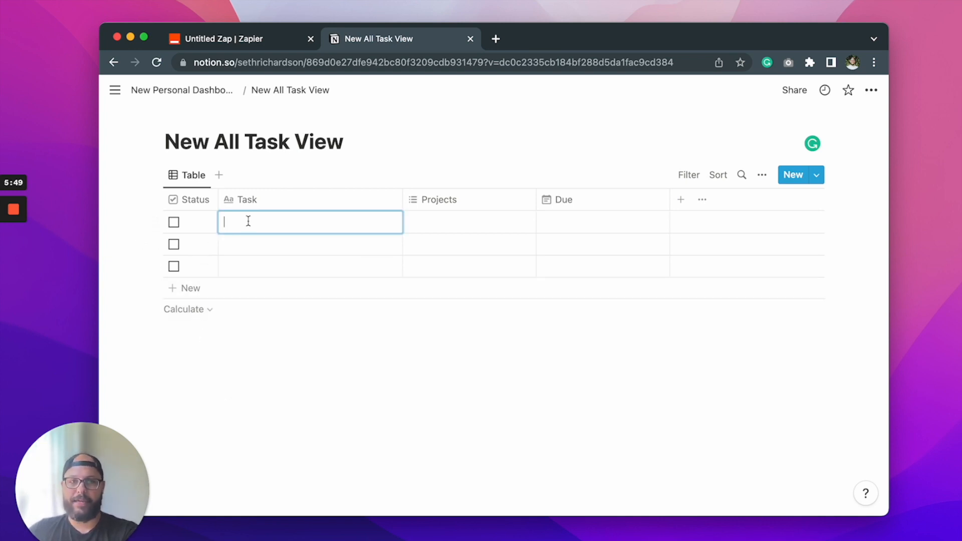
{"action": "type", "text": "Take "}
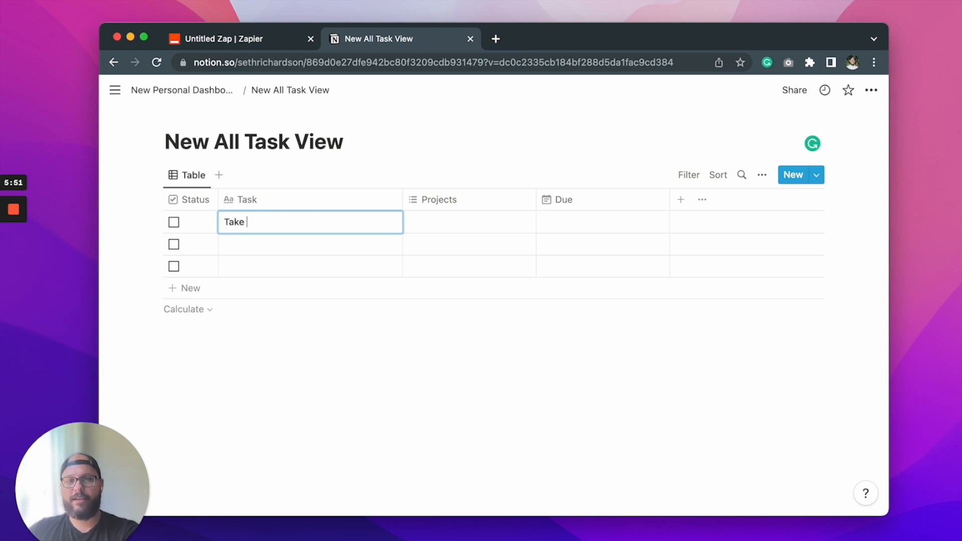
{"action": "type", "text": "out the tra"}
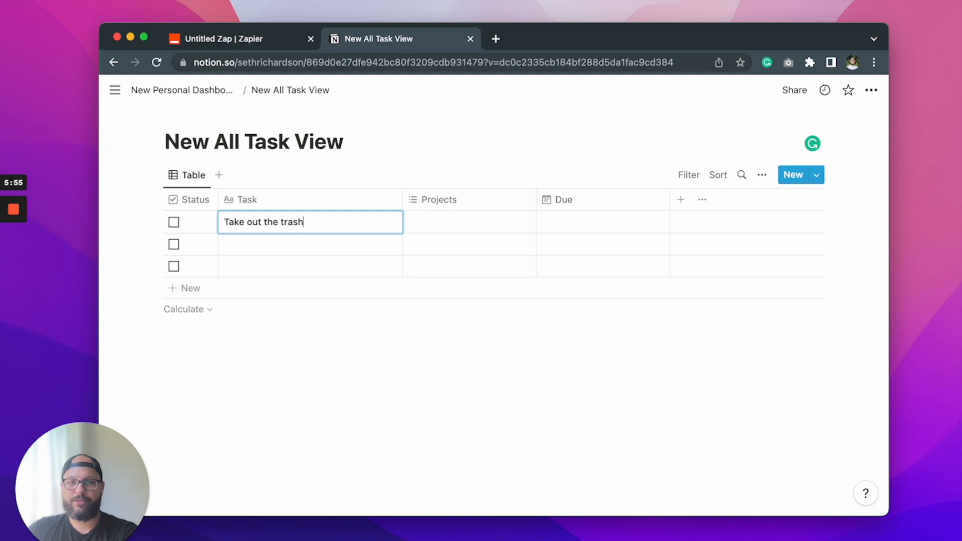
{"action": "type", "text": "sh"}
{"action": "left_click", "coordinate": [418, 219]}
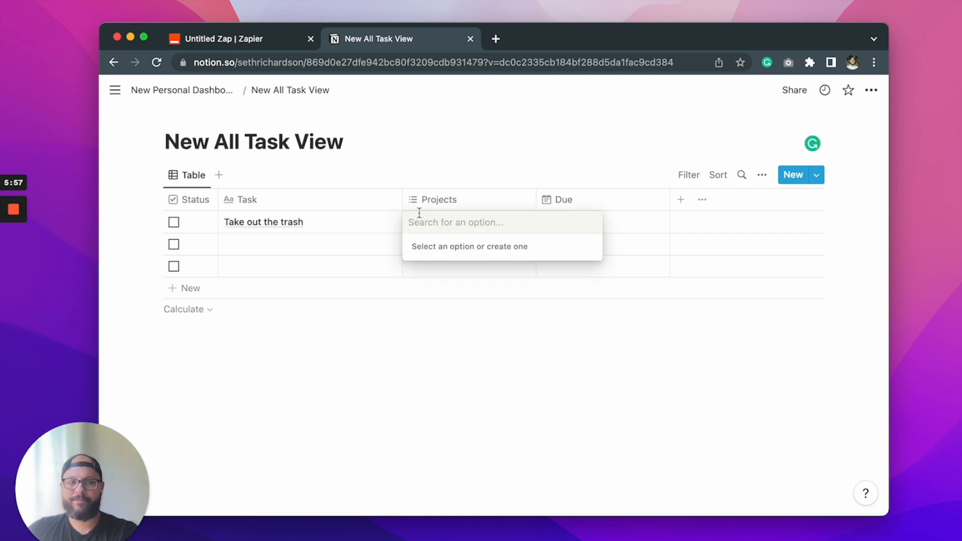
{"action": "type", "text": "Home"}
{"action": "key", "text": "Return"}
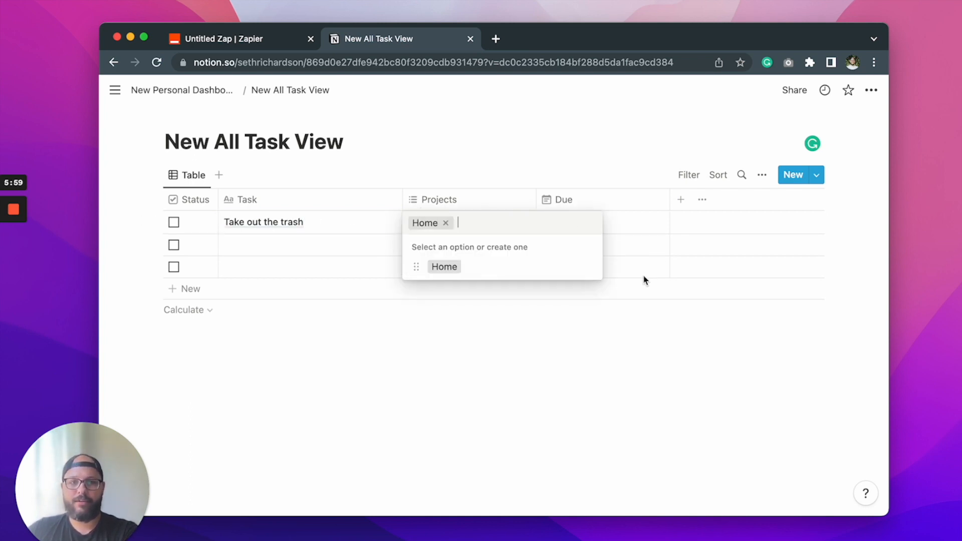
{"action": "key", "text": "Escape"}
{"action": "left_click", "coordinate": [636, 223]}
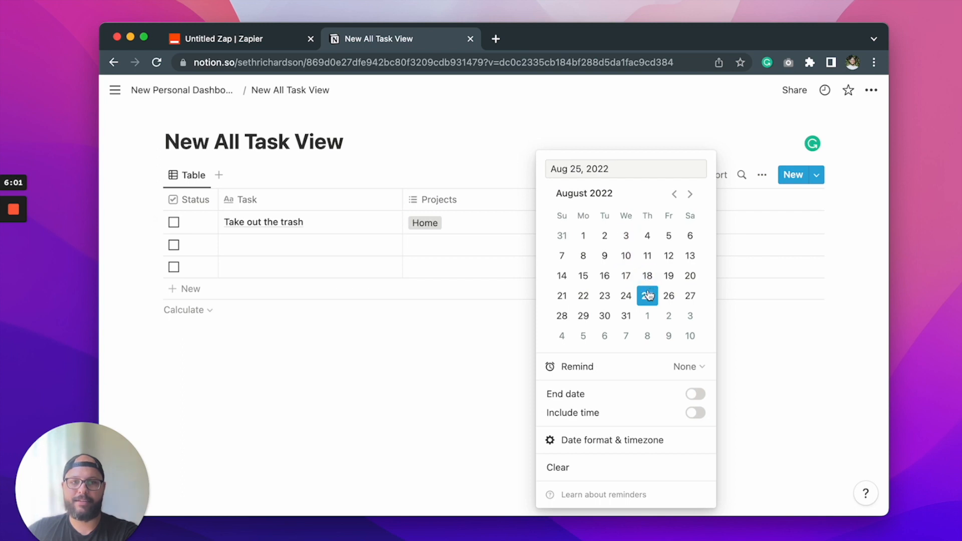
{"action": "left_click", "coordinate": [461, 354]}
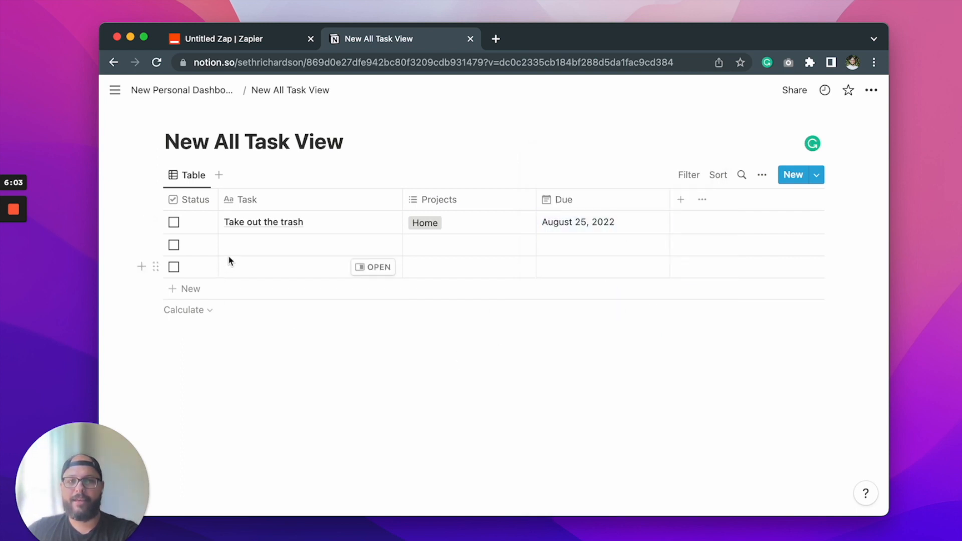
- Fill in the second row with the task "Read last slack message thread", a new project option "Work" and the due date August 26, 2022
{"action": "left_click", "coordinate": [237, 245]}
{"action": "type", "text": "Read last sl"}
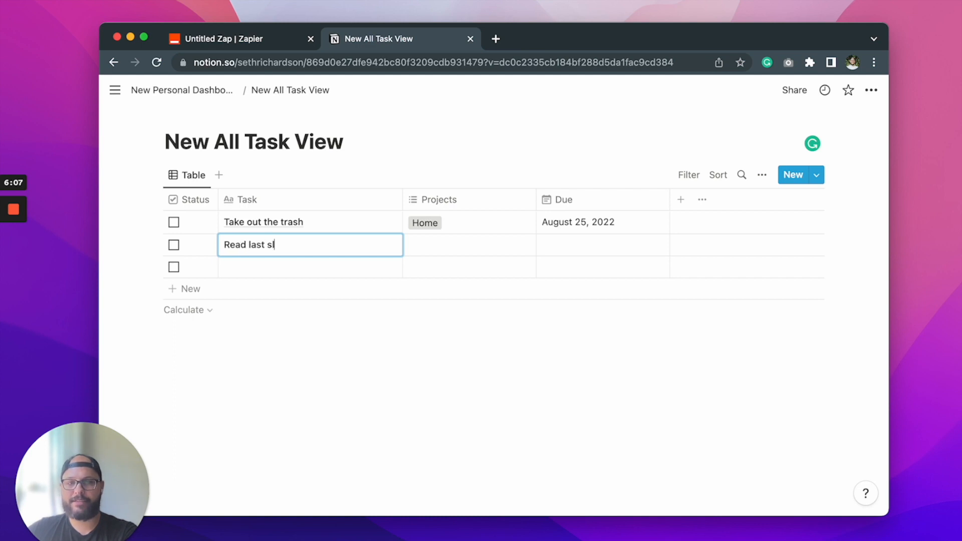
{"action": "type", "text": "ack message thread"}
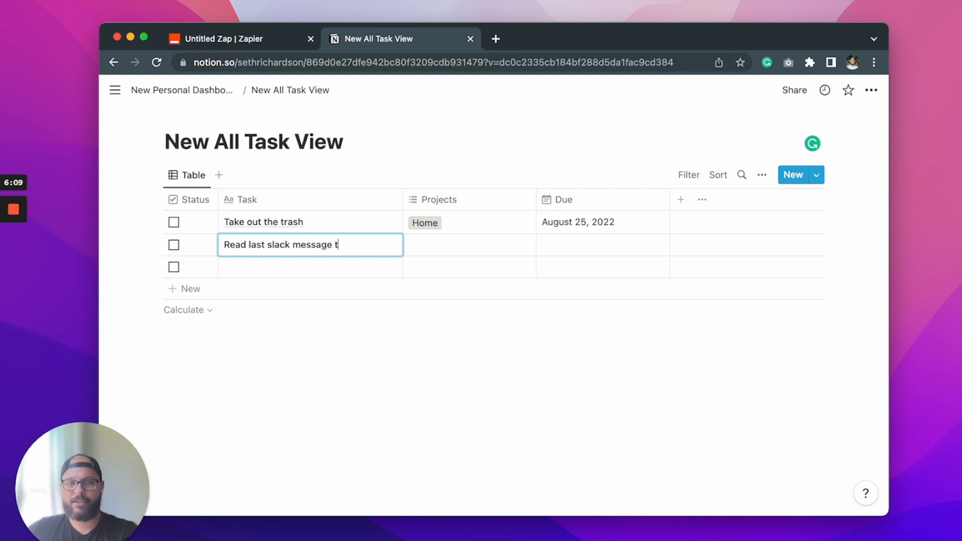
{"action": "left_click", "coordinate": [430, 242]}
{"action": "type", "text": "Wr"}
{"action": "type", "text": "ork"}
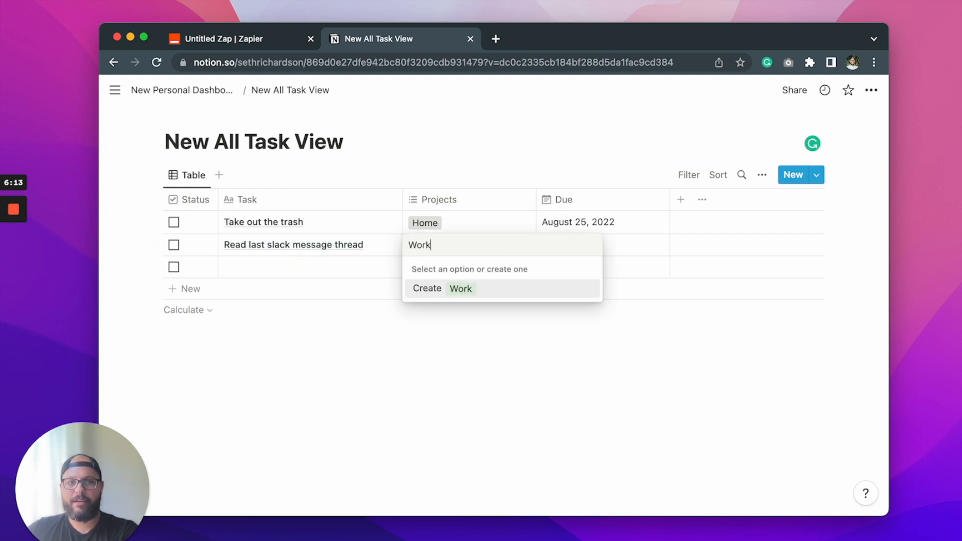
{"action": "key", "text": "Return"}
{"action": "left_click", "coordinate": [635, 248]}
{"action": "left_click", "coordinate": [633, 248]}
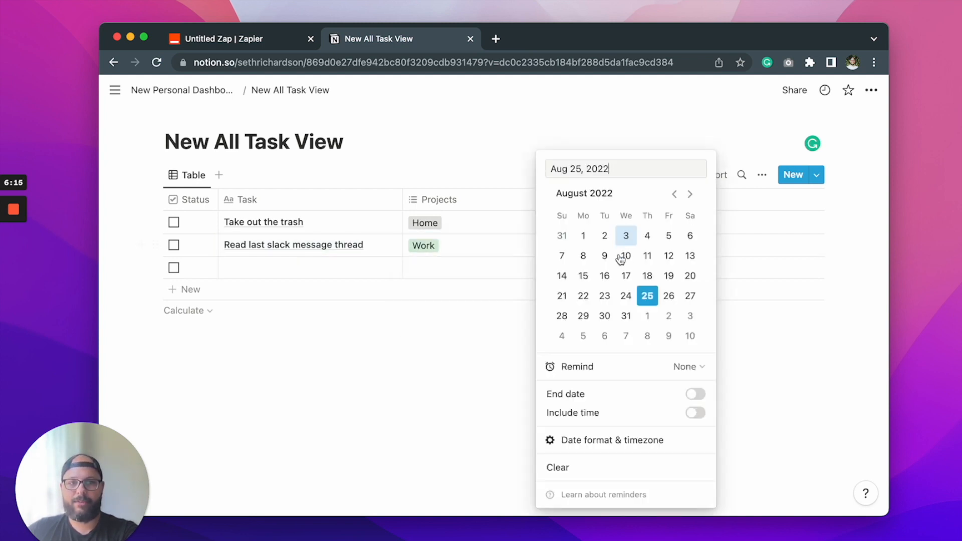
{"action": "left_click", "coordinate": [674, 296]}
{"action": "left_click", "coordinate": [378, 365]}
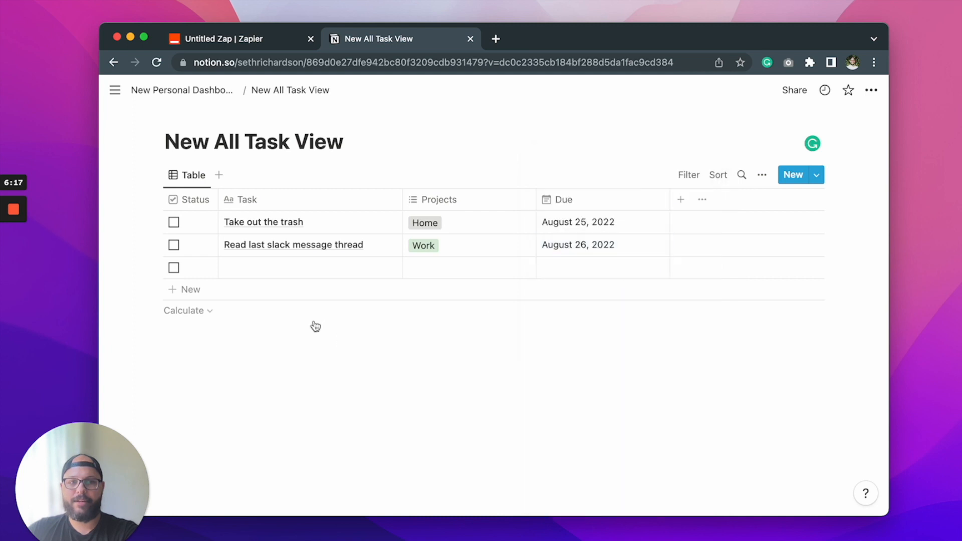
- Fill in the third row with the task "Create outline", a new project option "Client 1" and the due date August 25, 2022
{"action": "left_click", "coordinate": [276, 269]}
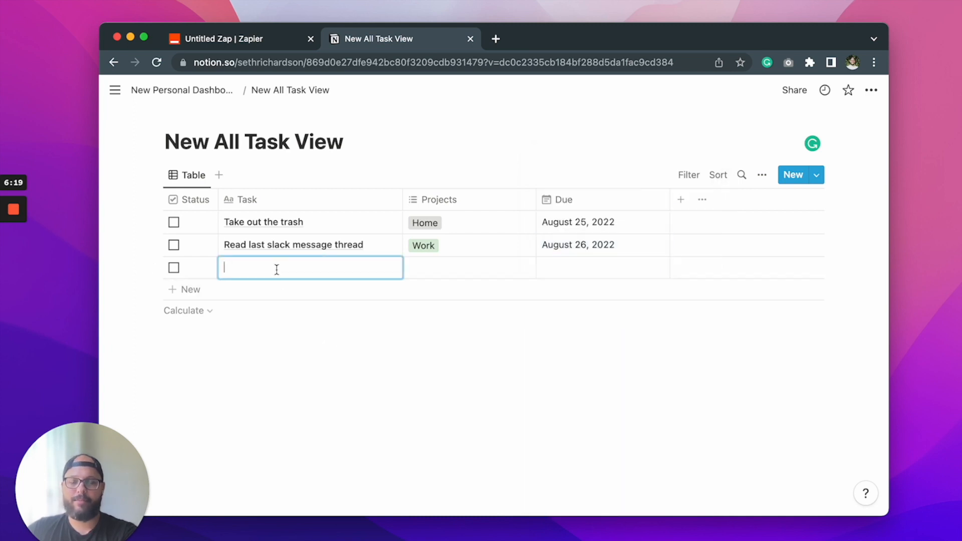
{"action": "type", "text": "Create outline"}
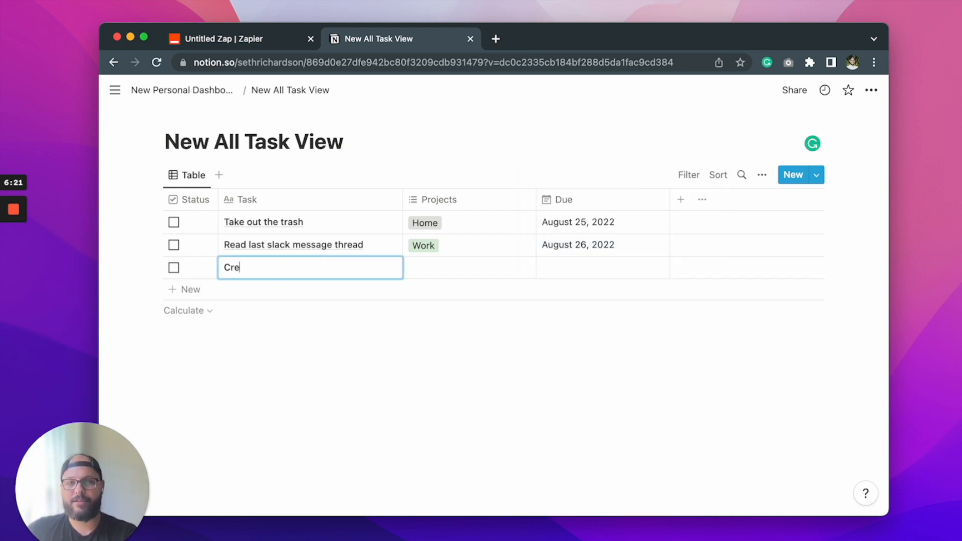
{"action": "left_click", "coordinate": [429, 267]}
{"action": "type", "text": "Client 1"}
{"action": "key", "text": "Return"}
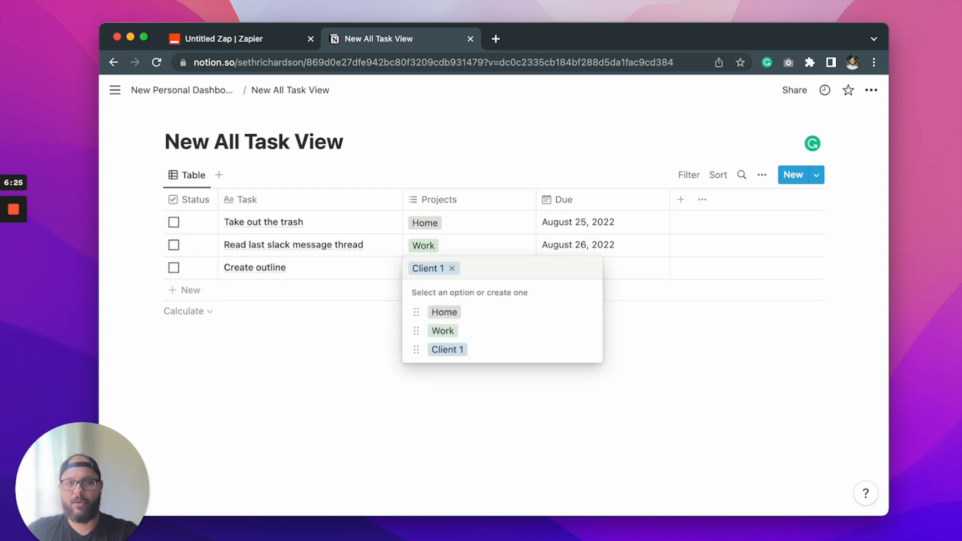
{"action": "left_click", "coordinate": [311, 363]}
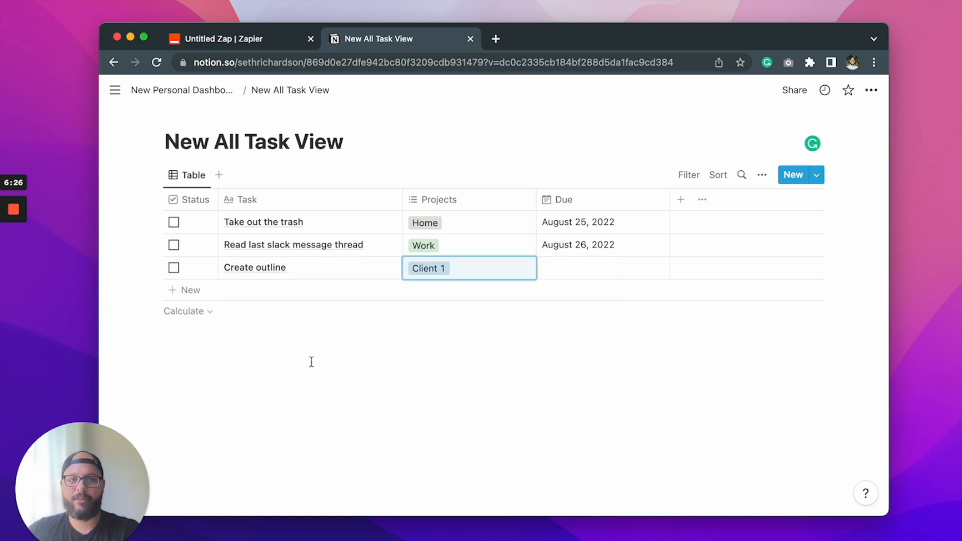
{"action": "left_click", "coordinate": [602, 266]}
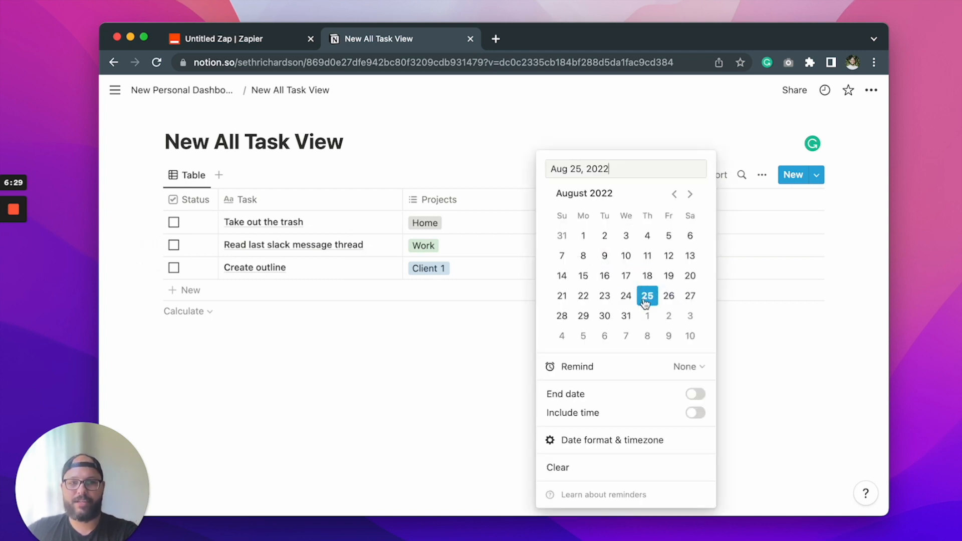
{"action": "left_click", "coordinate": [348, 386]}
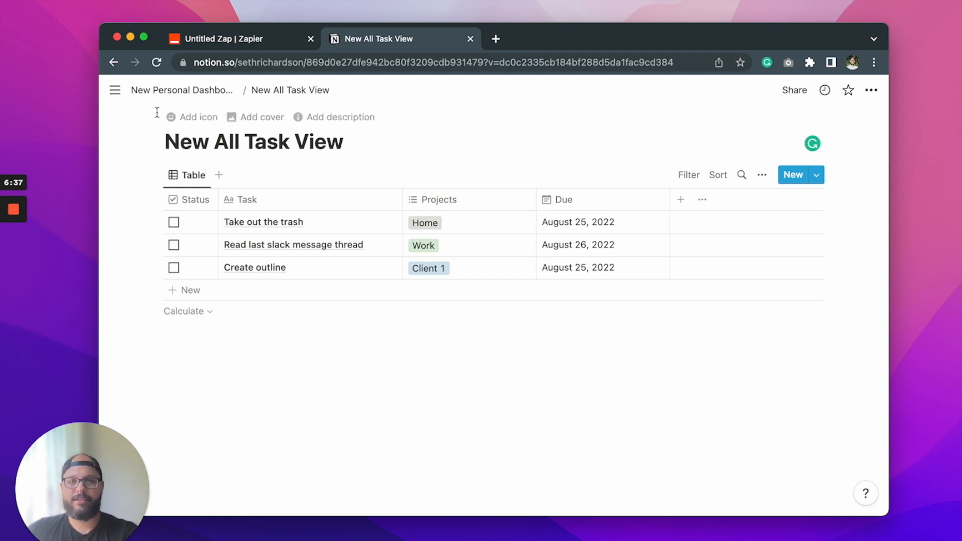
- Return to the New Personal Dashboard page and insert a table view linked to New All Task View, copying its existing Table view
{"action": "left_click", "coordinate": [160, 91]}
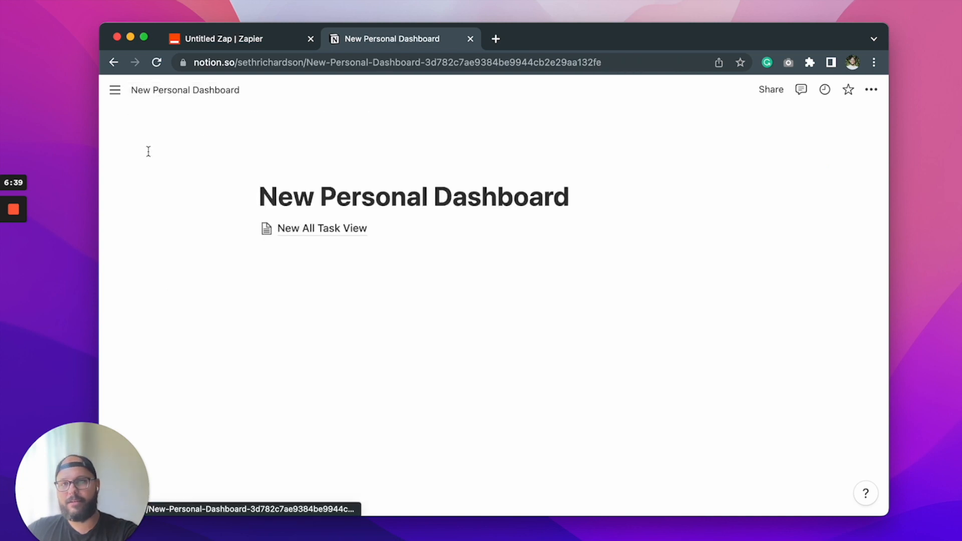
{"action": "left_click", "coordinate": [364, 270]}
{"action": "key", "text": "Return"}
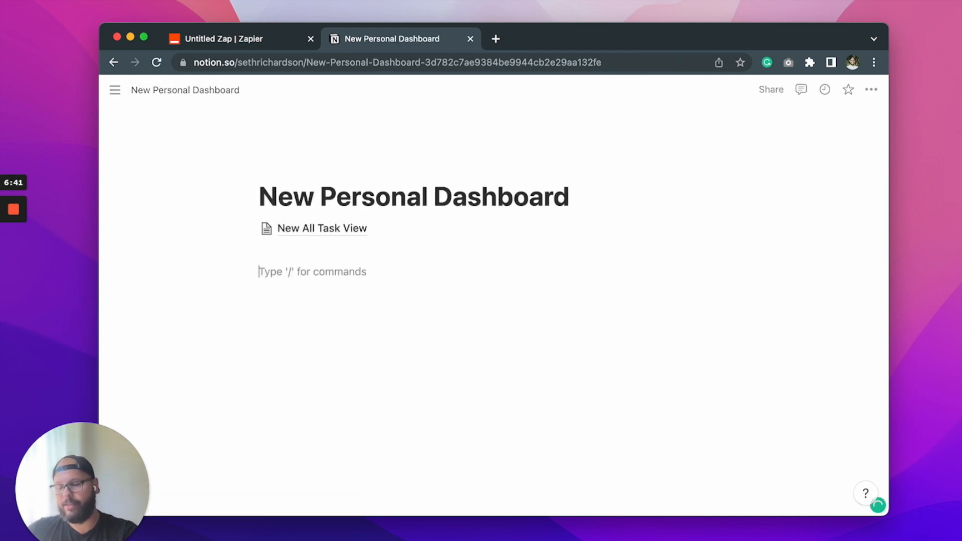
{"action": "type", "text": "/"}
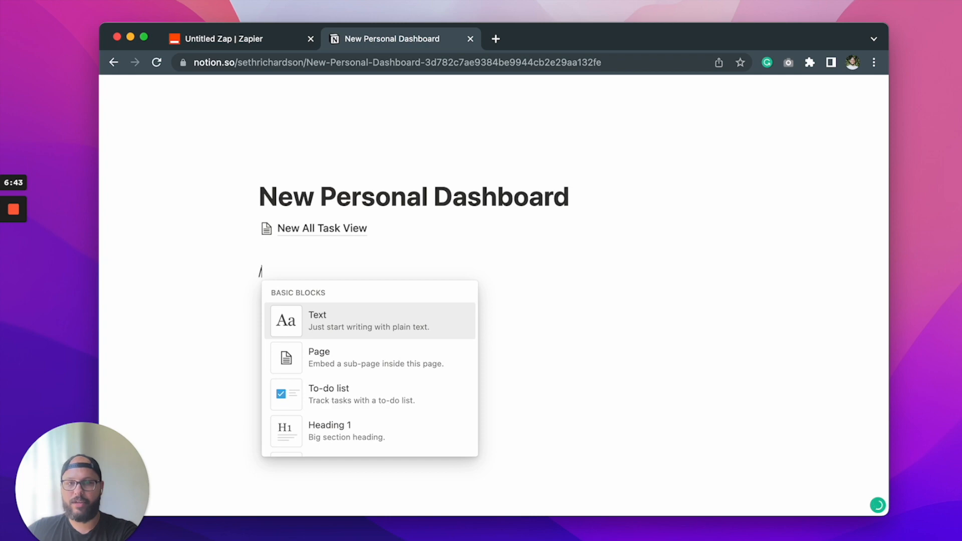
{"action": "type", "text": "table"}
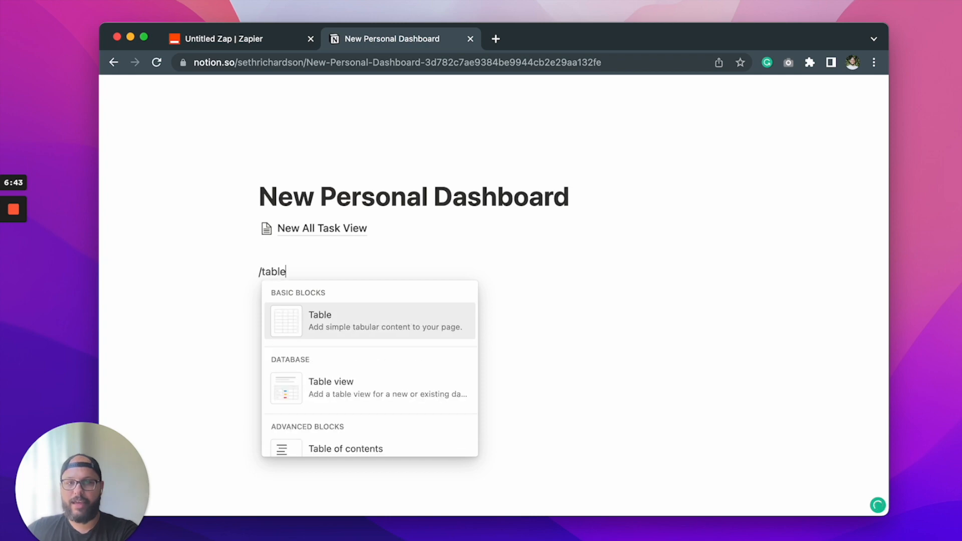
{"action": "left_click", "coordinate": [349, 383]}
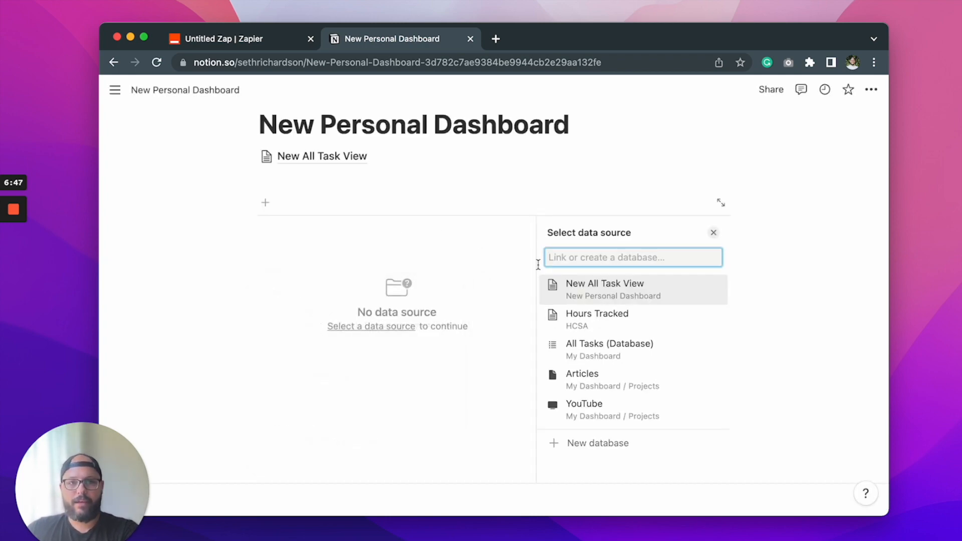
{"action": "left_click", "coordinate": [630, 297]}
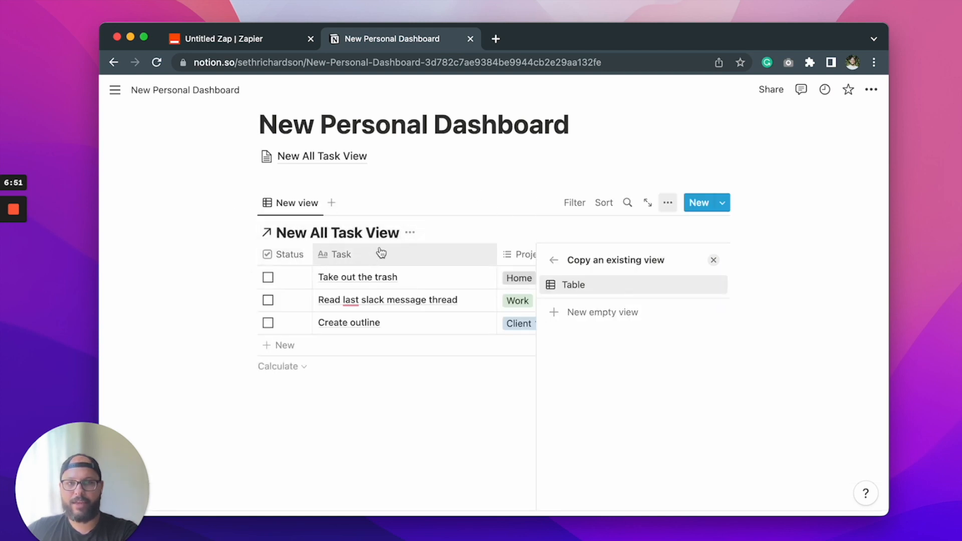
{"action": "left_click", "coordinate": [410, 234]}
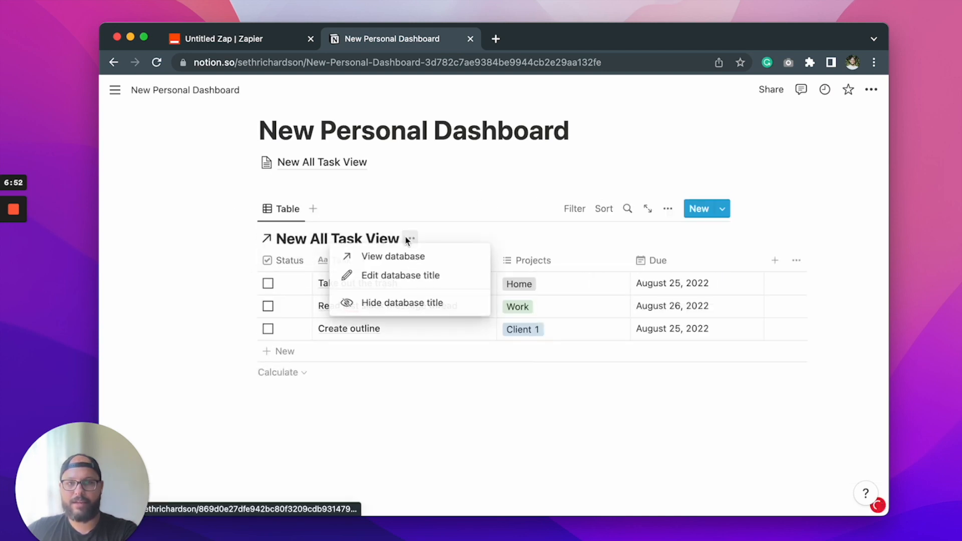
{"action": "left_click", "coordinate": [585, 209]}
- Filter the linked table to tasks due Aug 25, 2022 and hide its database title
{"action": "left_click", "coordinate": [574, 209]}
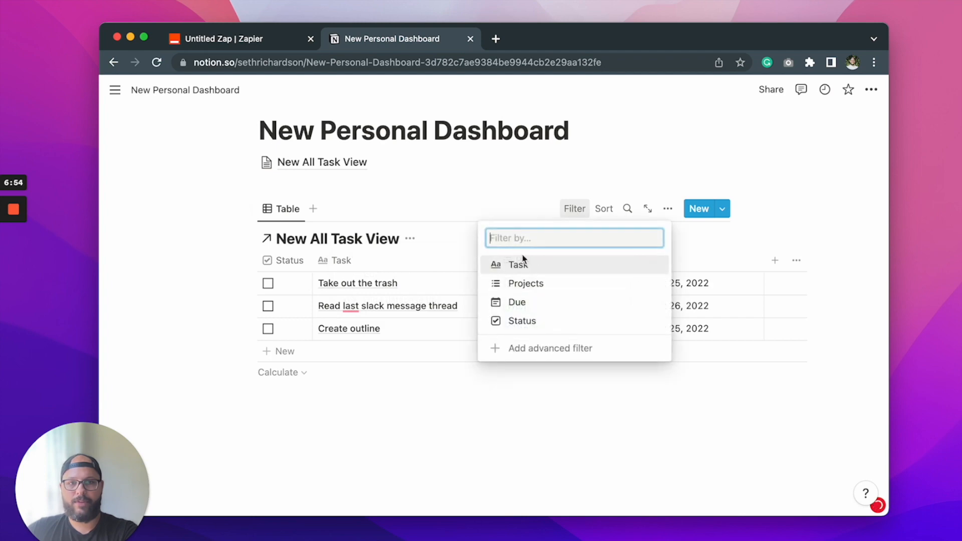
{"action": "left_click", "coordinate": [518, 302]}
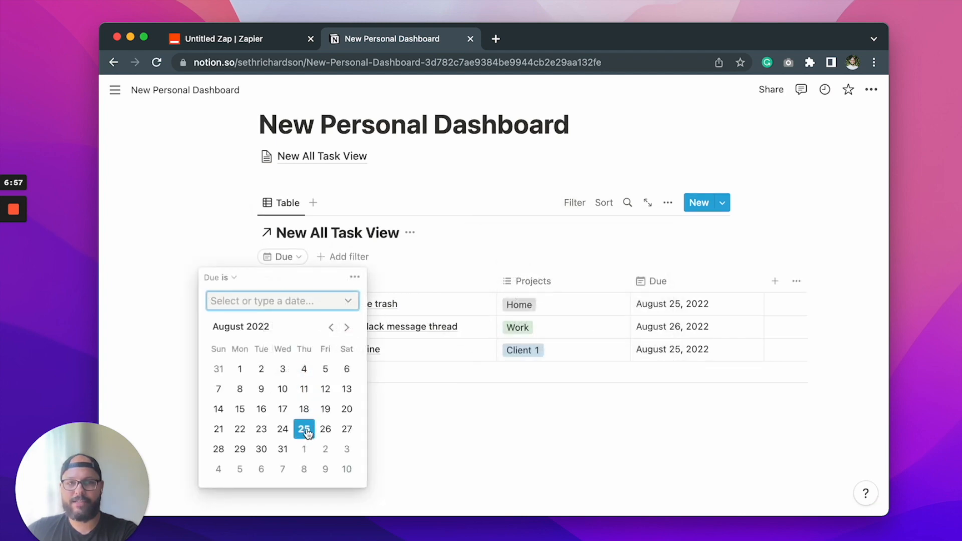
{"action": "type", "text": "Today"}
{"action": "key", "text": "Return"}
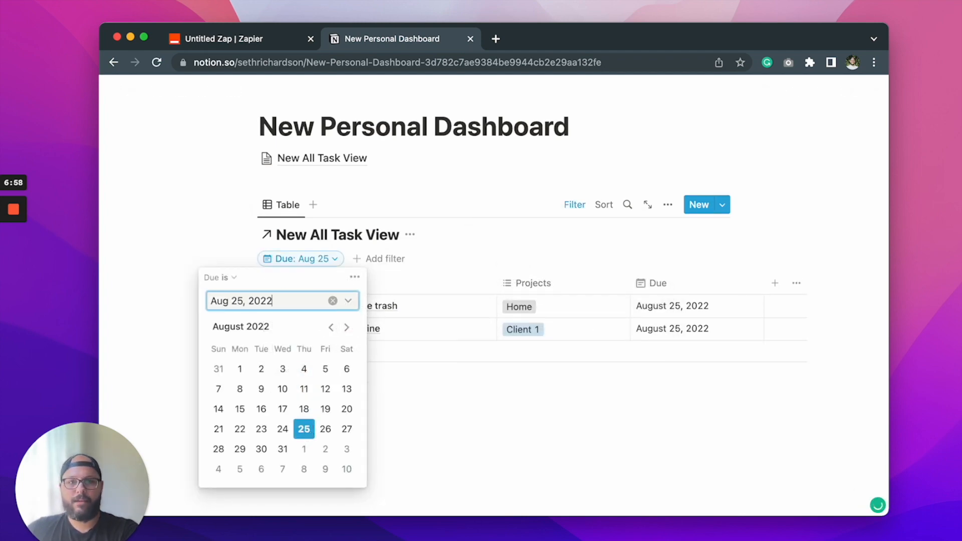
{"action": "left_click", "coordinate": [178, 241]}
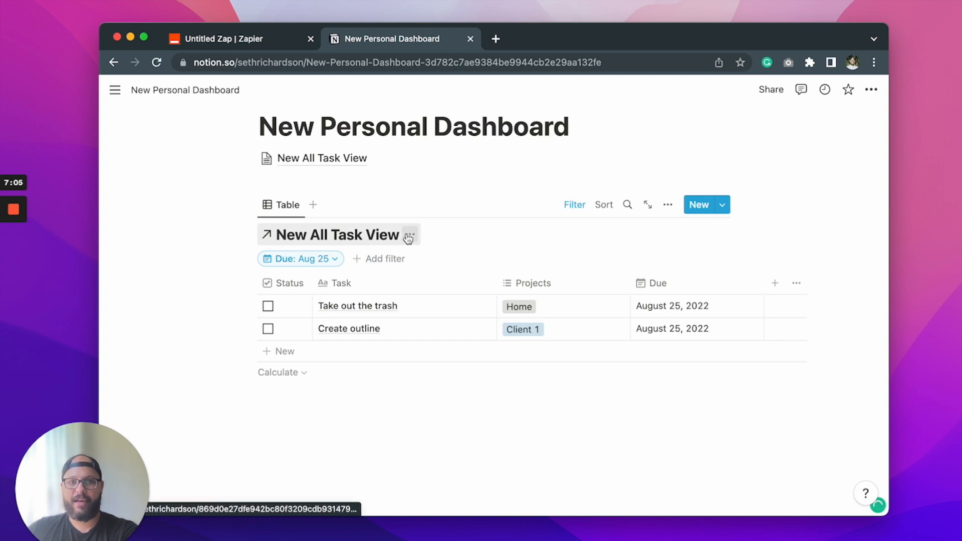
{"action": "left_click", "coordinate": [411, 236]}
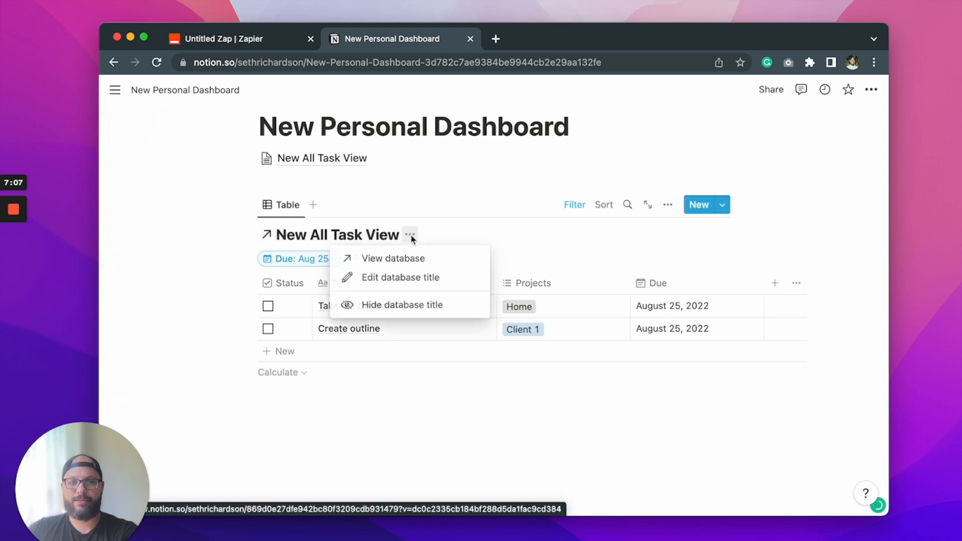
{"action": "left_click", "coordinate": [403, 306]}
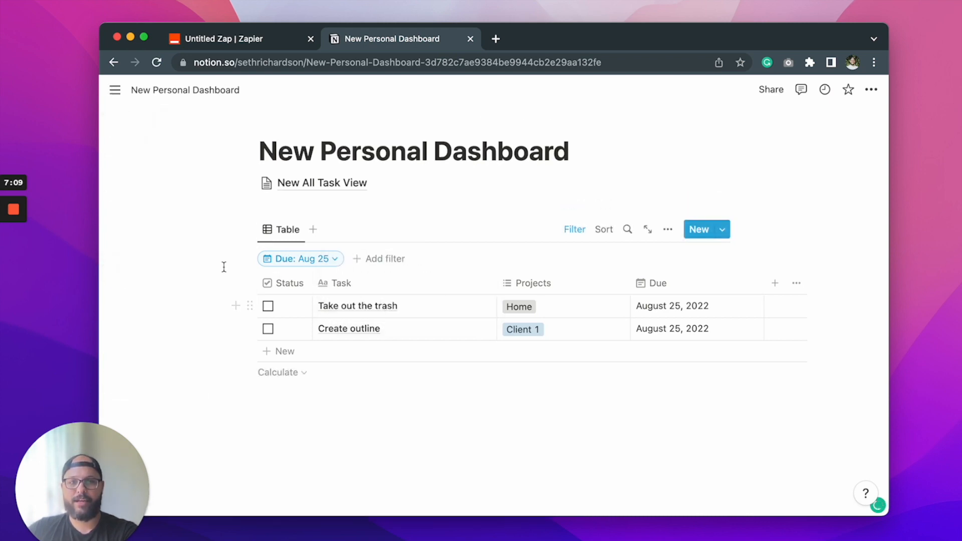
- Insert a second table view linked to New All Task View below the first and filter it to the project Home
{"action": "left_click", "coordinate": [361, 443]}
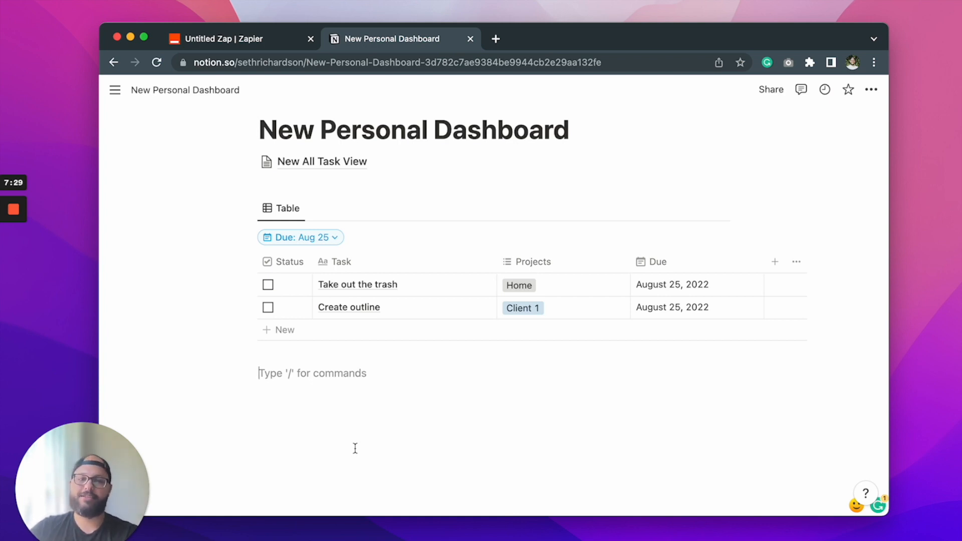
{"action": "key", "text": "Return"}
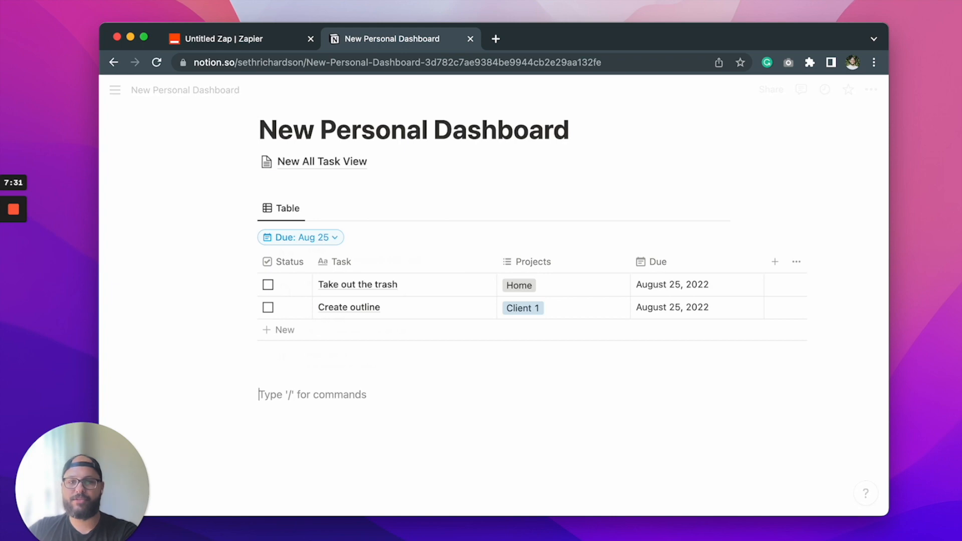
{"action": "type", "text": "/table"}
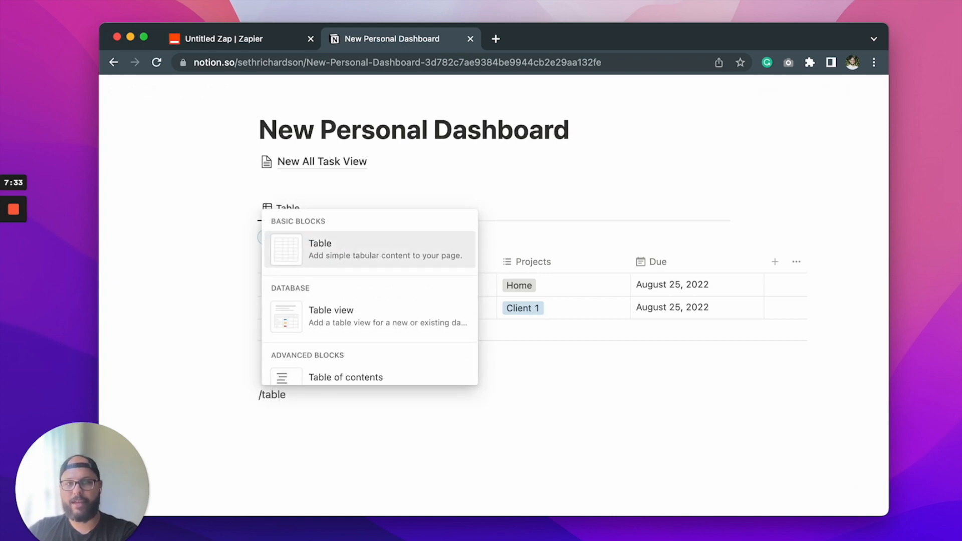
{"action": "left_click", "coordinate": [368, 307]}
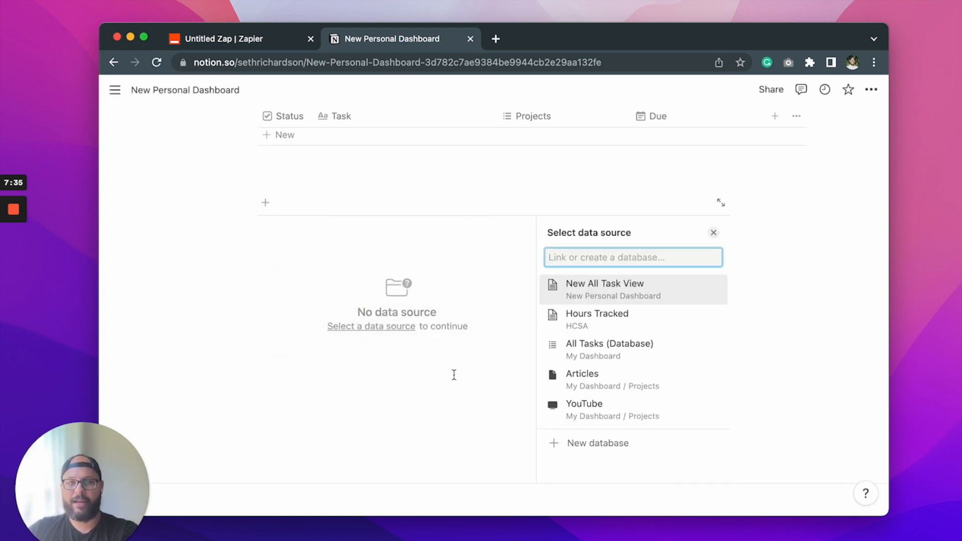
{"action": "left_click", "coordinate": [595, 291]}
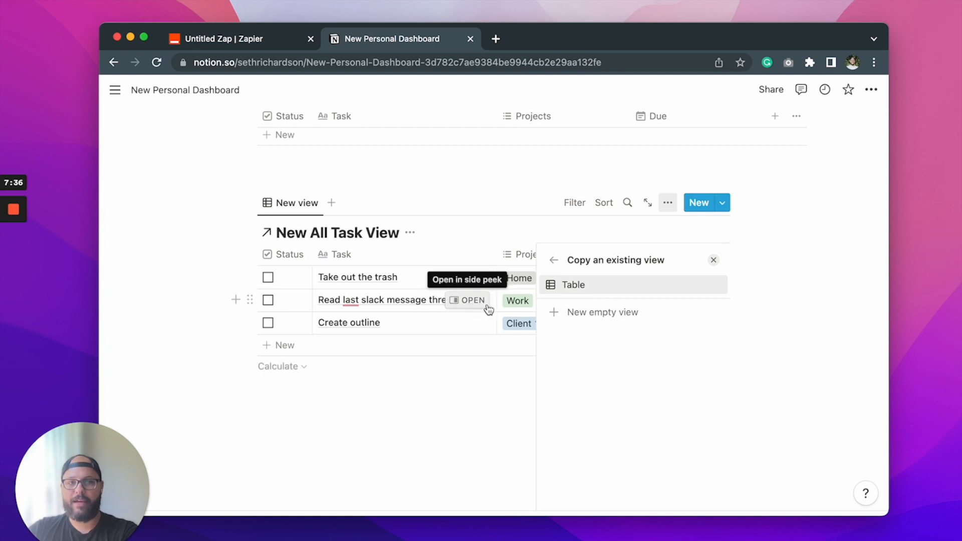
{"action": "left_click", "coordinate": [713, 260]}
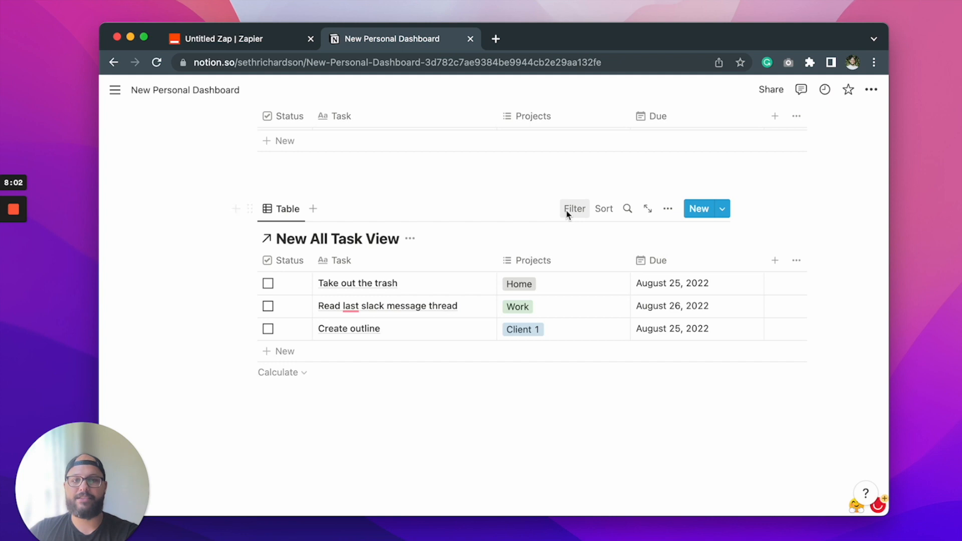
{"action": "left_click", "coordinate": [567, 210]}
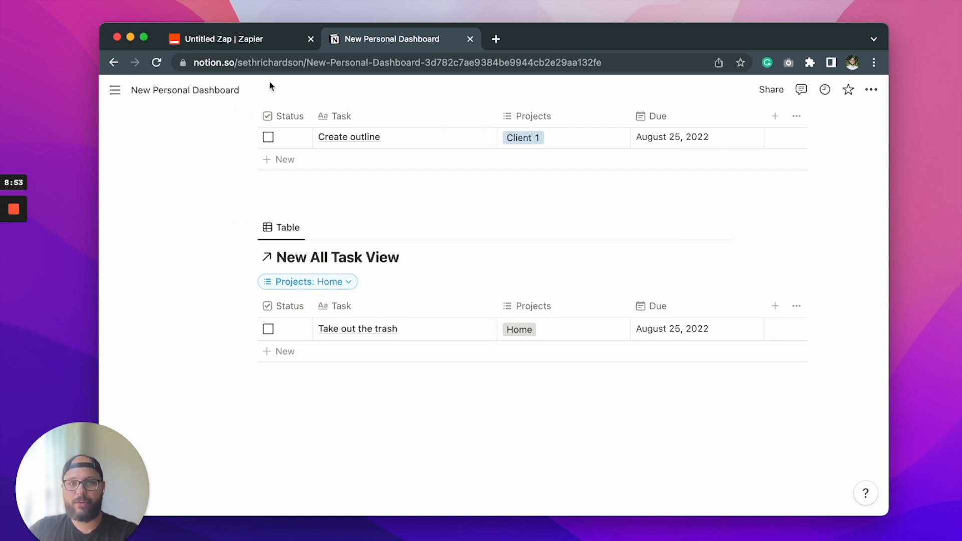
- Open the New All Task View database to review its full task list, and return to the dashboard page
{"action": "scroll", "coordinate": [256, 171], "scroll_direction": "up", "scroll_amount": 5}
{"action": "left_click", "coordinate": [404, 228]}
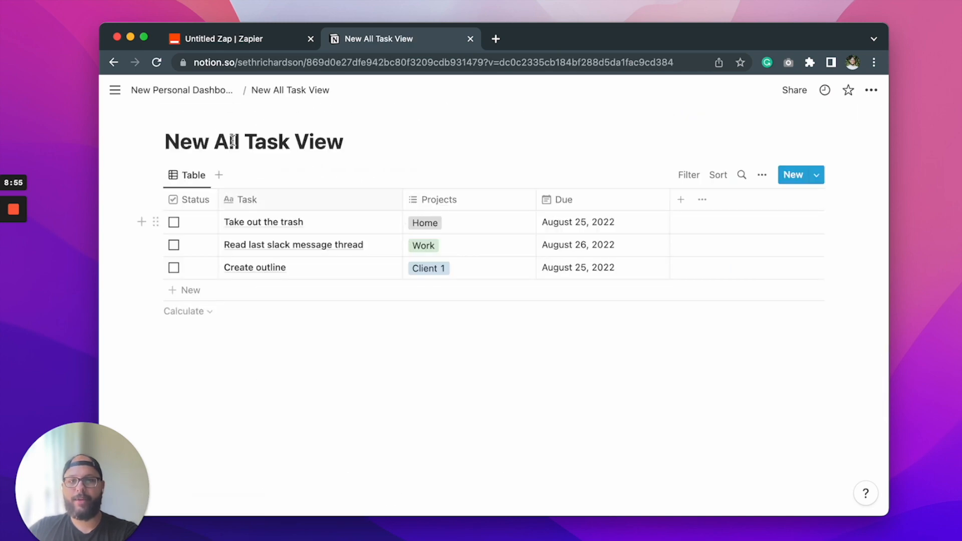
{"action": "left_click", "coordinate": [184, 91]}
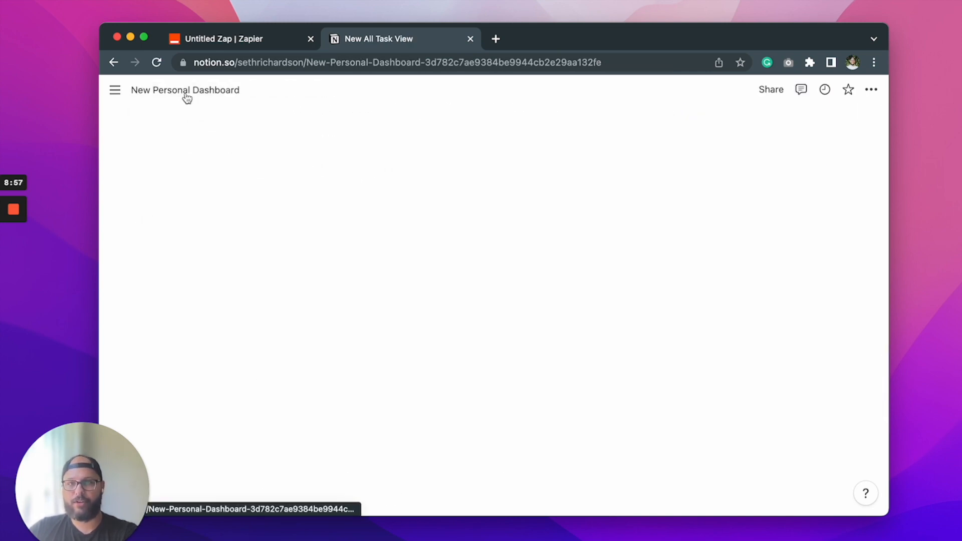
- Add a bold text line "Projects" between the New All Task View page link and the first linked table
{"action": "left_click", "coordinate": [306, 247]}
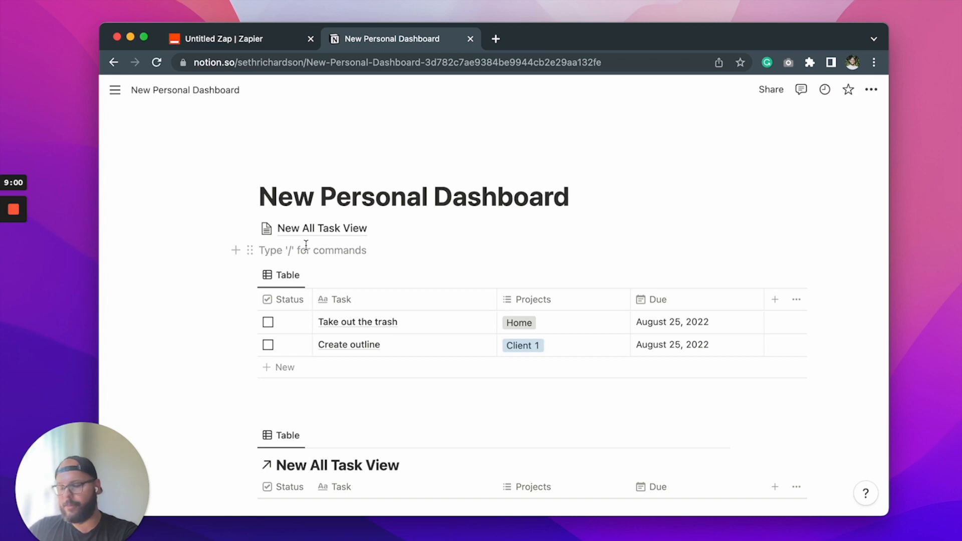
{"action": "type", "text": "/"}
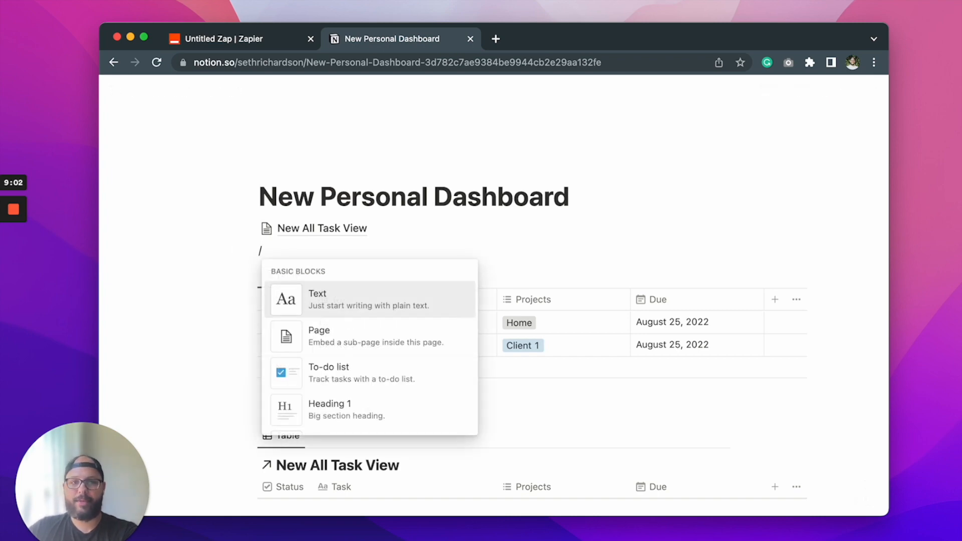
{"action": "key", "text": "BackSpace"}
{"action": "type", "text": "Projects"}
{"action": "key", "text": "super+a"}
{"action": "key", "text": "super+b"}
{"action": "key", "text": "Right"}
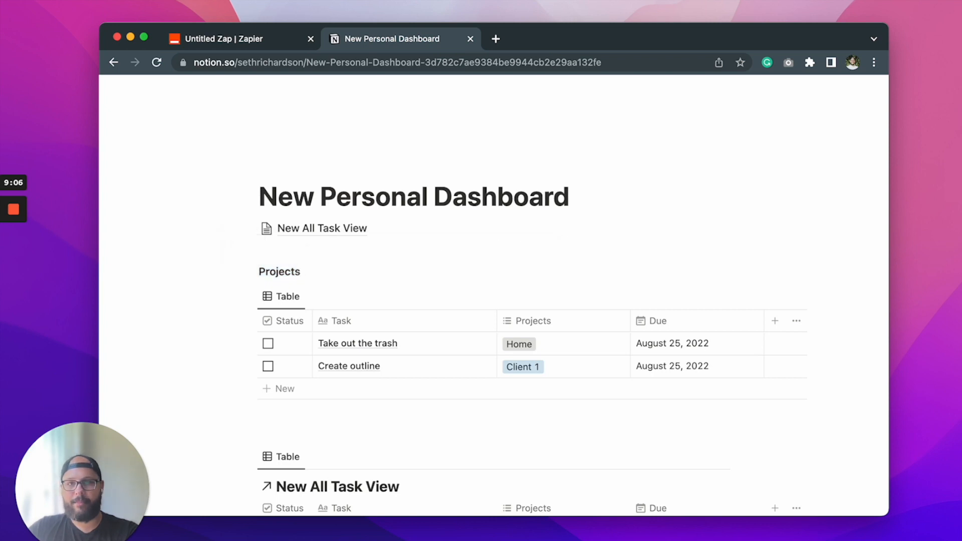
- Turn the "Projects" line into a Heading 1 and add an empty line below it
{"action": "double_click", "coordinate": [272, 271]}
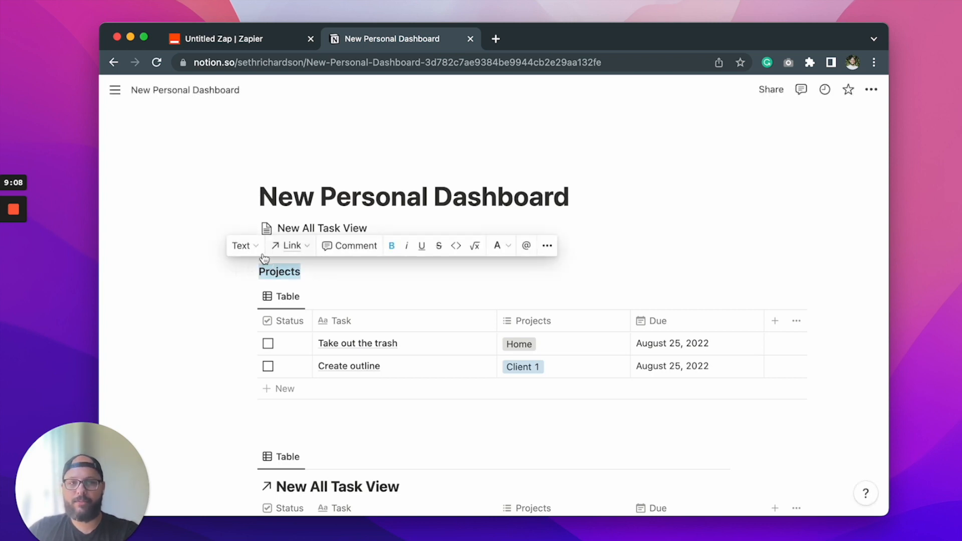
{"action": "left_click", "coordinate": [251, 246]}
{"action": "left_click", "coordinate": [262, 253]}
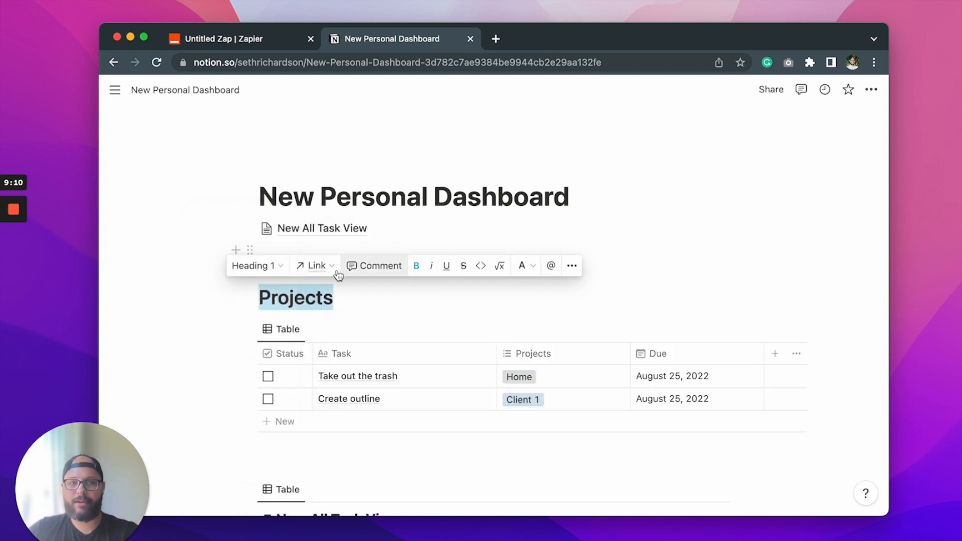
{"action": "left_click", "coordinate": [344, 294]}
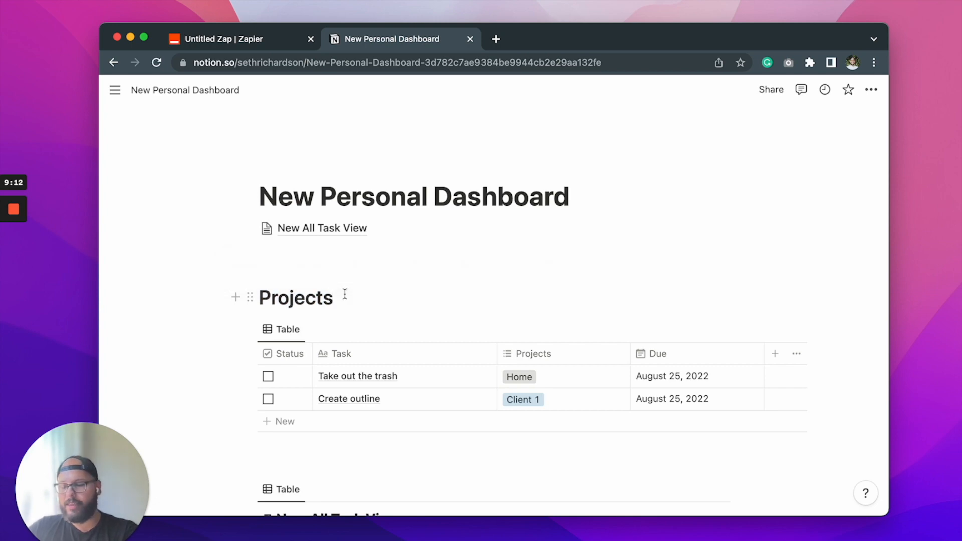
{"action": "key", "text": "Return"}
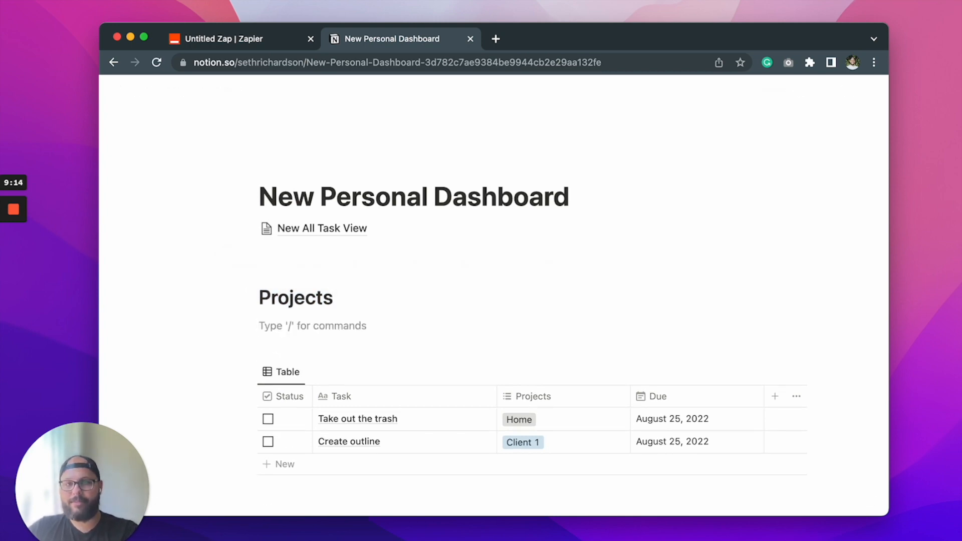
- Create an empty sub-page titled "Client 1" under the Projects heading
{"action": "type", "text": "/page"}
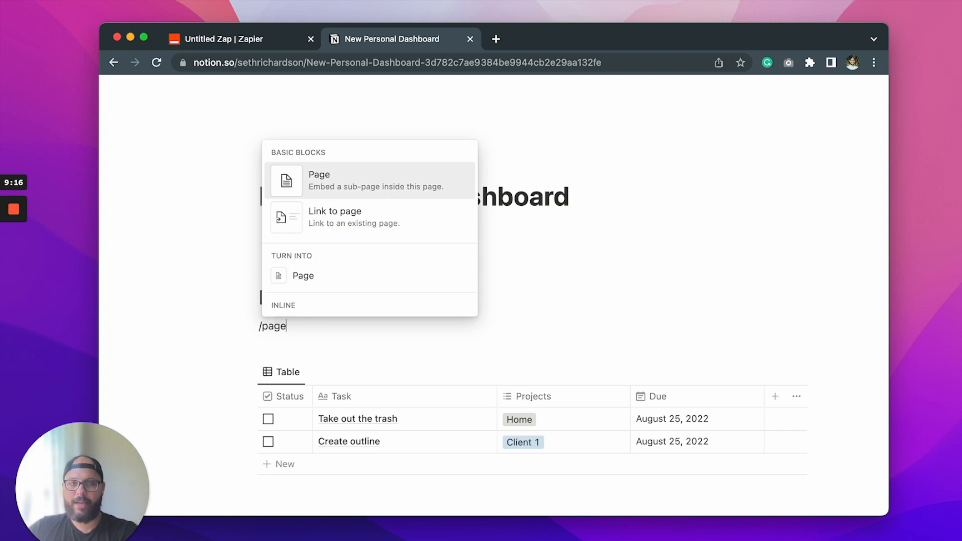
{"action": "key", "text": "Return"}
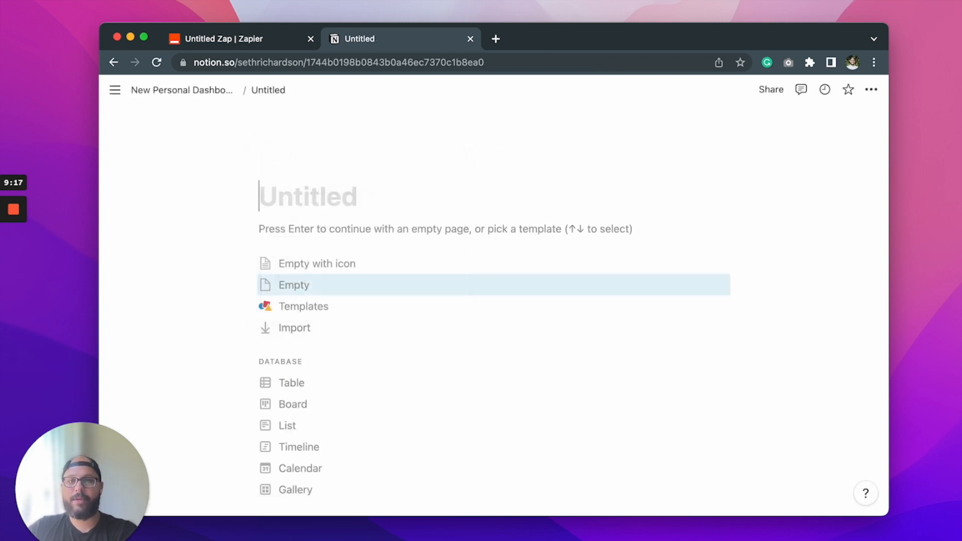
{"action": "type", "text": "Client 1"}
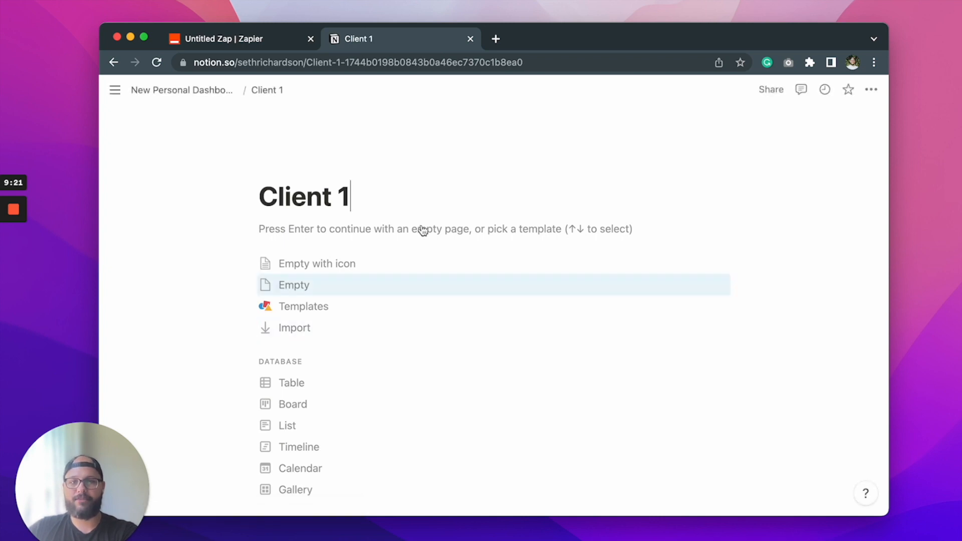
{"action": "left_click", "coordinate": [401, 284]}
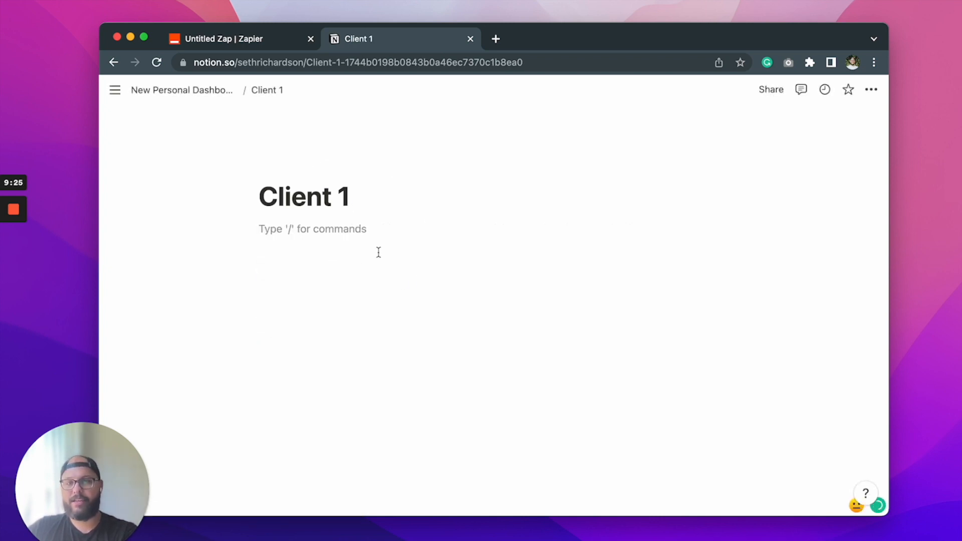
- Insert a table view on the Client 1 page that uses New All Task View as its data source
{"action": "type", "text": "/t"}
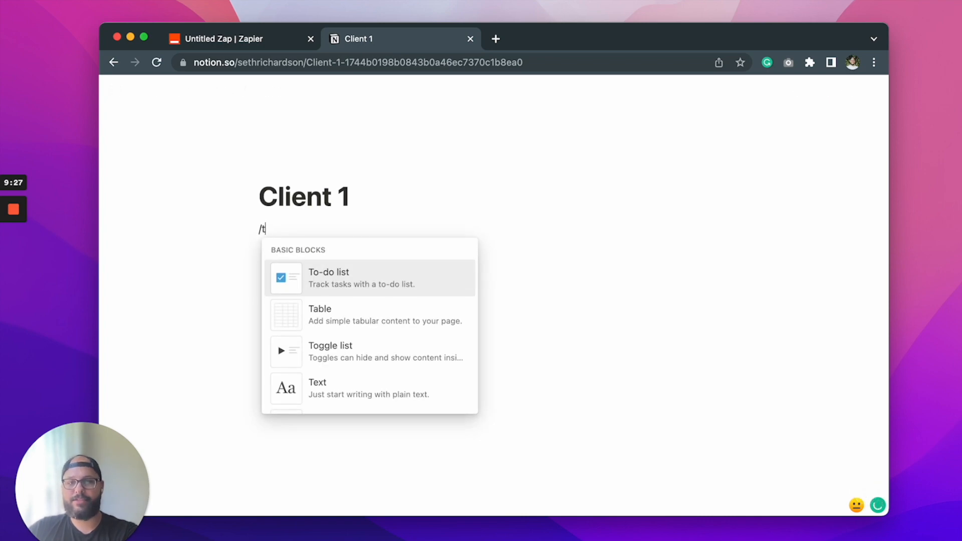
{"action": "type", "text": "able"}
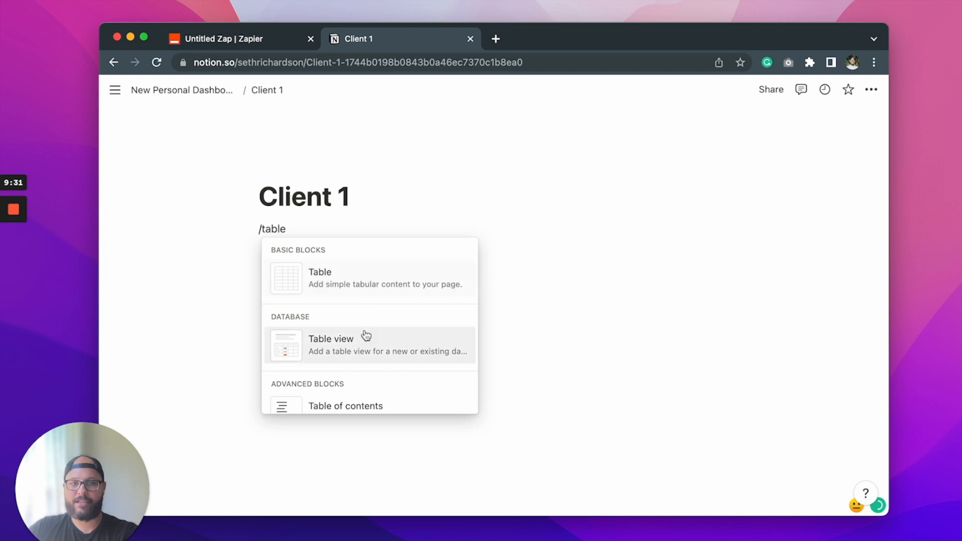
{"action": "left_click", "coordinate": [364, 346]}
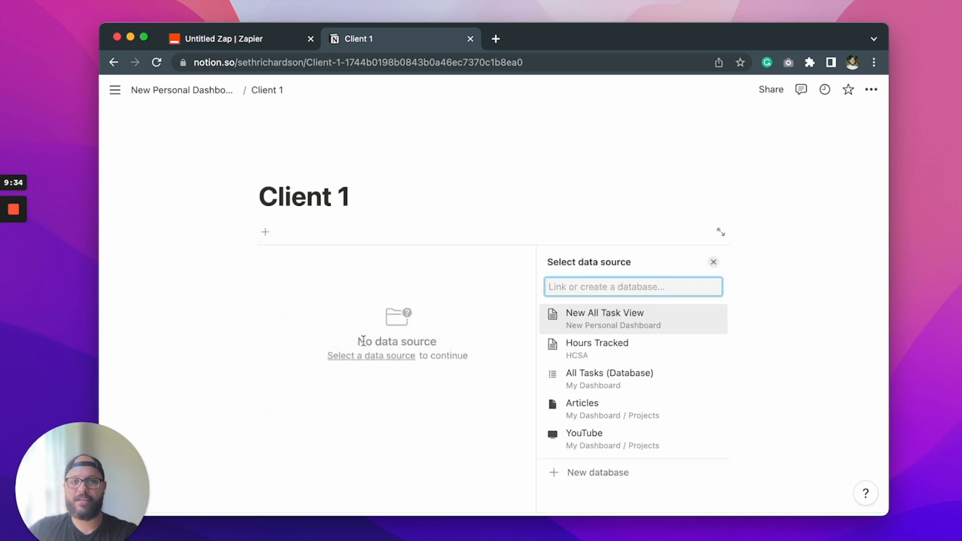
{"action": "left_click", "coordinate": [607, 324]}
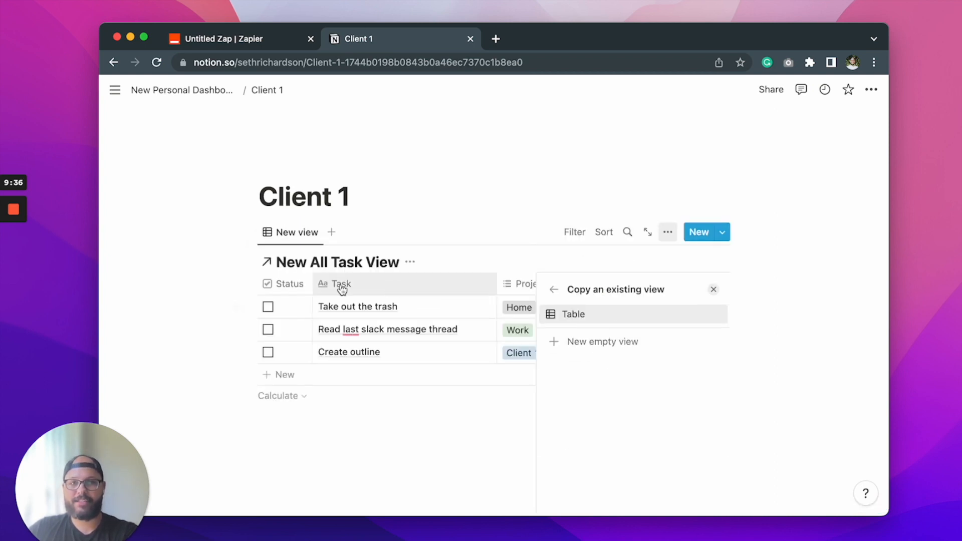
- Filter the linked table on the Client 1 page so that Projects contains Client 1
{"action": "left_click", "coordinate": [521, 292]}
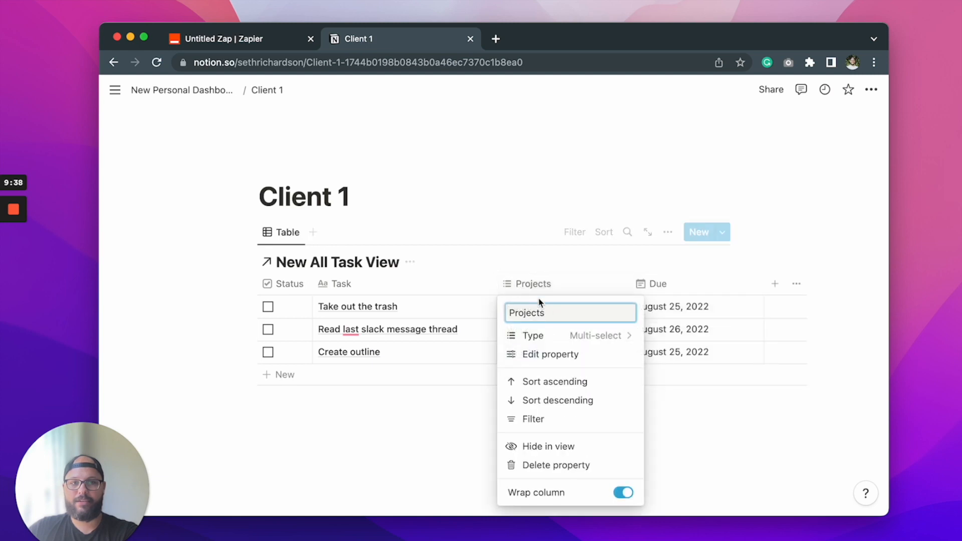
{"action": "left_click", "coordinate": [553, 417]}
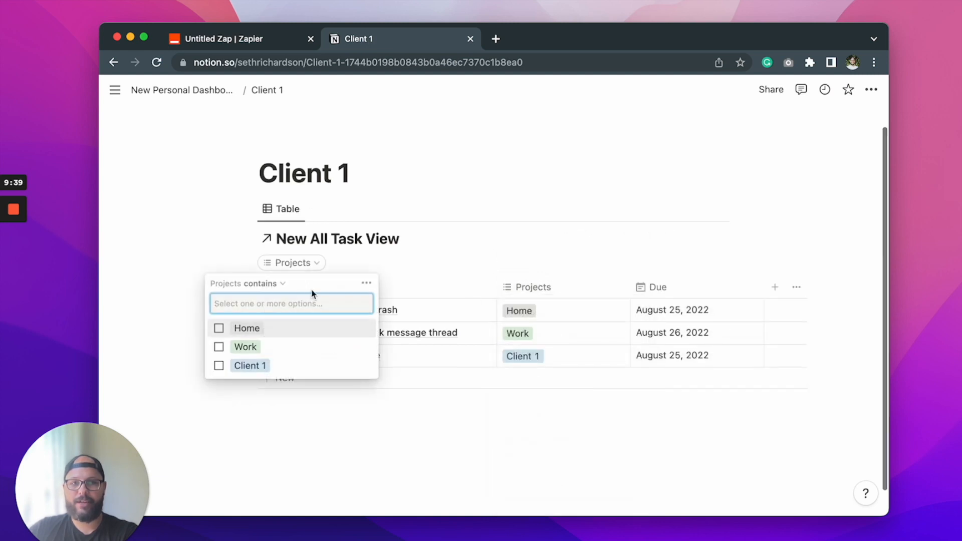
{"action": "left_click", "coordinate": [223, 365]}
{"action": "left_click", "coordinate": [527, 448]}
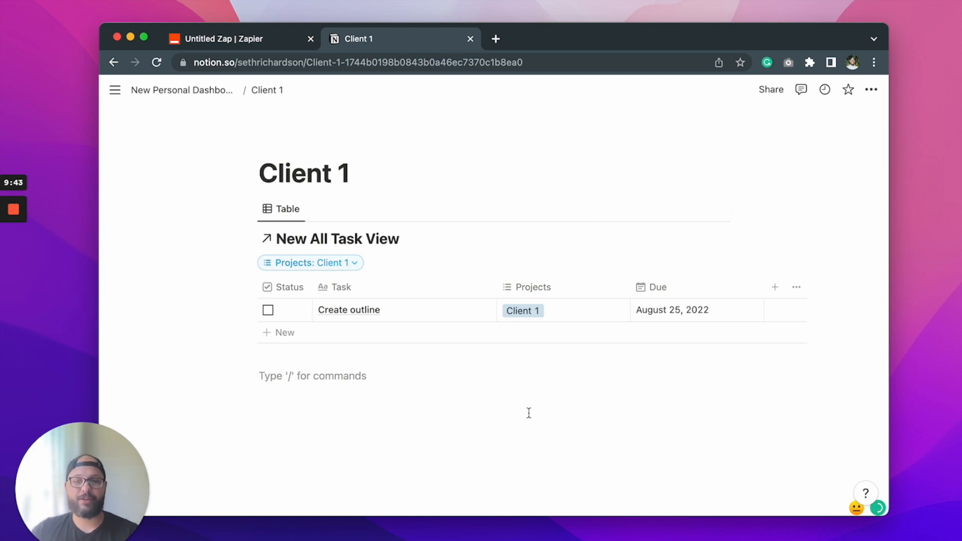
{"action": "left_click", "coordinate": [675, 286]}
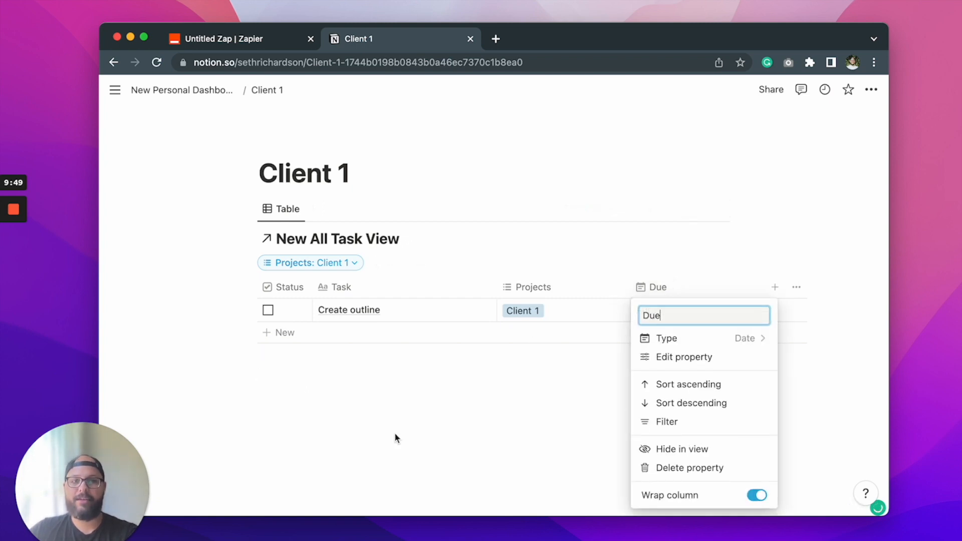
{"action": "left_click", "coordinate": [380, 483]}
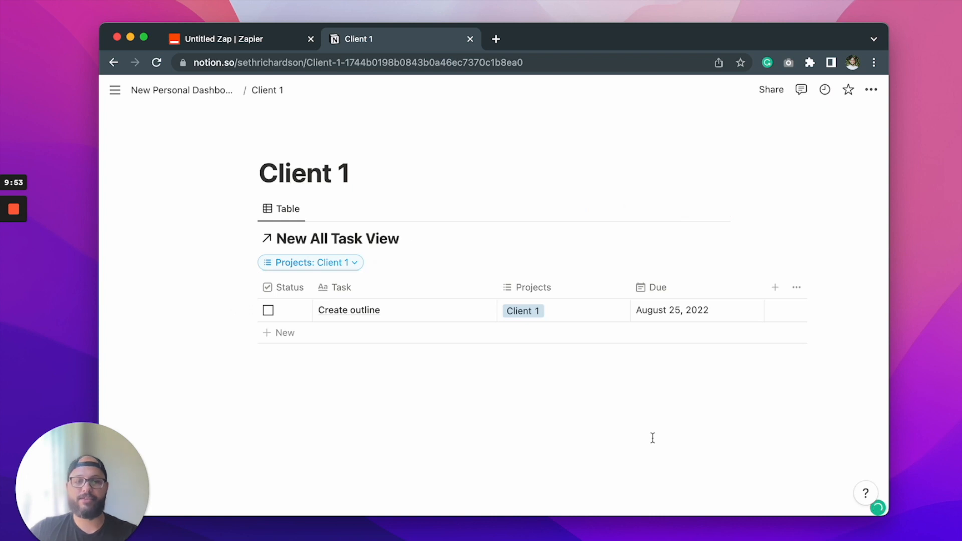
- Create an empty sub-page titled "Site Outline" below the linked table on the Client 1 page
{"action": "left_click", "coordinate": [454, 437]}
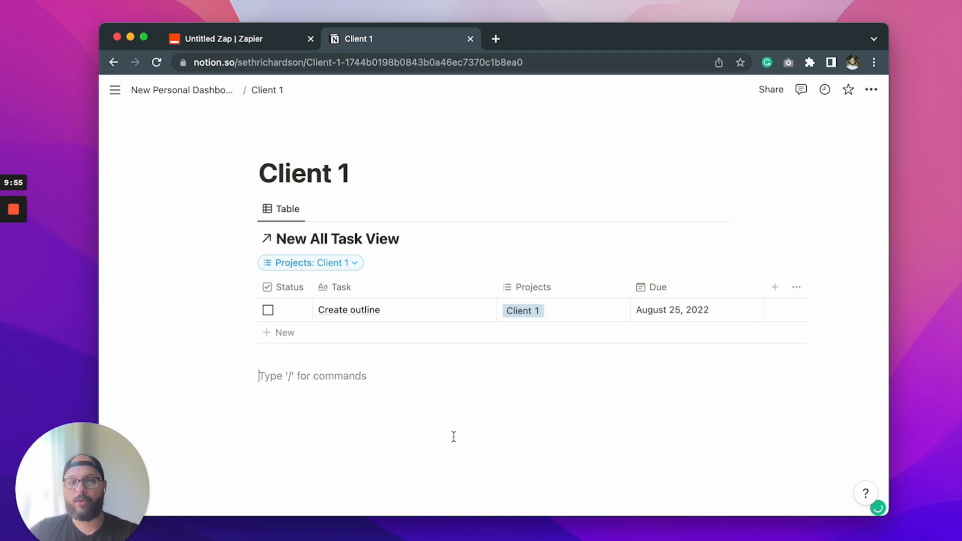
{"action": "type", "text": "/"}
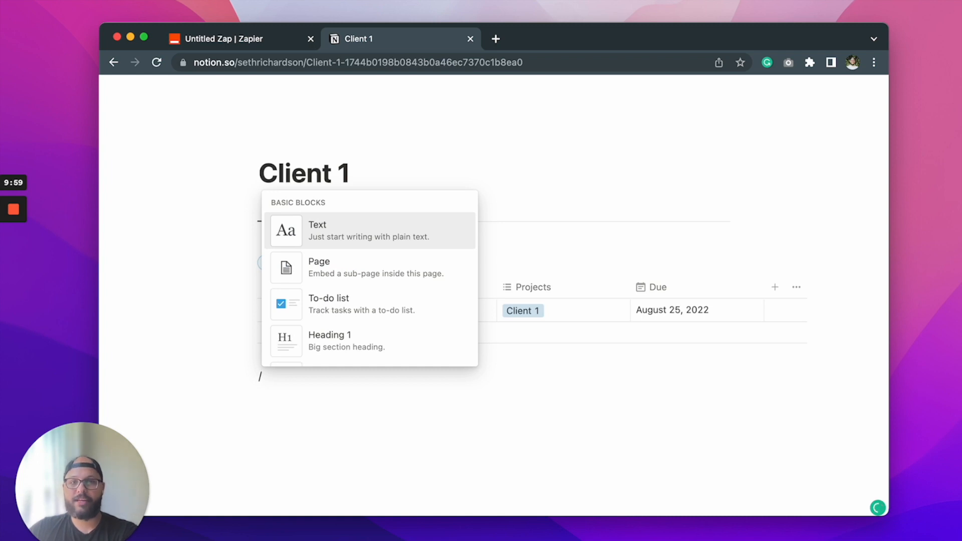
{"action": "type", "text": "page"}
{"action": "key", "text": "Return"}
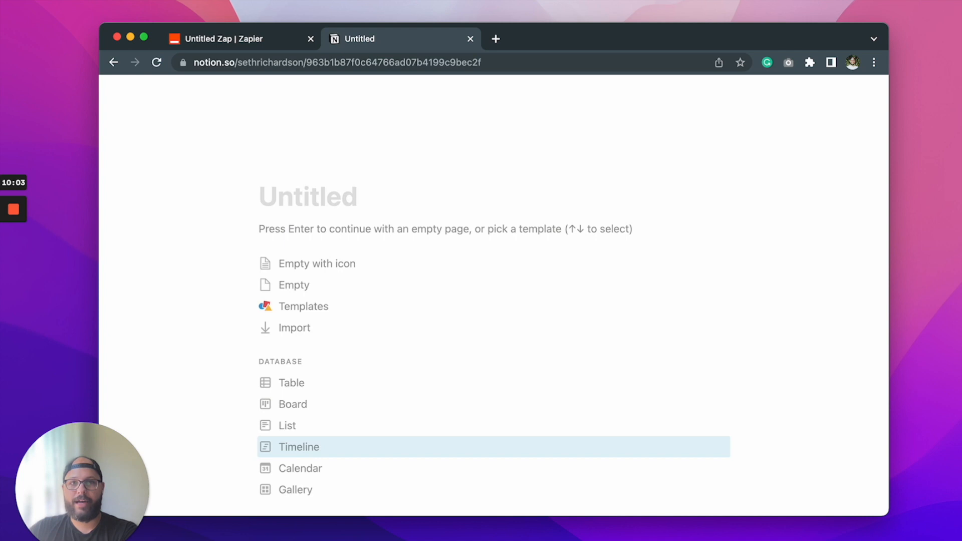
{"action": "type", "text": "Site"}
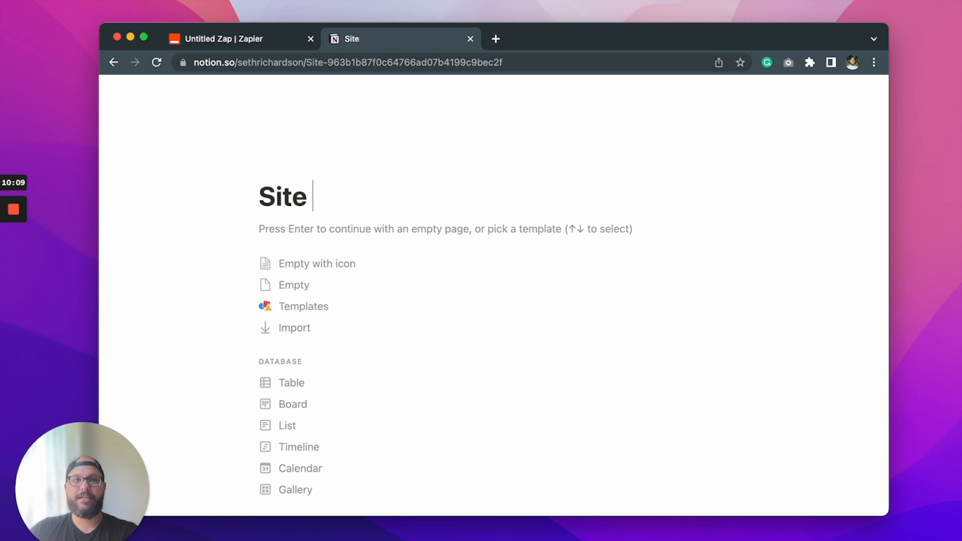
{"action": "type", "text": "Outline"}
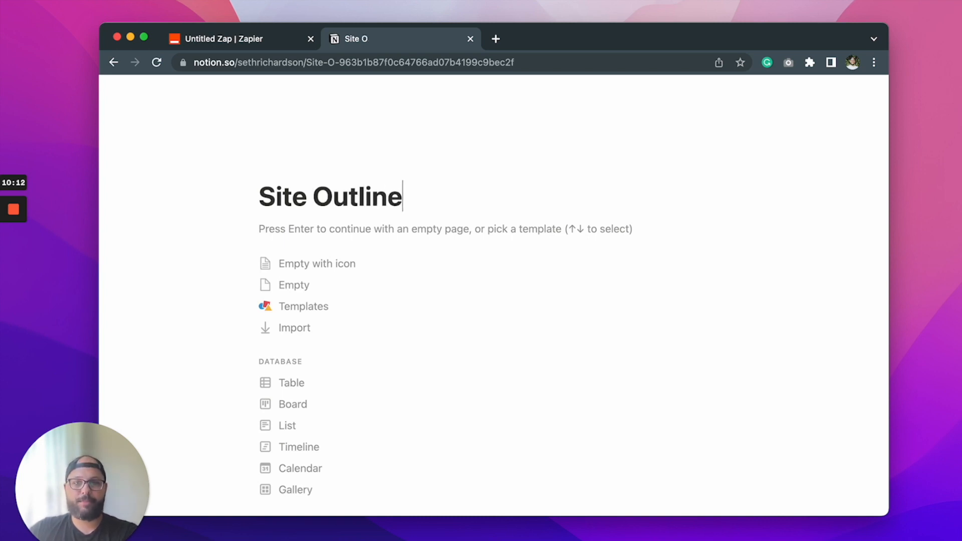
{"action": "key", "text": "Return"}
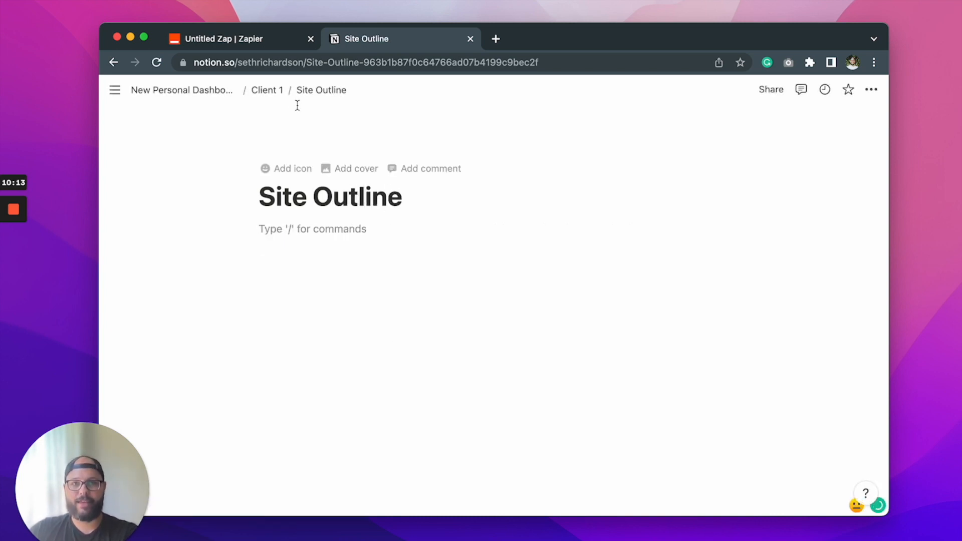
- Return to the Client 1 page and add the task "Schedule meeting for site outline" to its table
{"action": "left_click", "coordinate": [264, 90]}
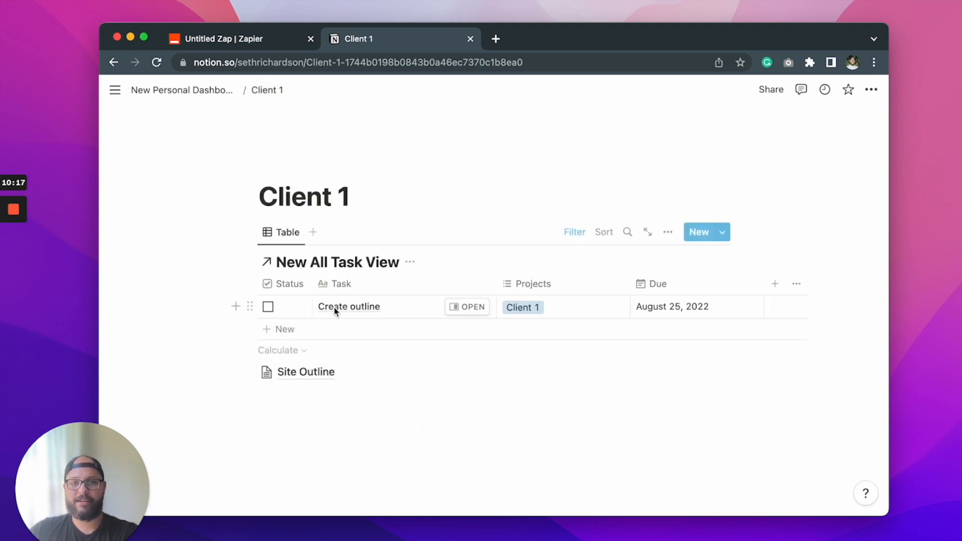
{"action": "left_click", "coordinate": [365, 331]}
{"action": "type", "text": "S"}
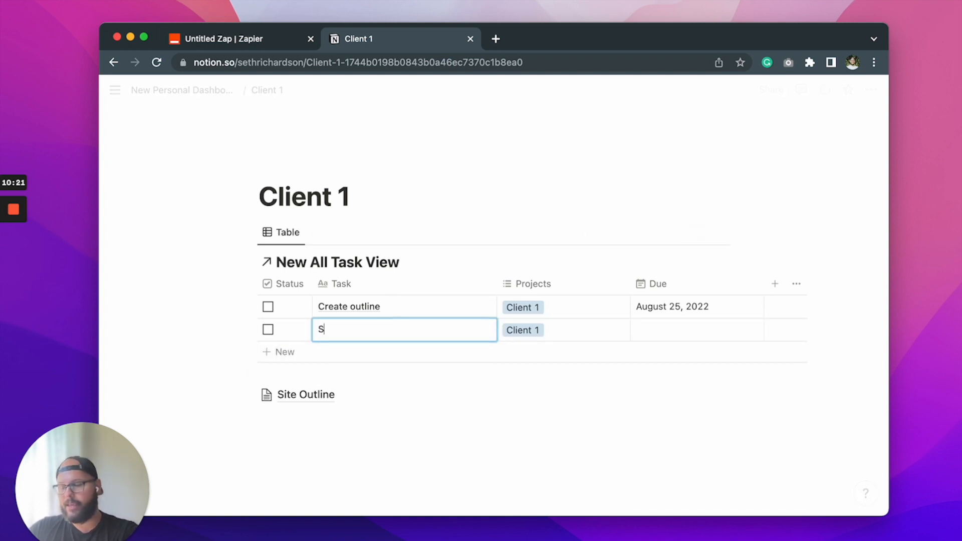
{"action": "type", "text": "chedu"}
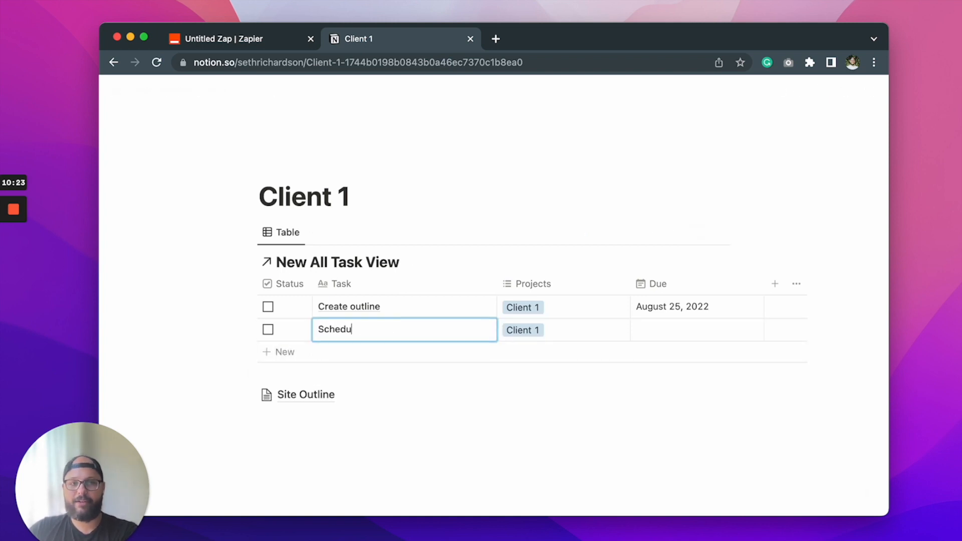
{"action": "type", "text": "le meeting for site"}
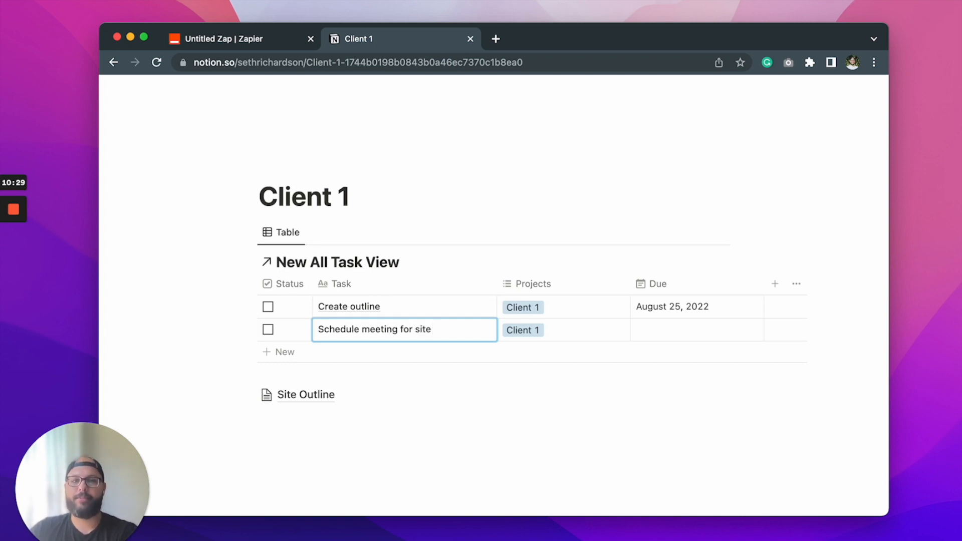
{"action": "type", "text": " out"}
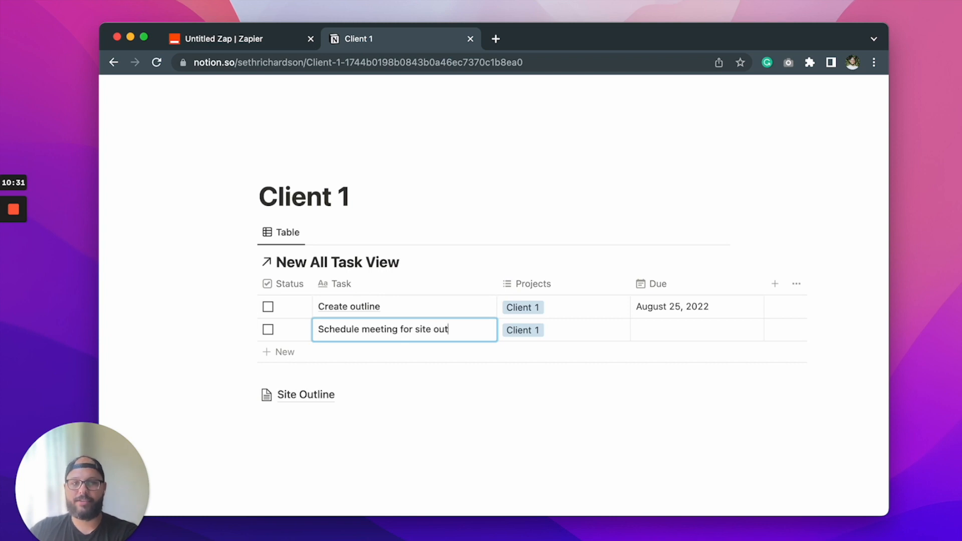
{"action": "type", "text": "line"}
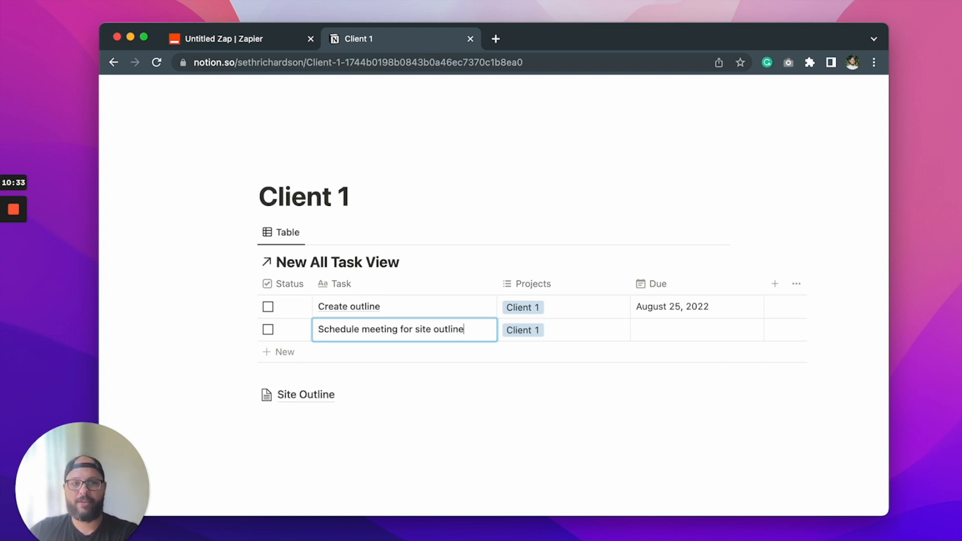
- Set the due date of the "Schedule meeting for site outline" task to August 26, 2022
{"action": "left_click", "coordinate": [715, 332]}
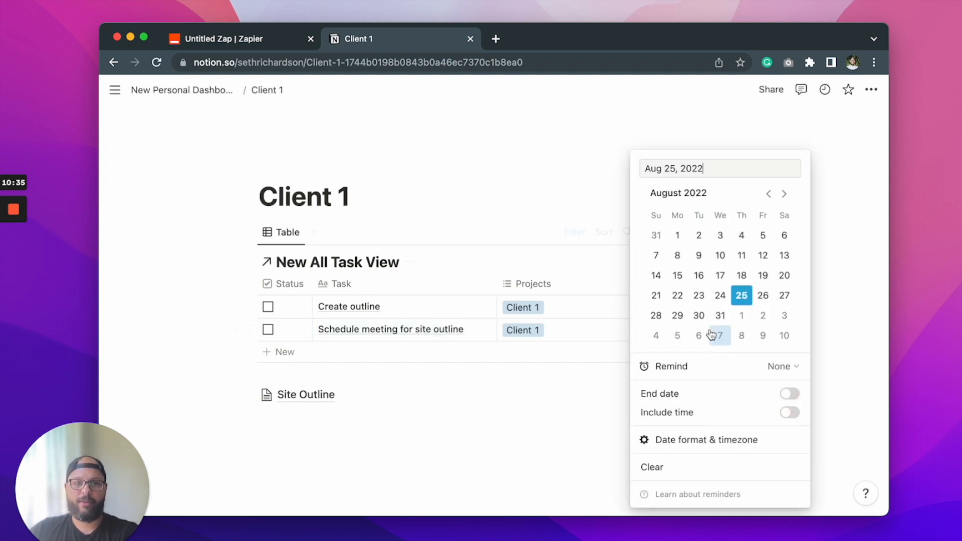
{"action": "left_click", "coordinate": [762, 295]}
{"action": "left_click", "coordinate": [568, 428]}
{"action": "left_click", "coordinate": [569, 426]}
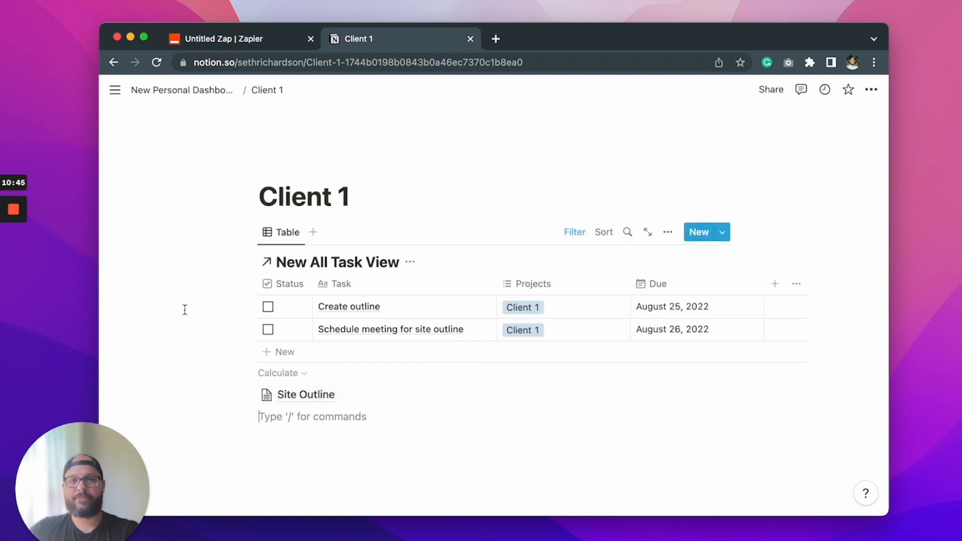
- Return to New Personal Dashboard and move the first task table above the Projects heading, below the New All Task View link
{"action": "left_click", "coordinate": [211, 99]}
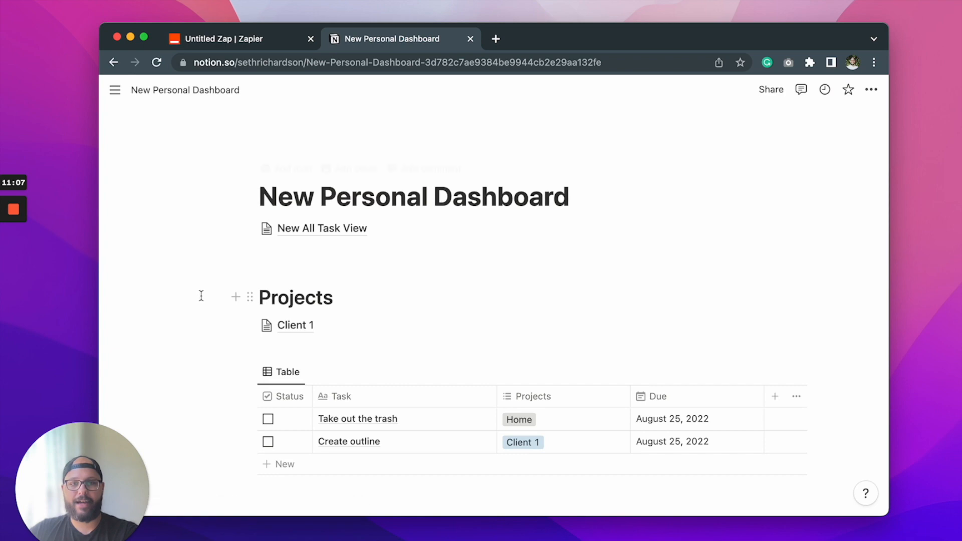
{"action": "scroll", "coordinate": [200, 297], "scroll_direction": "down", "scroll_amount": 2}
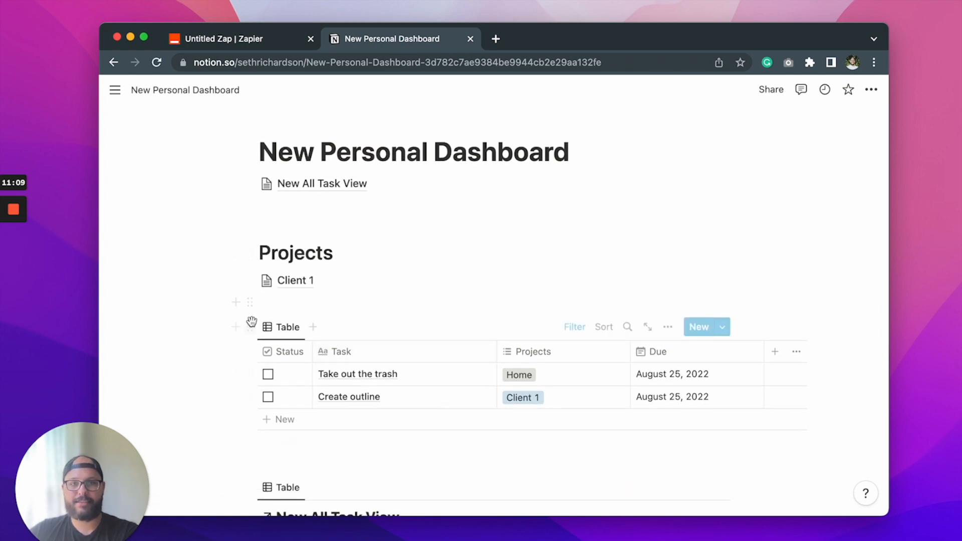
{"action": "left_click_drag", "start_coordinate": [250, 328], "coordinate": [254, 209]}
- Move the Projects heading and the Client 1 page link below the second linked table
{"action": "scroll", "coordinate": [245, 251], "scroll_direction": "down", "scroll_amount": 4}
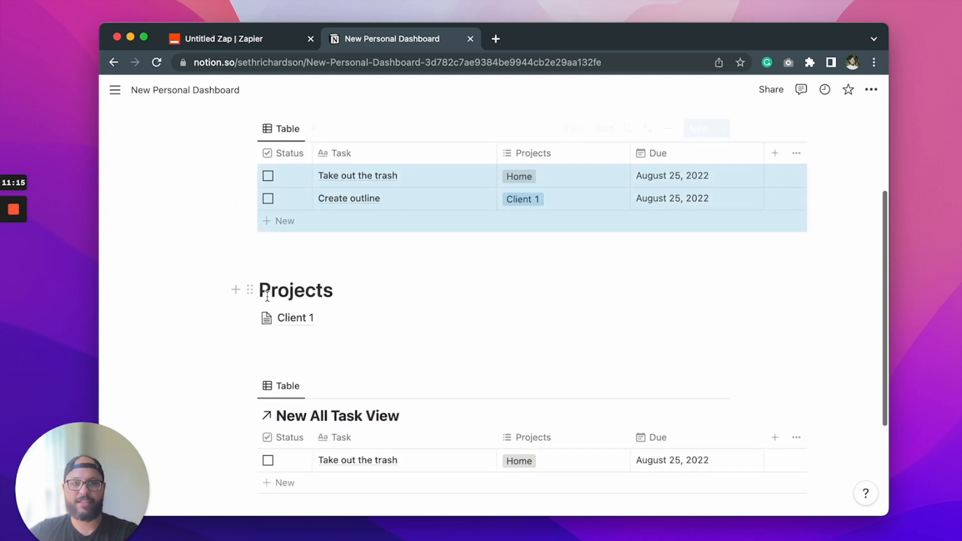
{"action": "left_click_drag", "start_coordinate": [249, 289], "coordinate": [245, 471]}
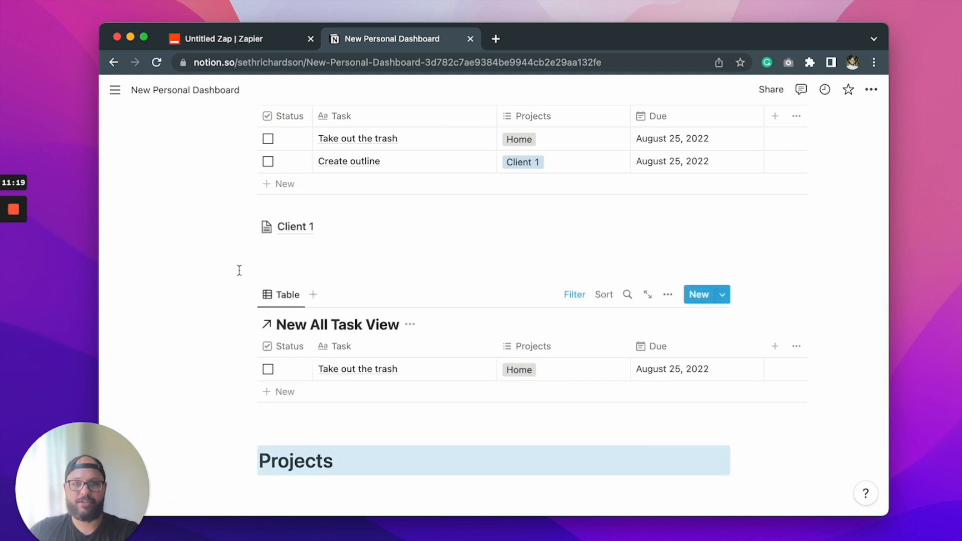
{"action": "left_click_drag", "start_coordinate": [246, 229], "coordinate": [253, 475]}
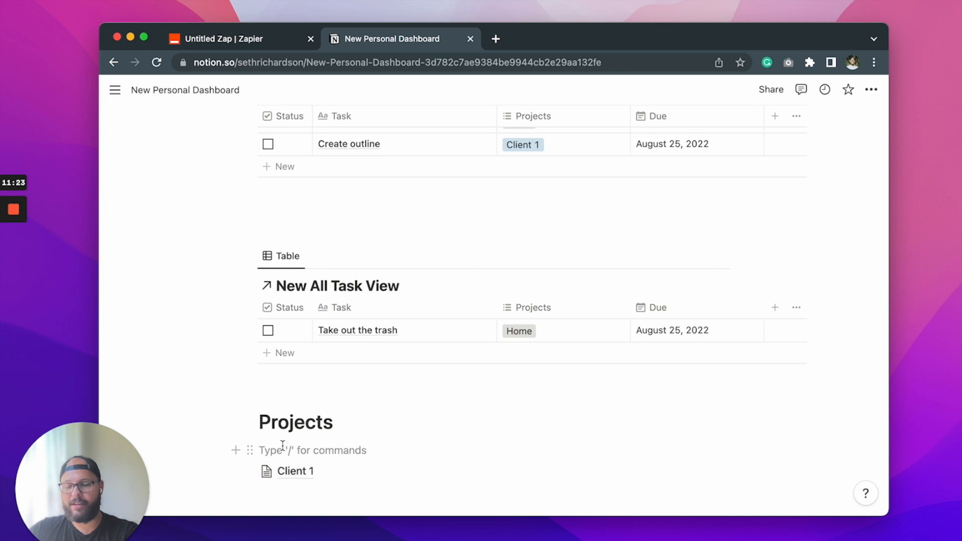
- Delete the empty line under the Projects heading and one surplus empty line between the two tables
{"action": "key", "text": "BackSpace"}
{"action": "scroll", "coordinate": [276, 448], "scroll_direction": "up", "scroll_amount": 5}
{"action": "left_click", "coordinate": [274, 429]}
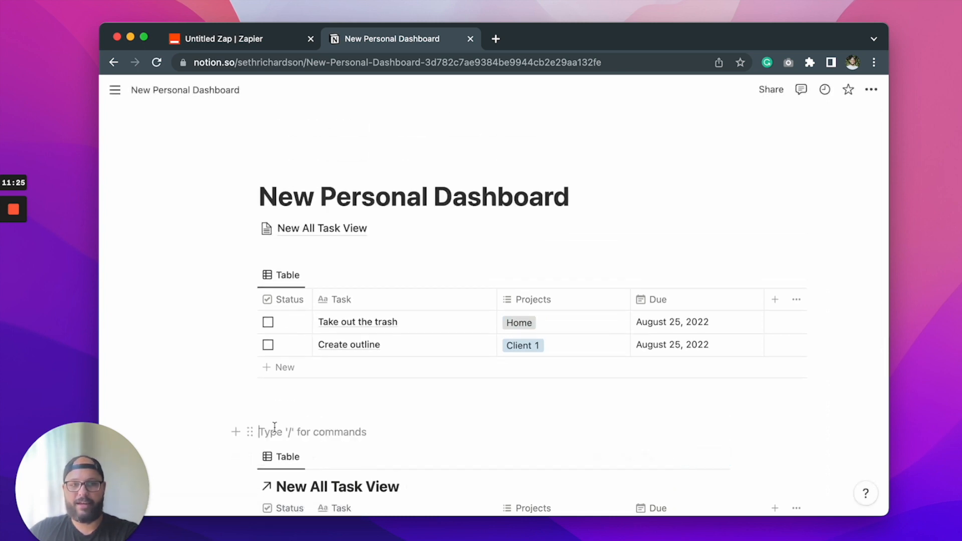
{"action": "key", "text": "BackSpace"}
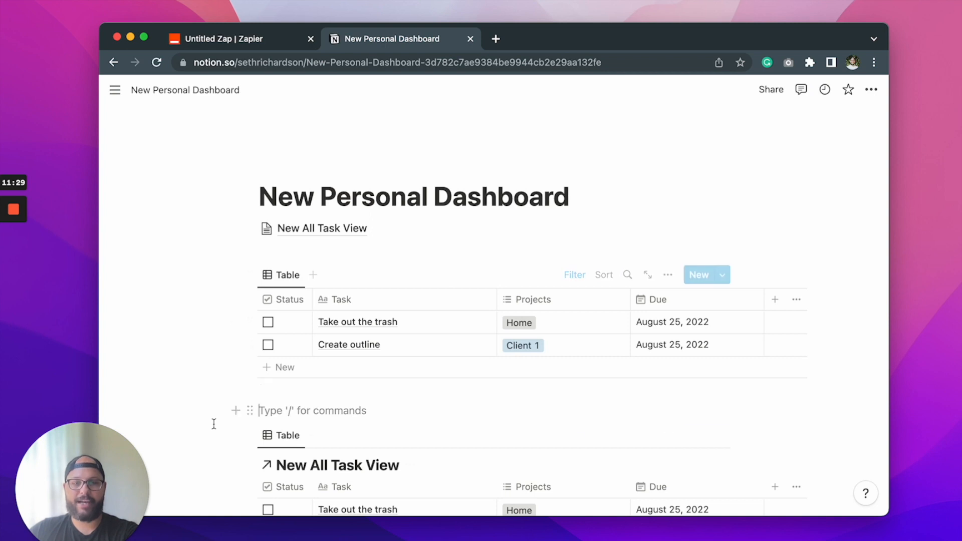
{"action": "scroll", "coordinate": [661, 379], "scroll_direction": "down", "scroll_amount": 4}
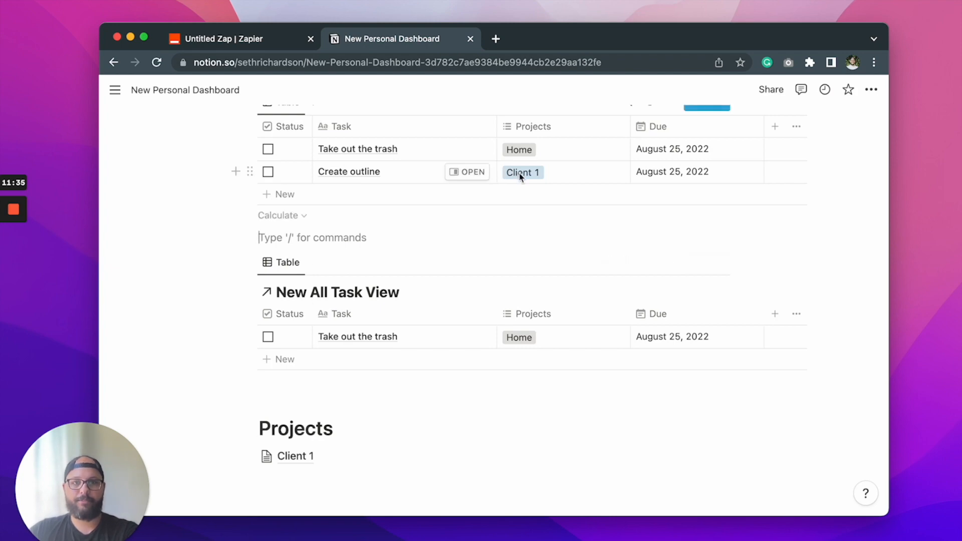
- Review the dashboard's task tables and the Client 1 project page, return to New Personal Dashboard and reload it
{"action": "scroll", "coordinate": [317, 168], "scroll_direction": "up", "scroll_amount": 4}
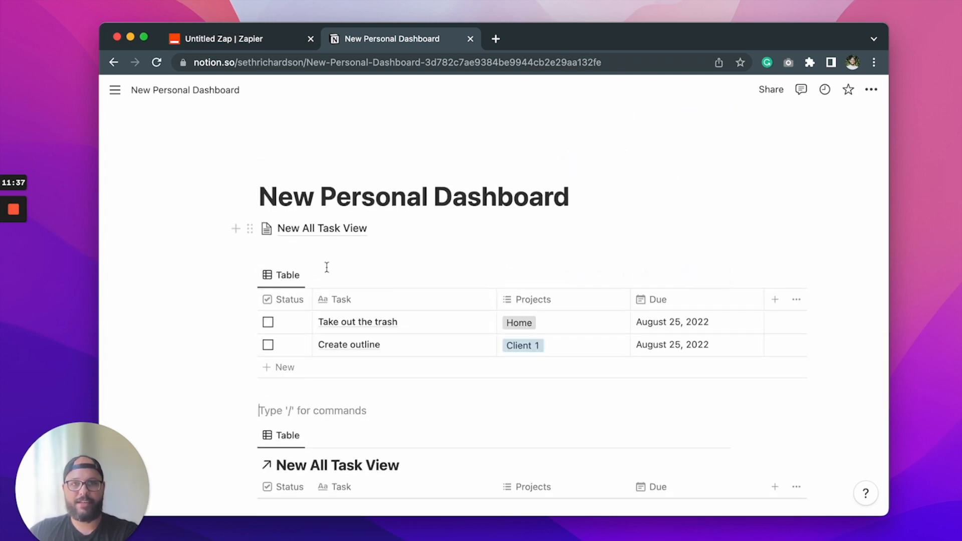
{"action": "scroll", "coordinate": [325, 301], "scroll_direction": "down", "scroll_amount": 5}
{"action": "left_click", "coordinate": [291, 404]}
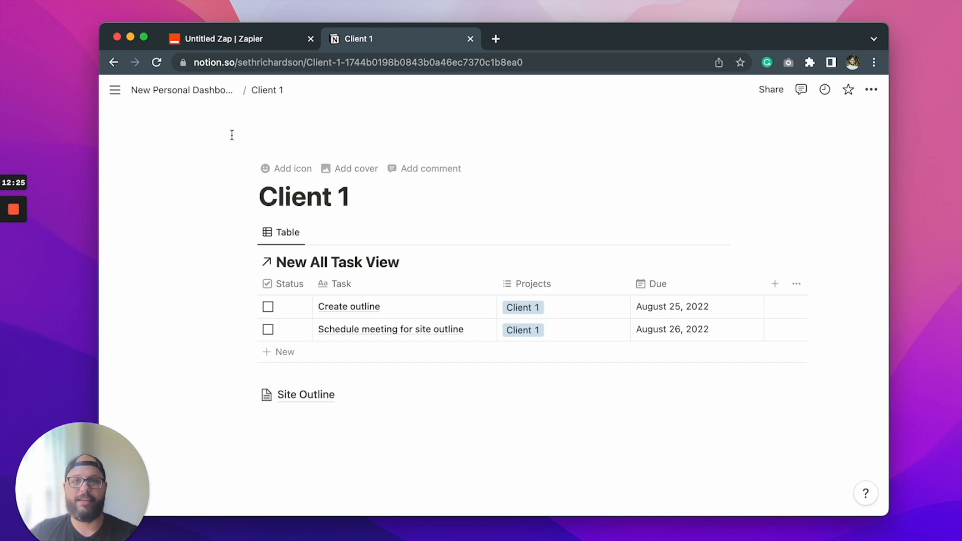
{"action": "left_click", "coordinate": [207, 95]}
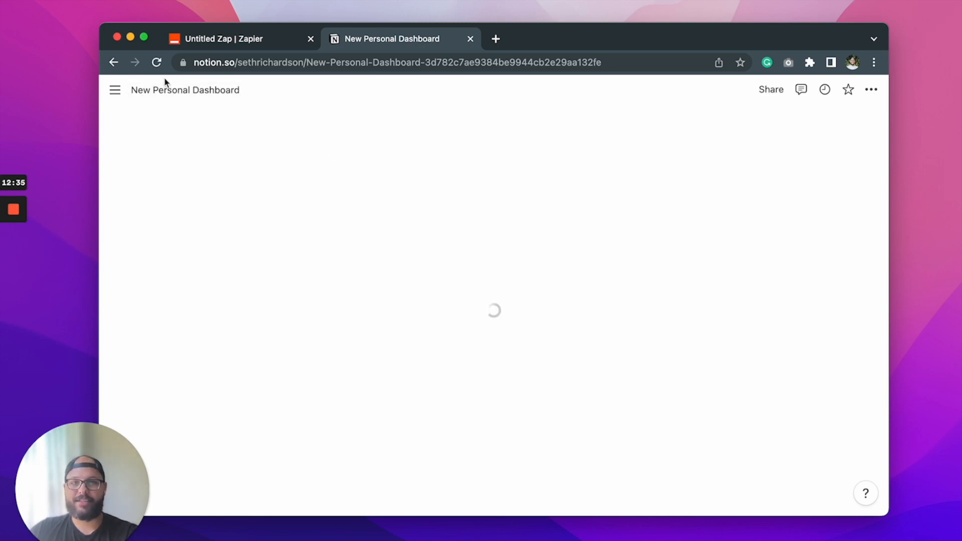
{"action": "left_click", "coordinate": [156, 64]}
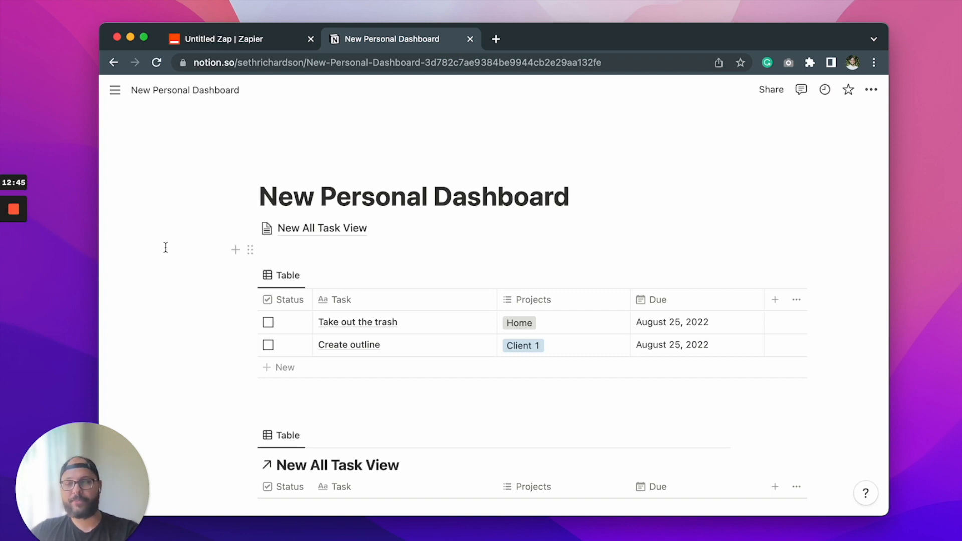
- Switch to the Zapier draft and open its Todoist trigger setup, keeping the New Incomplete Task event and the connected account
{"action": "left_click", "coordinate": [261, 40]}
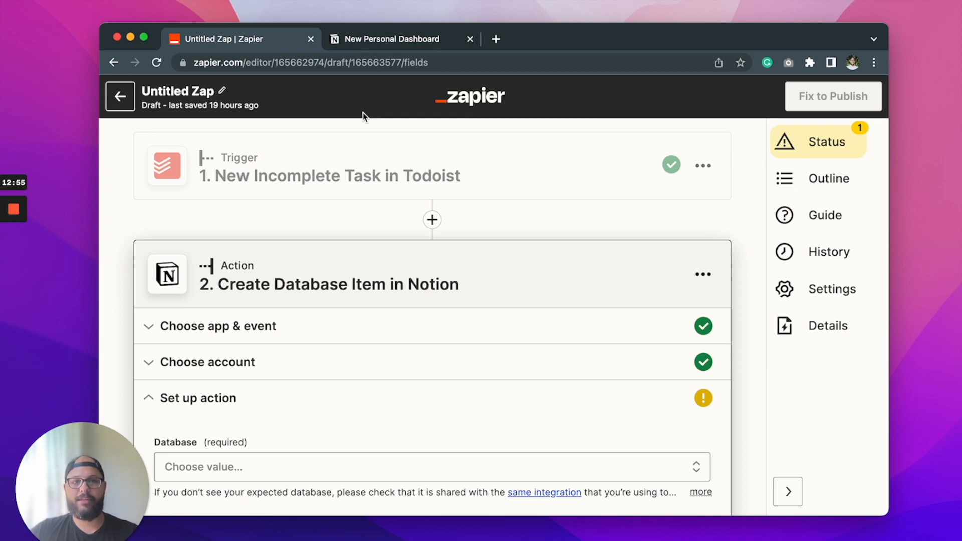
{"action": "left_click", "coordinate": [296, 161]}
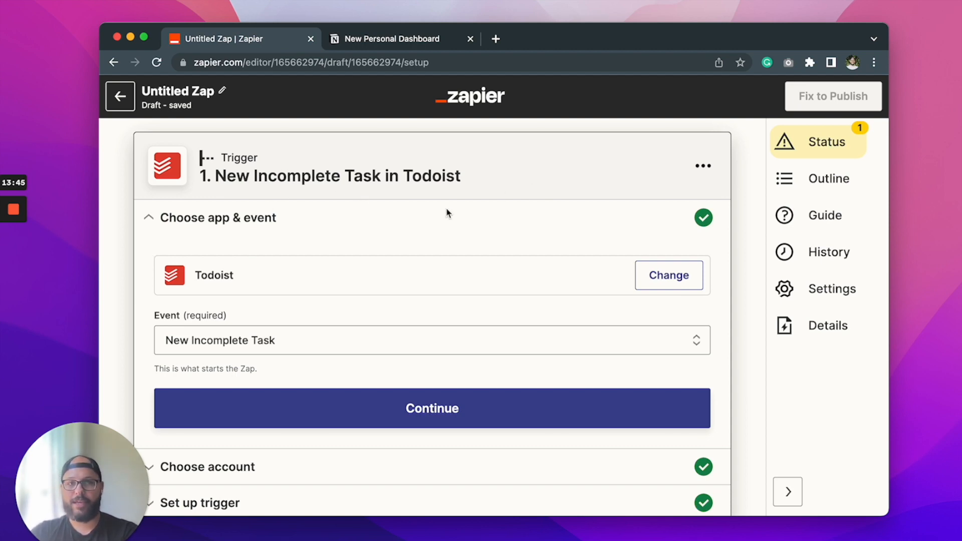
{"action": "scroll", "coordinate": [446, 208], "scroll_direction": "down", "scroll_amount": 1}
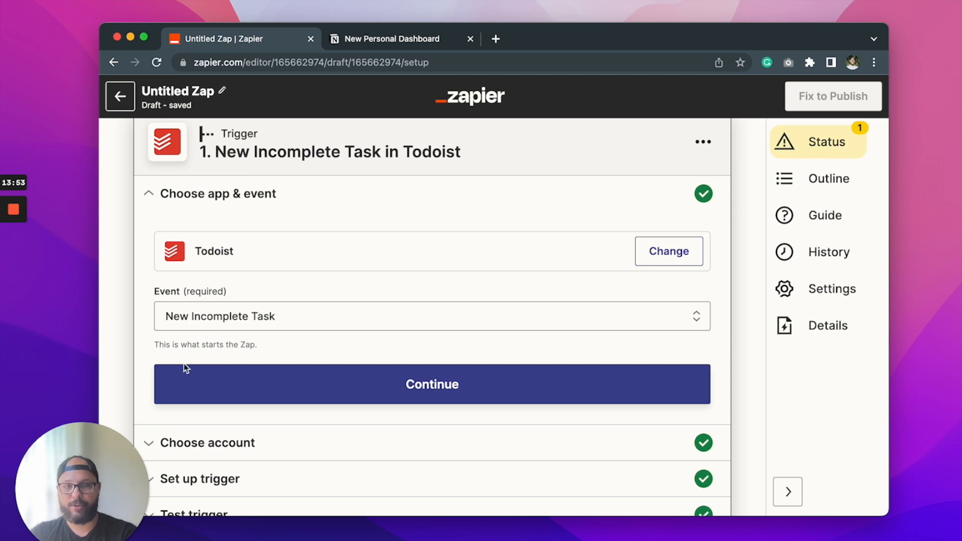
{"action": "left_click", "coordinate": [183, 377]}
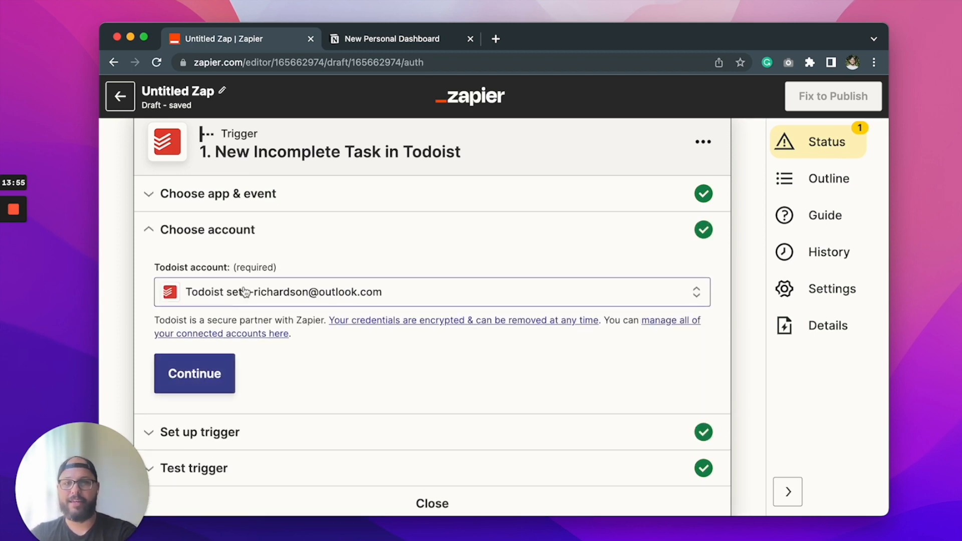
{"action": "left_click", "coordinate": [219, 370]}
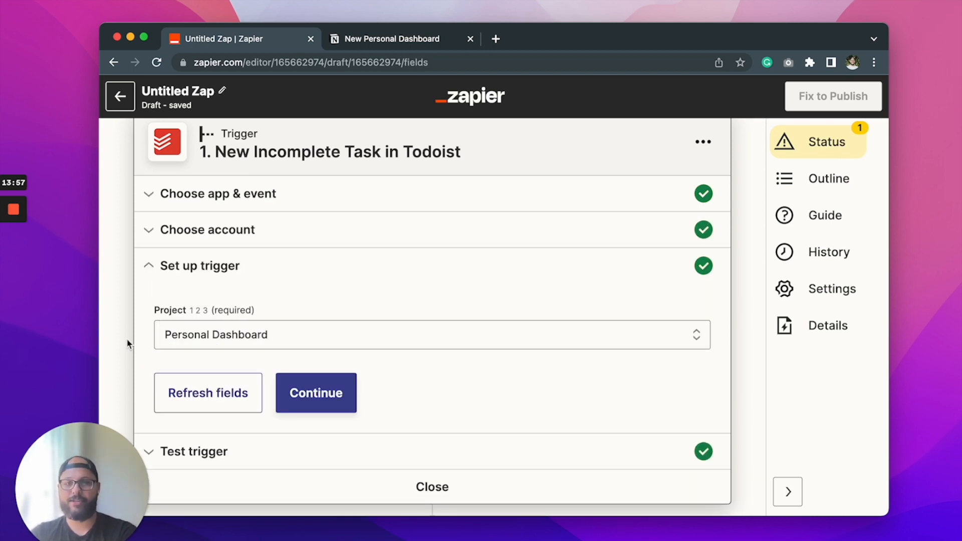
- Set the Todoist trigger's project to New Dashboard and test the trigger
{"action": "left_click", "coordinate": [187, 339]}
{"action": "scroll", "coordinate": [192, 358], "scroll_direction": "down", "scroll_amount": 3}
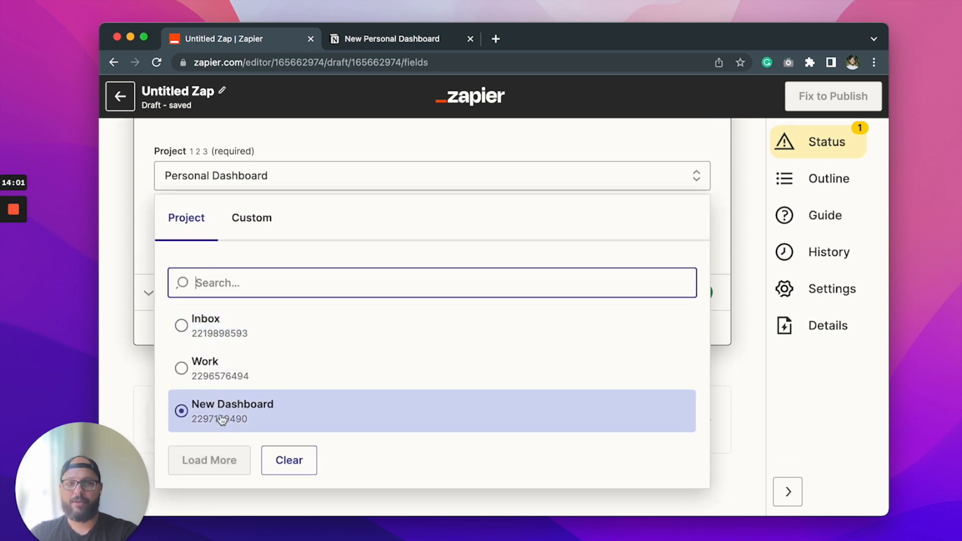
{"action": "left_click", "coordinate": [222, 420]}
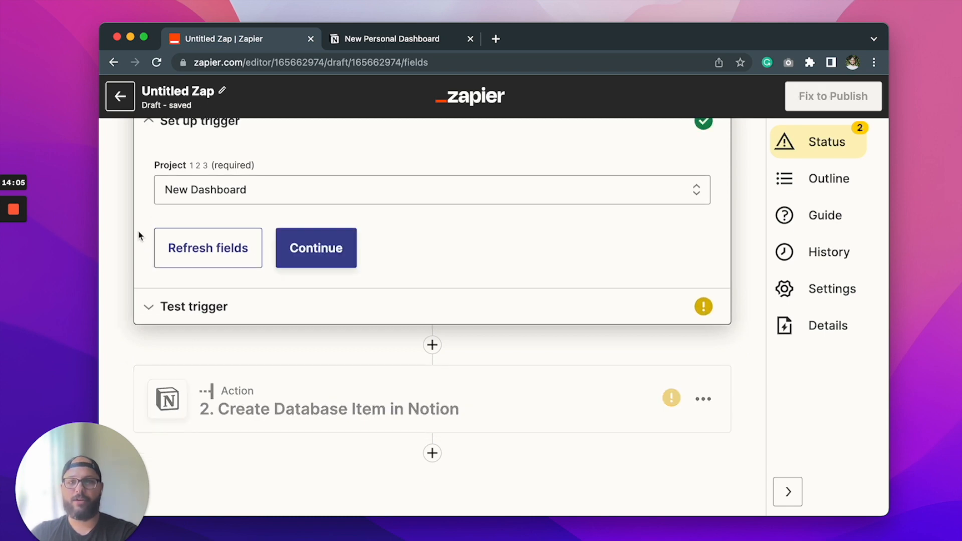
{"action": "scroll", "coordinate": [140, 269], "scroll_direction": "up", "scroll_amount": 1}
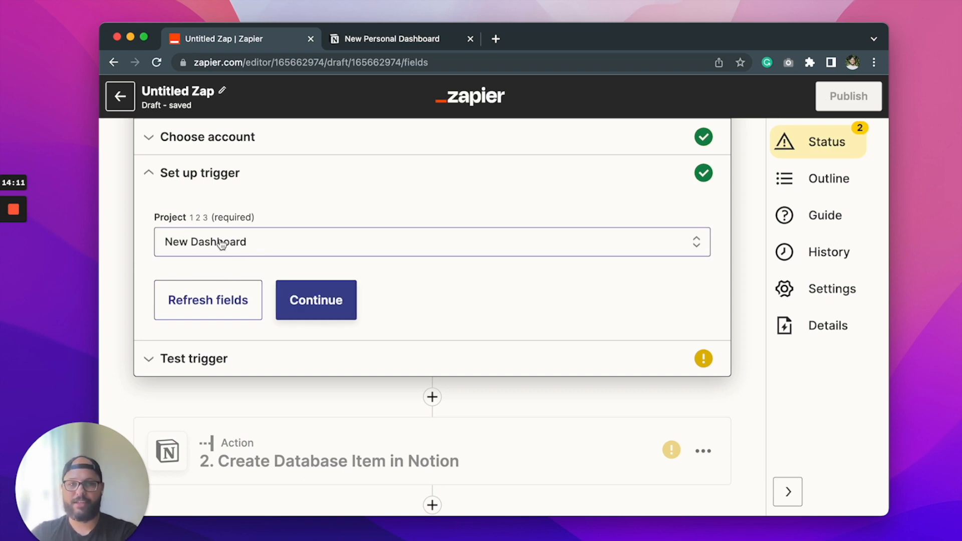
{"action": "left_click", "coordinate": [309, 300]}
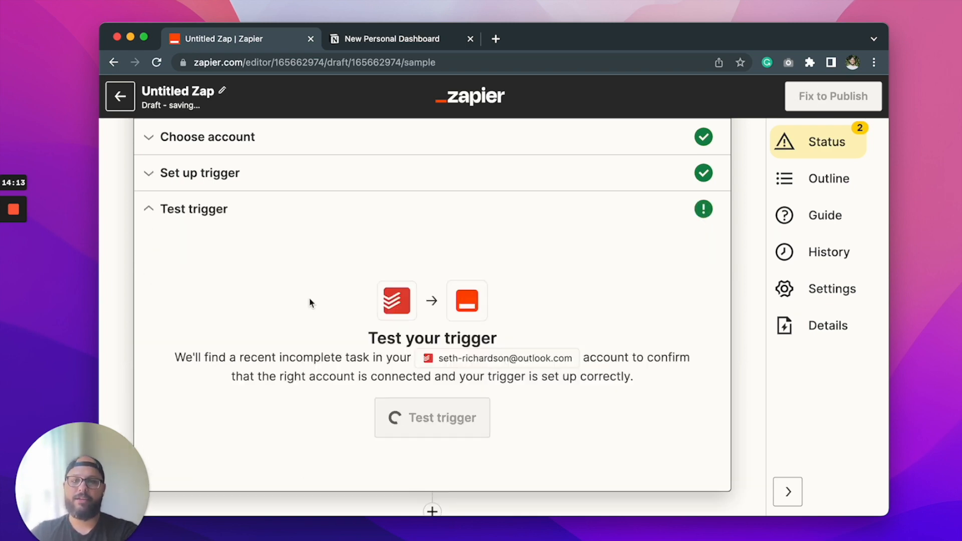
{"action": "left_click", "coordinate": [431, 419]}
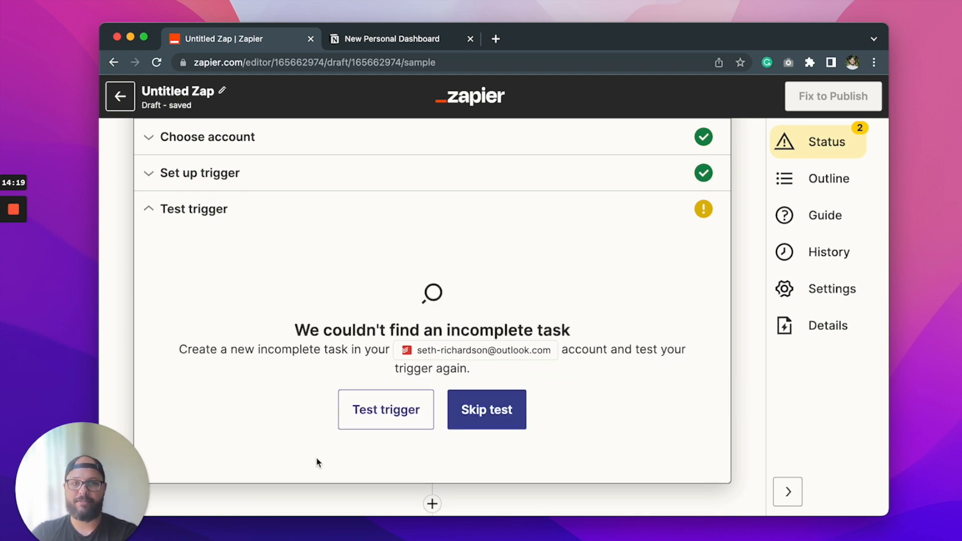
- Switch to Todoist and add a task named "Testing..." to the New Dashboard project
{"action": "mouse_move", "coordinate": [358, 537]}
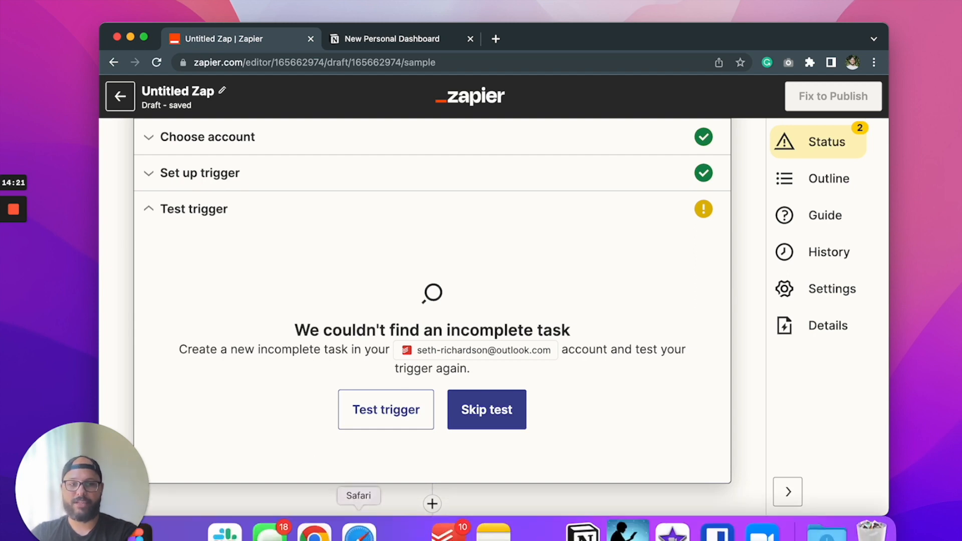
{"action": "left_click", "coordinate": [444, 530]}
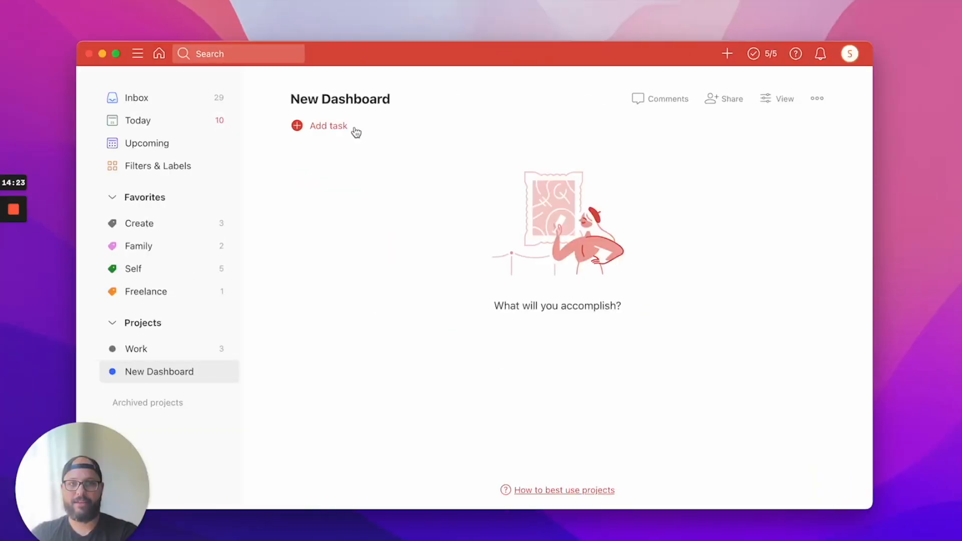
{"action": "left_click", "coordinate": [348, 124]}
{"action": "type", "text": "Testing..."}
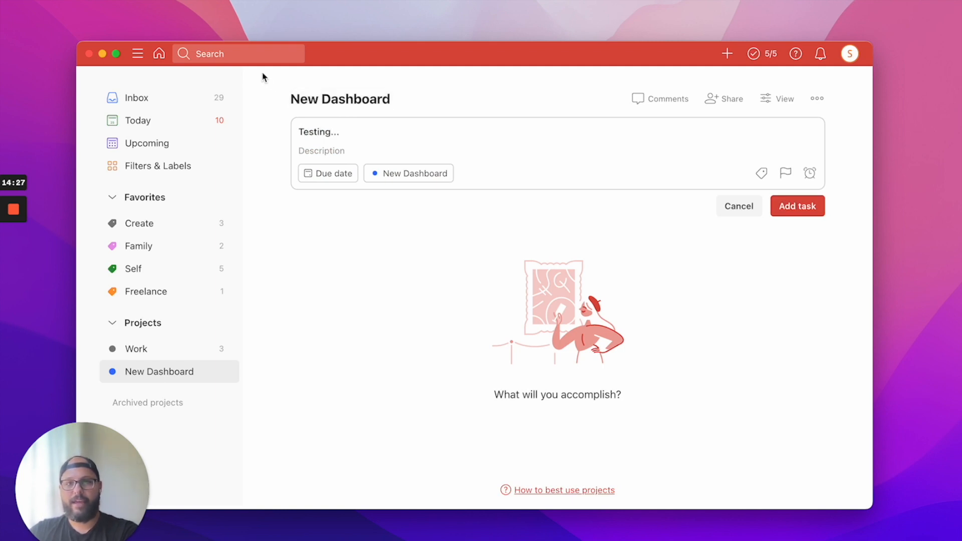
{"action": "left_click", "coordinate": [137, 54]}
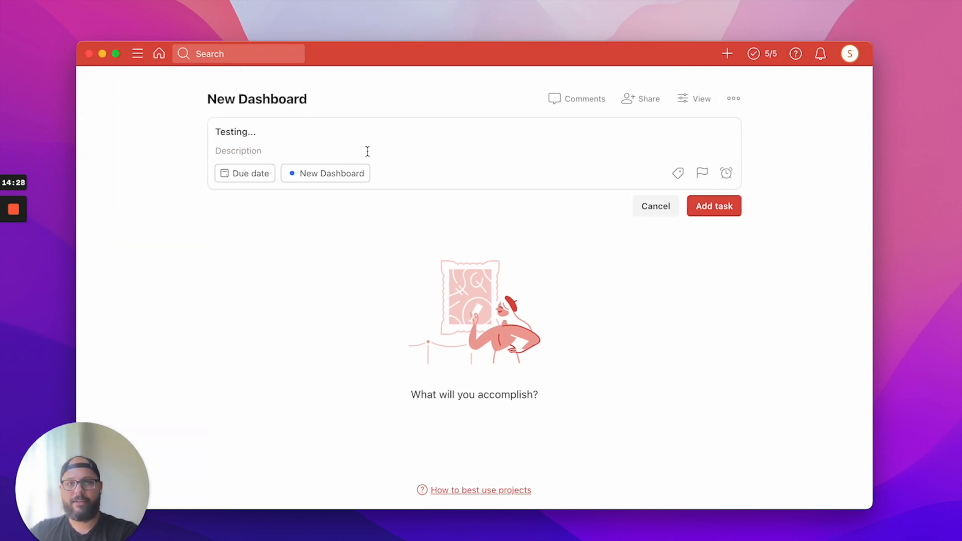
{"action": "left_click", "coordinate": [716, 207]}
{"action": "left_click", "coordinate": [648, 233]}
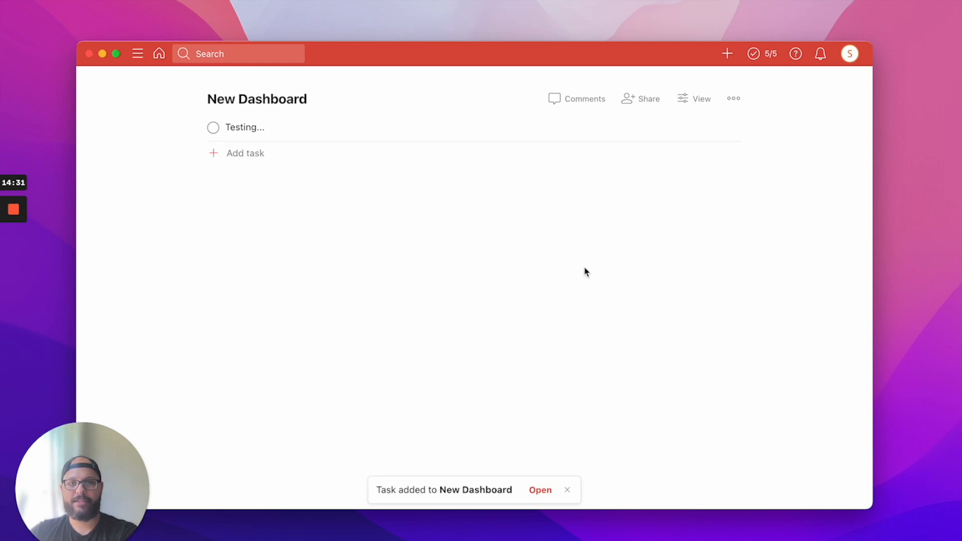
- Return to Zapier, run the Todoist trigger test again and review the returned task data
{"action": "key", "text": "ctrl+Up"}
{"action": "left_click", "coordinate": [719, 58]}
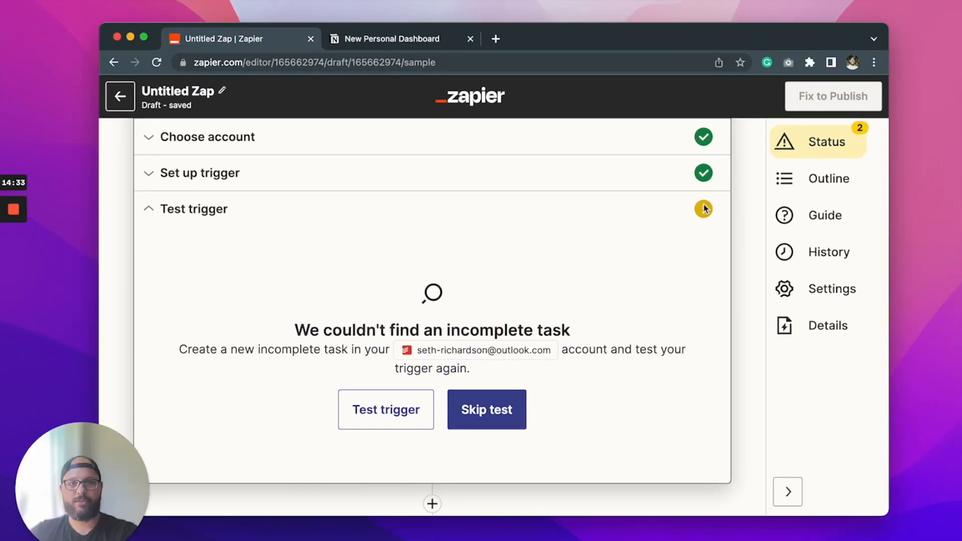
{"action": "left_click", "coordinate": [407, 412]}
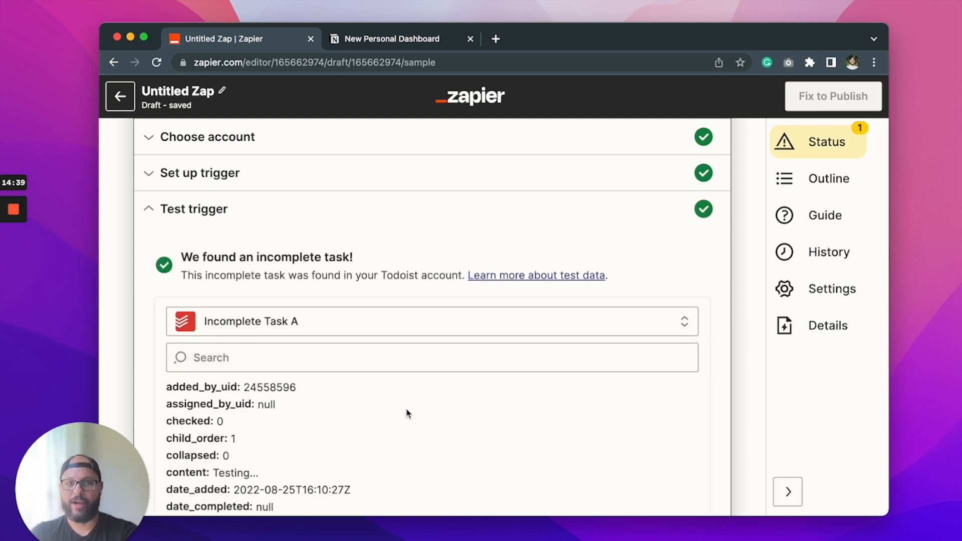
{"action": "scroll", "coordinate": [406, 408], "scroll_direction": "down", "scroll_amount": 10}
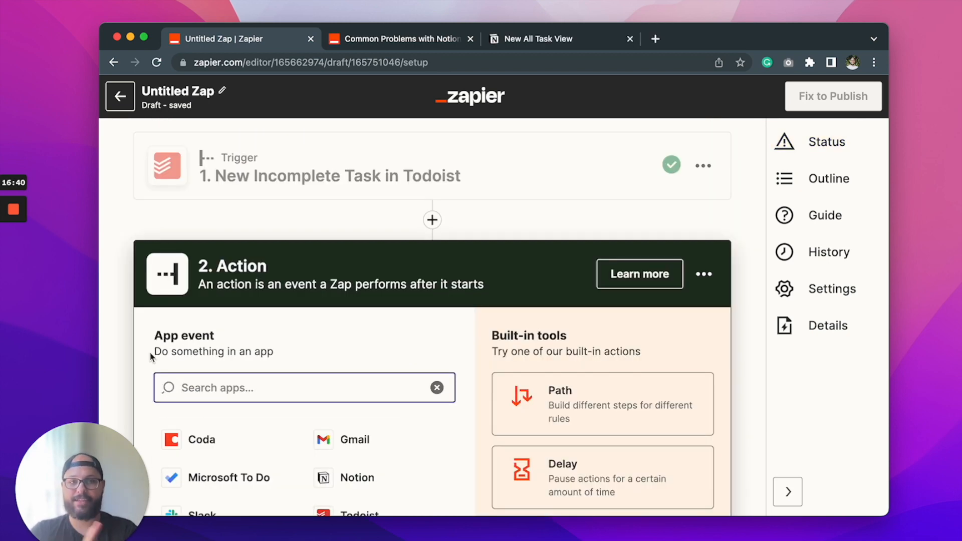
- Choose Notion as the app for the Zap's second step and set its event to Create Database Item
{"action": "scroll", "coordinate": [151, 356], "scroll_direction": "down", "scroll_amount": 3}
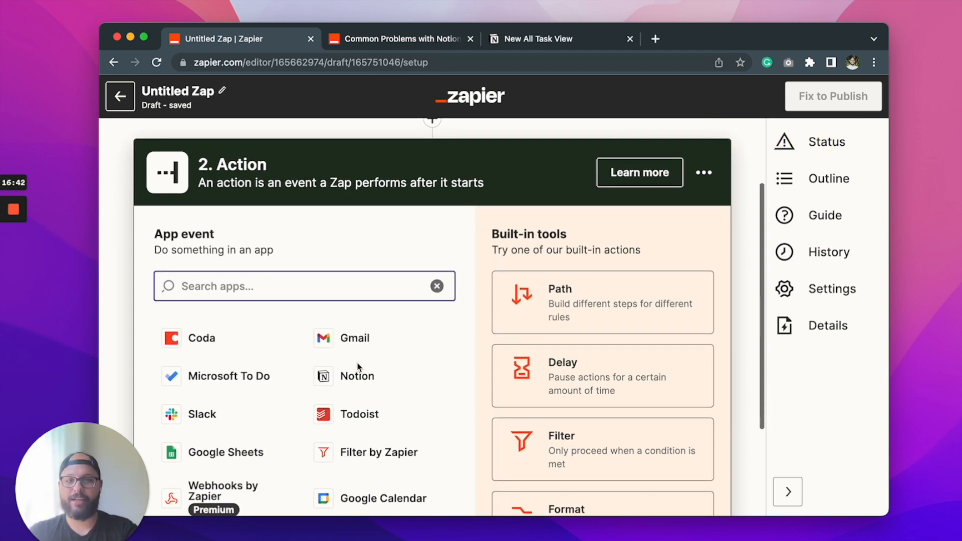
{"action": "left_click", "coordinate": [356, 375]}
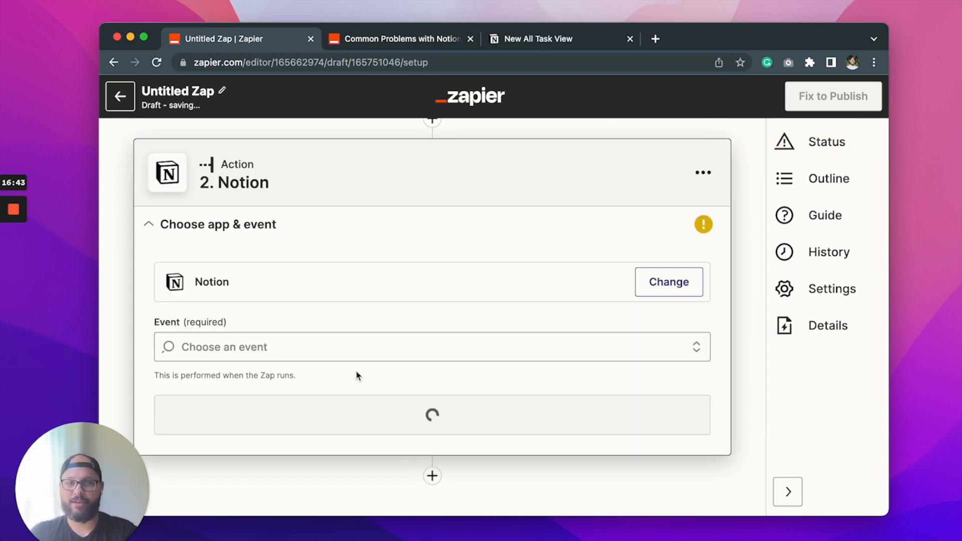
{"action": "left_click", "coordinate": [273, 346]}
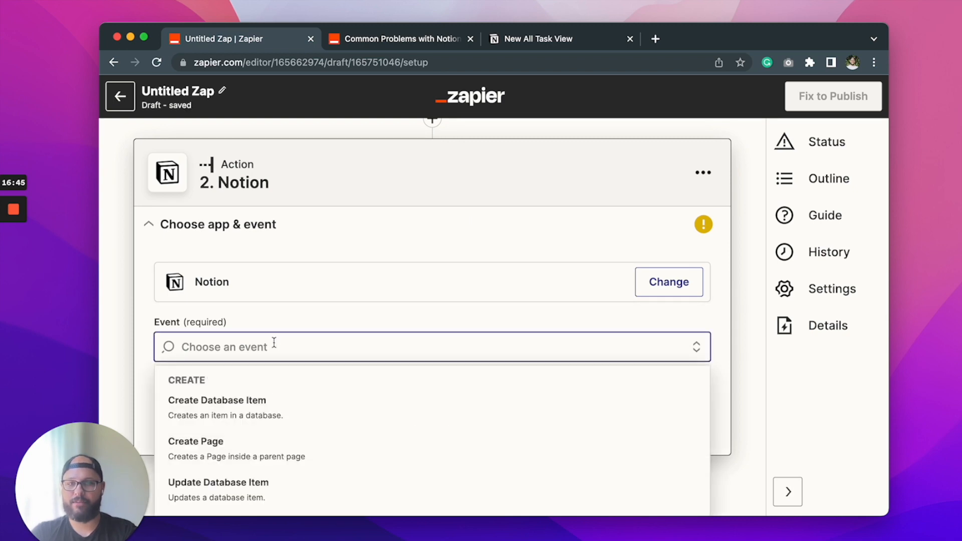
{"action": "left_click", "coordinate": [265, 414]}
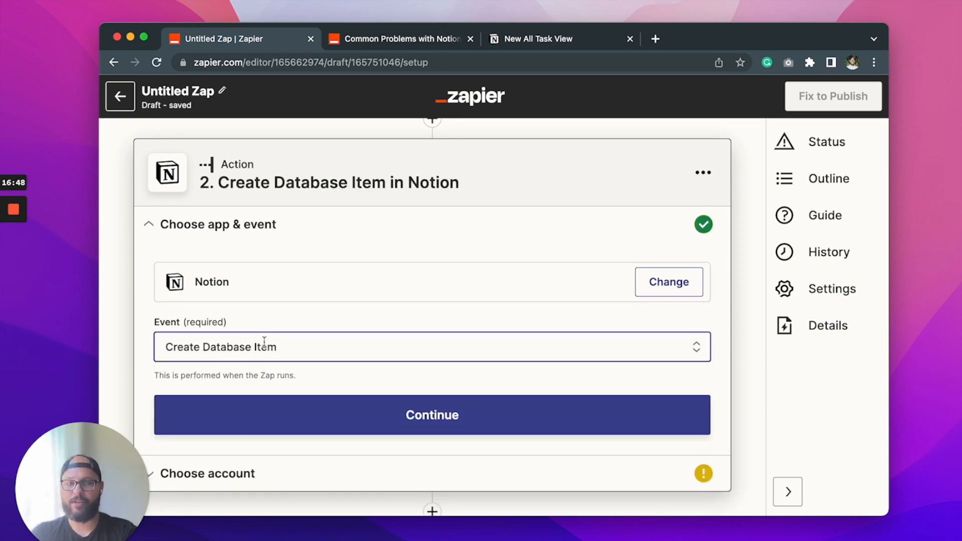
{"action": "scroll", "coordinate": [264, 342], "scroll_direction": "down", "scroll_amount": 2}
{"action": "left_click", "coordinate": [266, 354]}
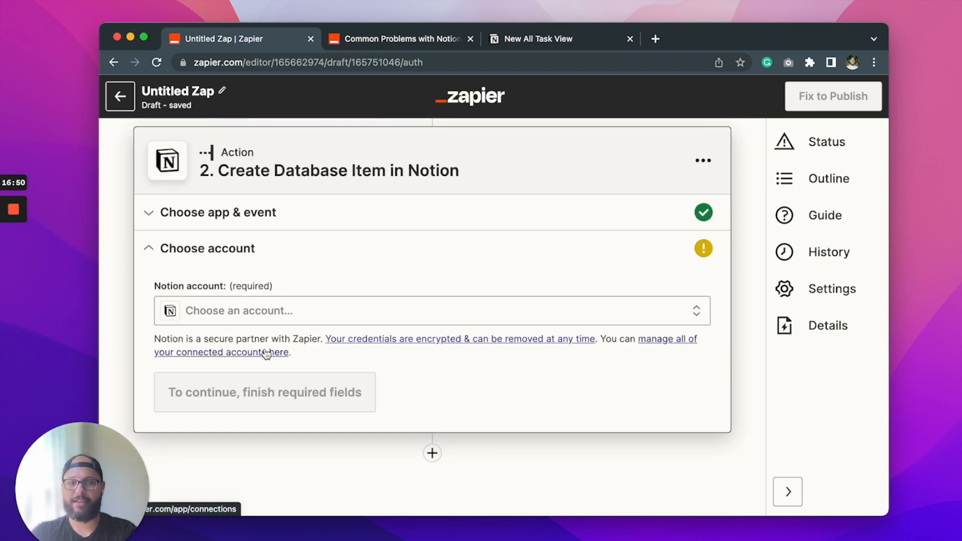
- Select the connected Notion account for the action and set its database to New All Task View
{"action": "left_click", "coordinate": [252, 320]}
{"action": "left_click", "coordinate": [242, 425]}
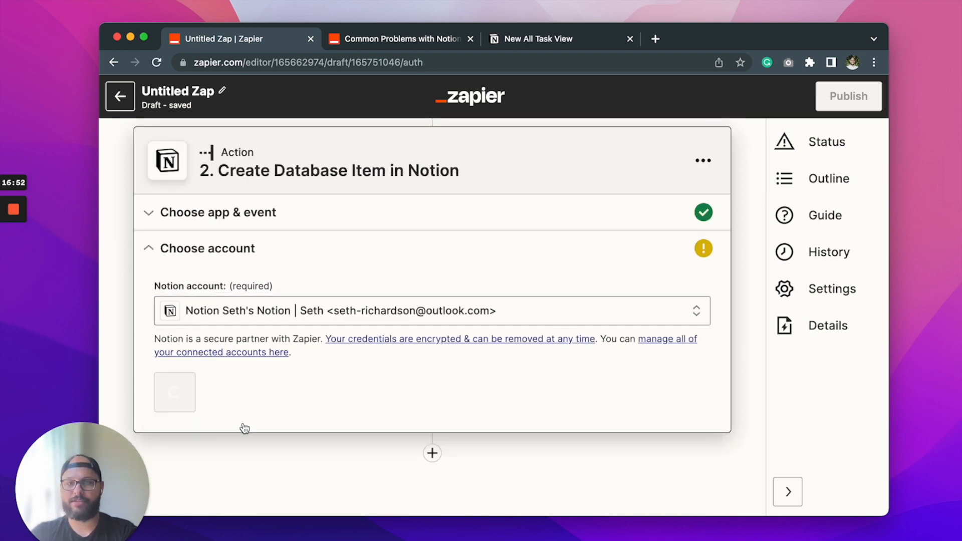
{"action": "left_click", "coordinate": [209, 397]}
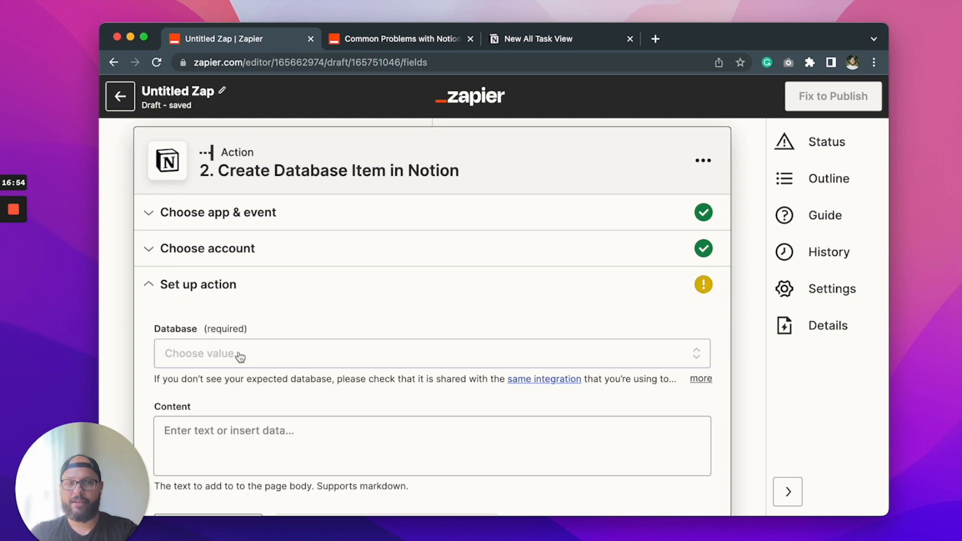
{"action": "left_click", "coordinate": [198, 228]}
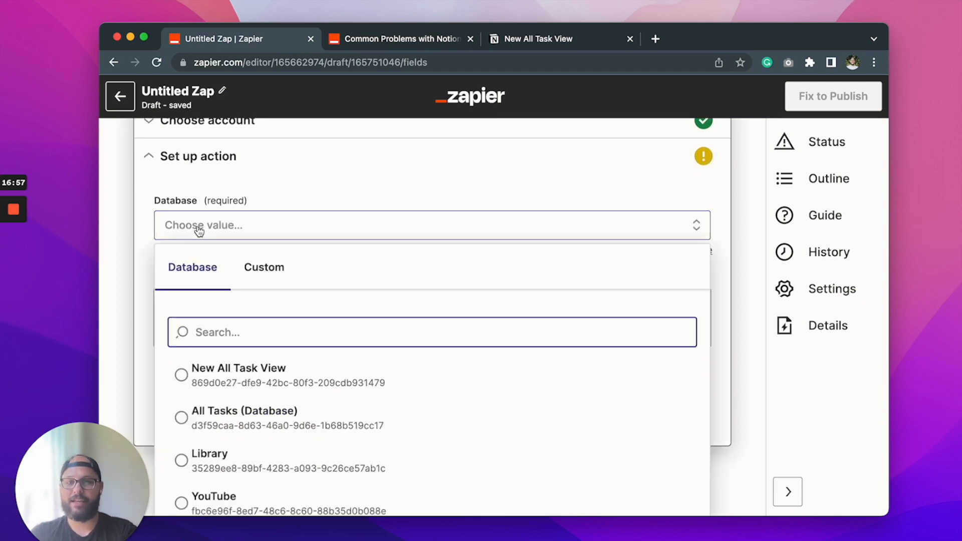
{"action": "left_click", "coordinate": [270, 382]}
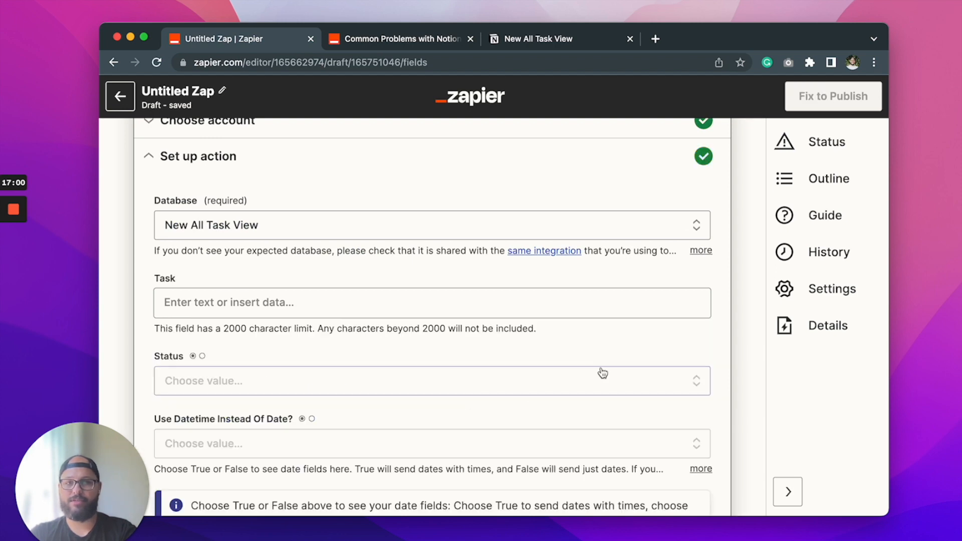
- Map the Todoist trigger's Content value to the Task field of the Notion action
{"action": "scroll", "coordinate": [717, 350], "scroll_direction": "down", "scroll_amount": 1}
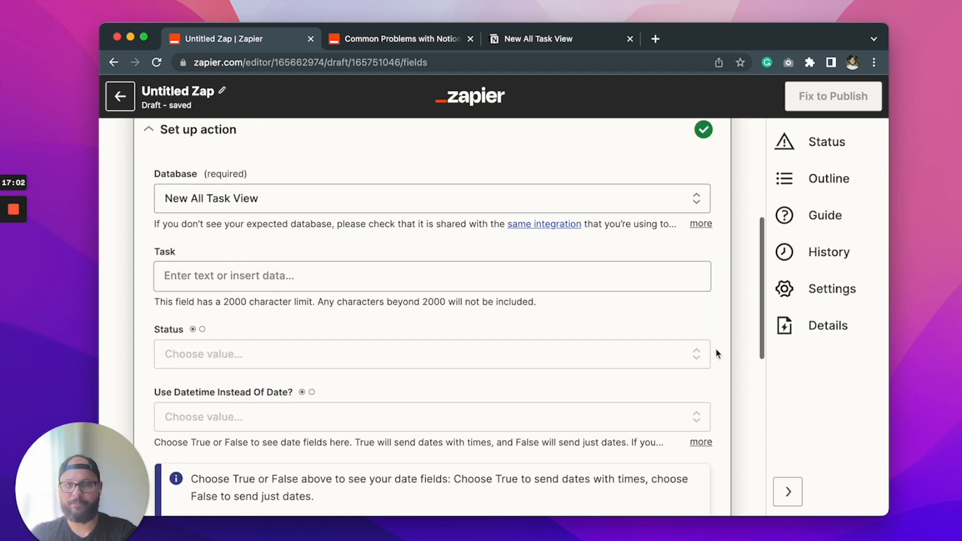
{"action": "left_click", "coordinate": [250, 275]}
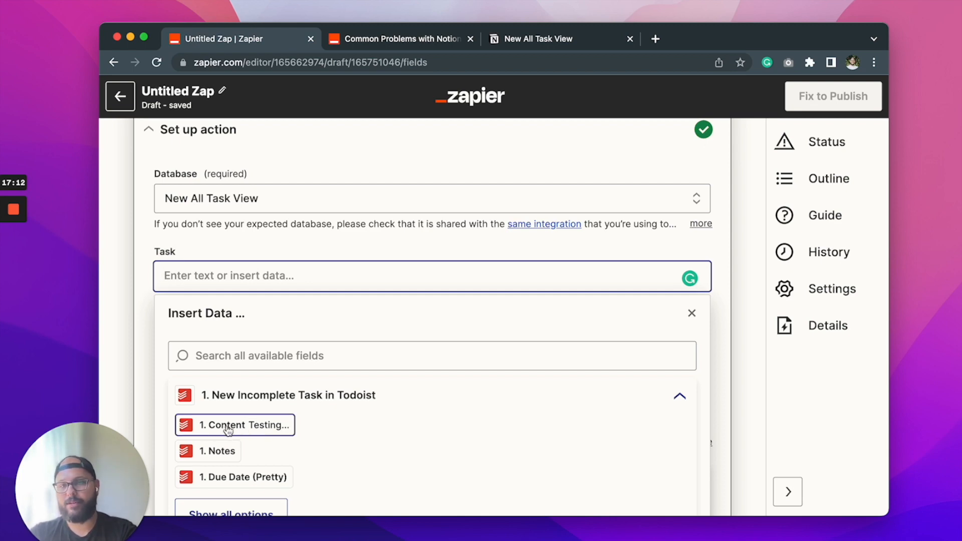
{"action": "left_click", "coordinate": [273, 431]}
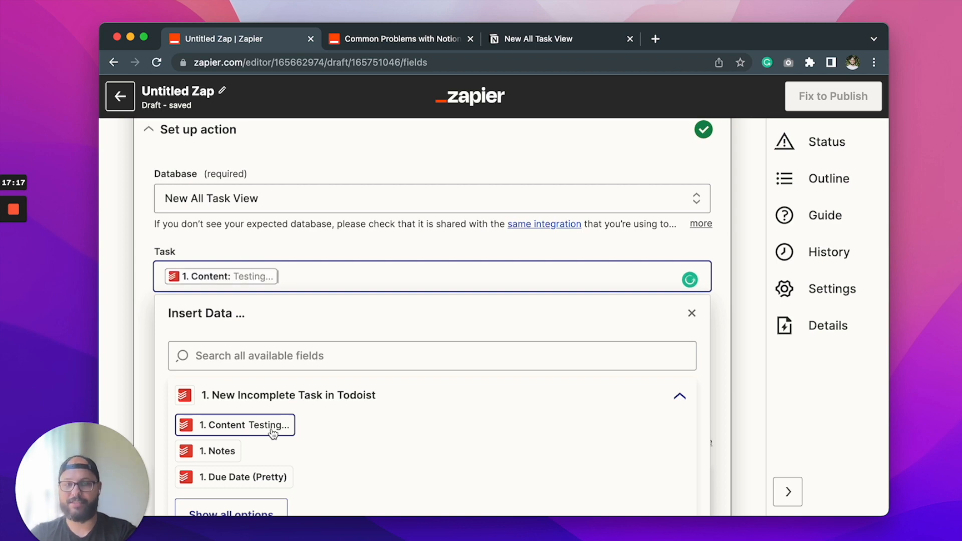
{"action": "left_click", "coordinate": [149, 309]}
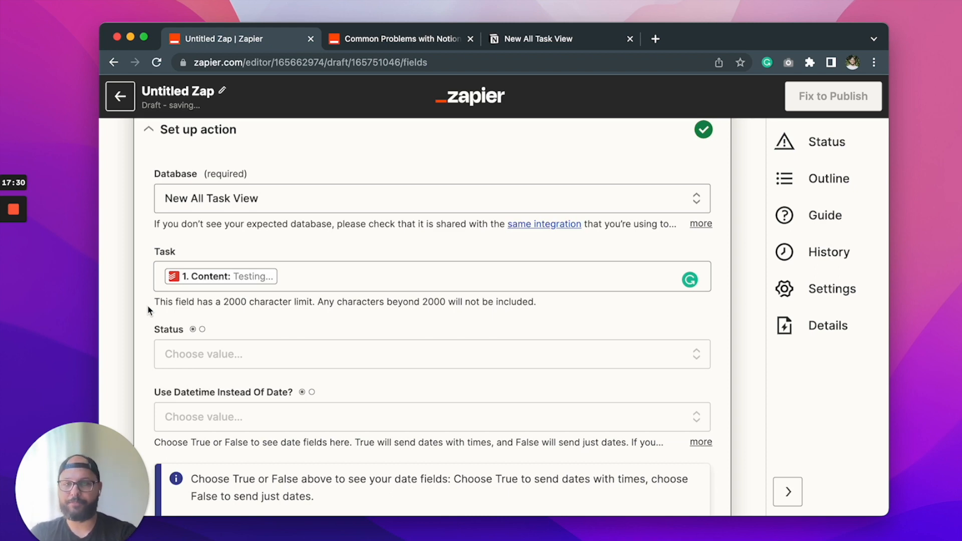
- Review the Notion action's optional fields and the choices offered for Status and Projects, leaving them empty
{"action": "scroll", "coordinate": [148, 311], "scroll_direction": "down", "scroll_amount": 2}
{"action": "left_click", "coordinate": [180, 314]}
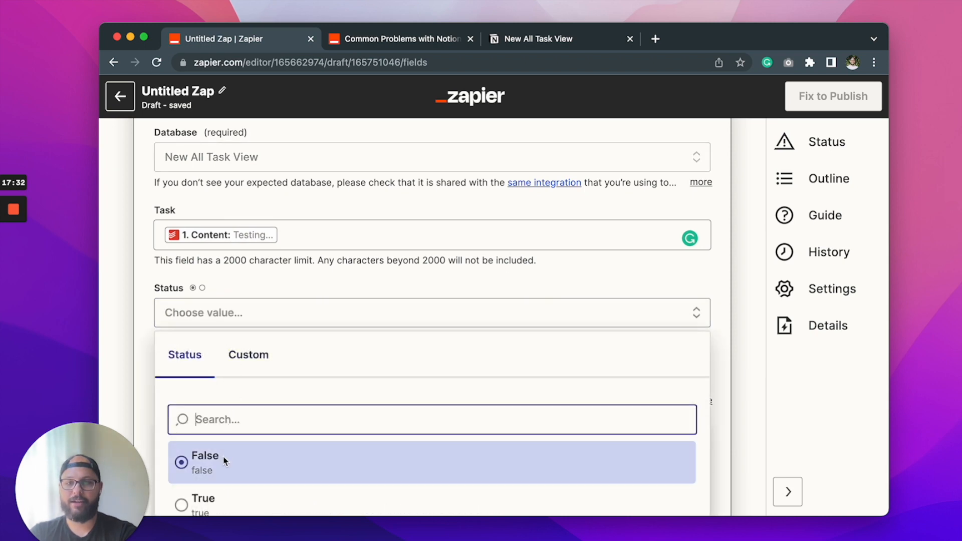
{"action": "scroll", "coordinate": [221, 459], "scroll_direction": "down", "scroll_amount": 5}
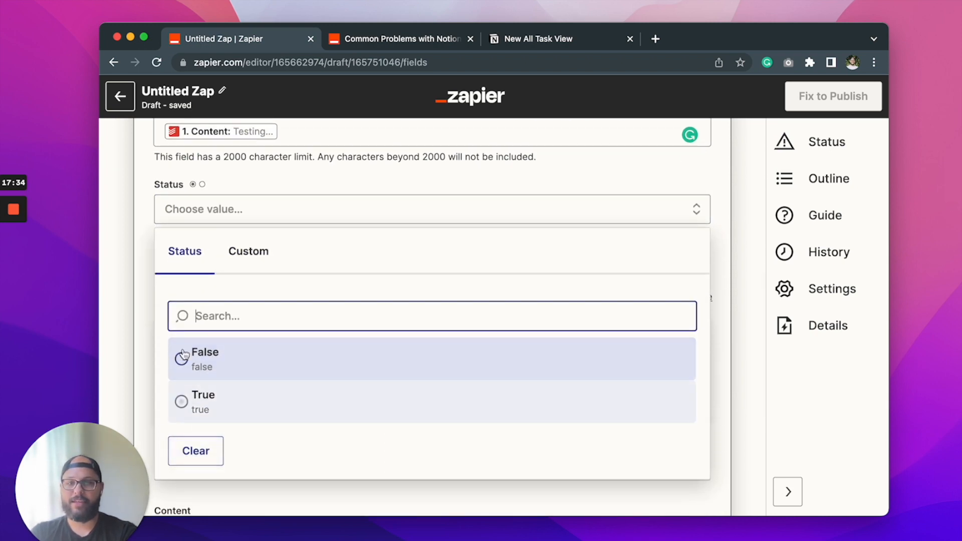
{"action": "left_click", "coordinate": [144, 280]}
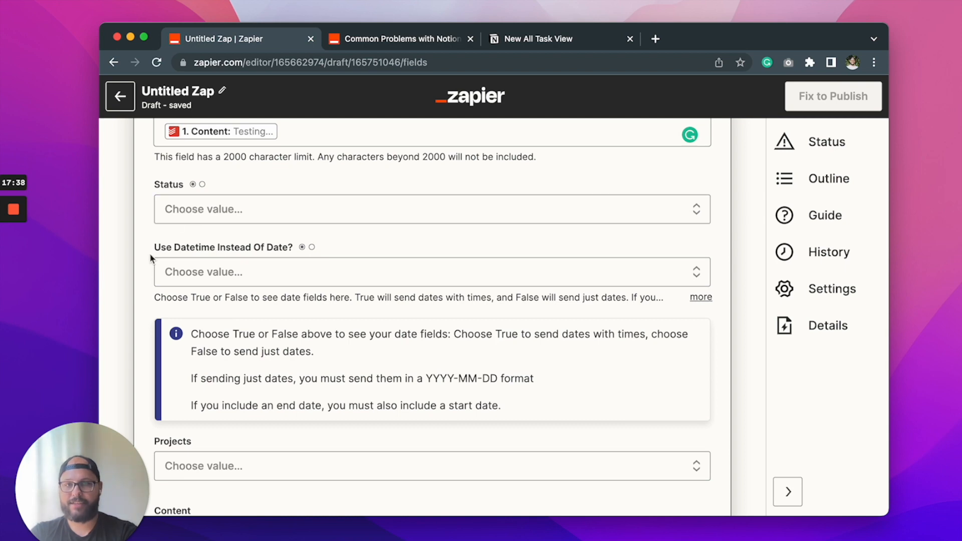
{"action": "scroll", "coordinate": [147, 288], "scroll_direction": "down", "scroll_amount": 1}
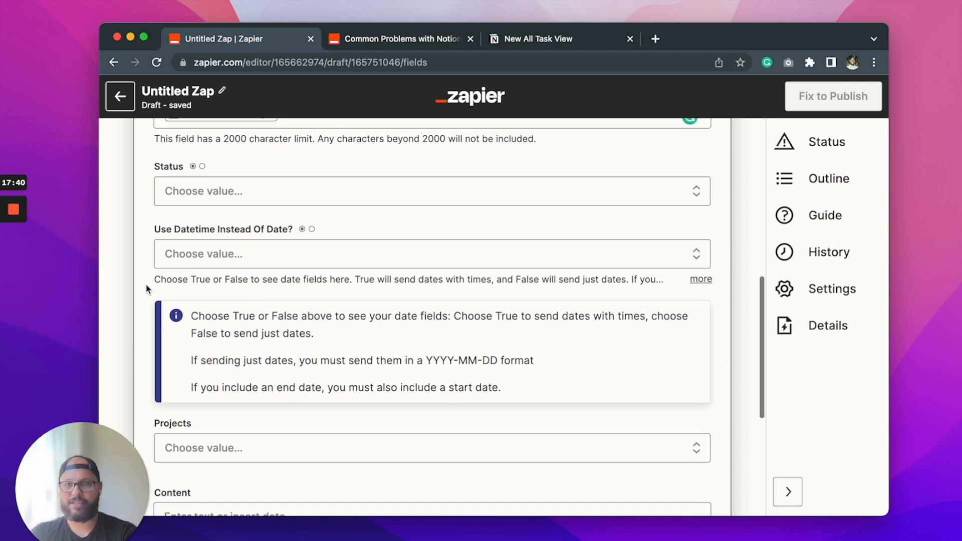
{"action": "left_click", "coordinate": [167, 202]}
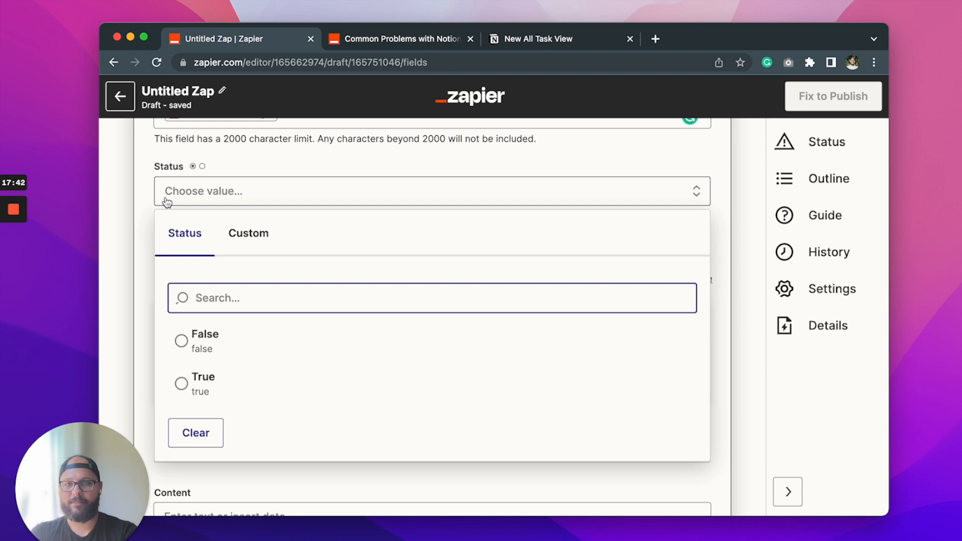
{"action": "left_click", "coordinate": [208, 352]}
{"action": "left_click", "coordinate": [150, 239]}
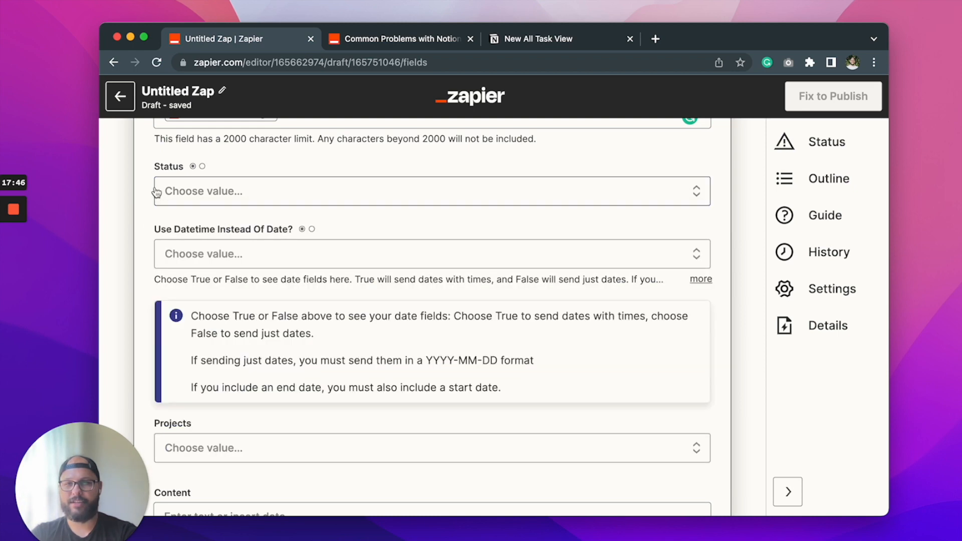
{"action": "scroll", "coordinate": [149, 218], "scroll_direction": "down", "scroll_amount": 3}
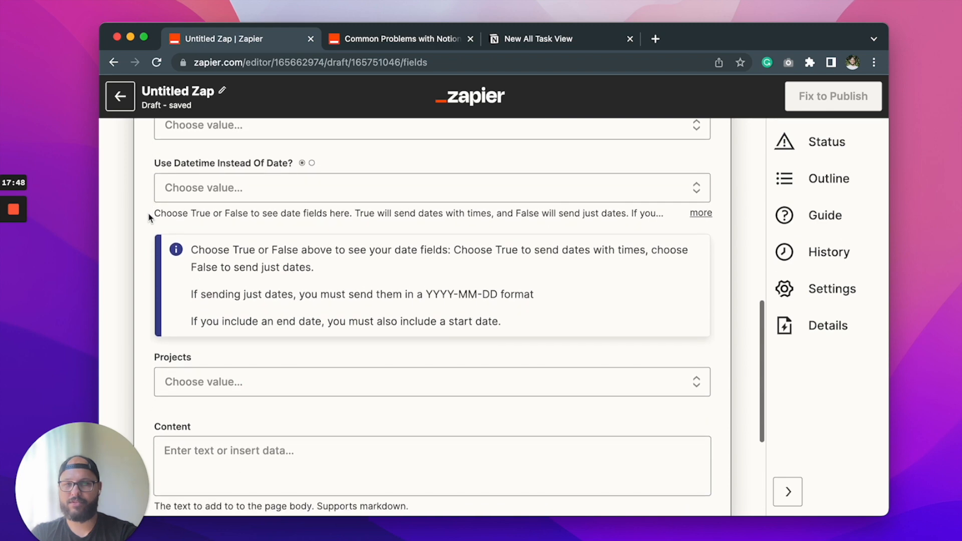
{"action": "scroll", "coordinate": [148, 212], "scroll_direction": "down", "scroll_amount": 4}
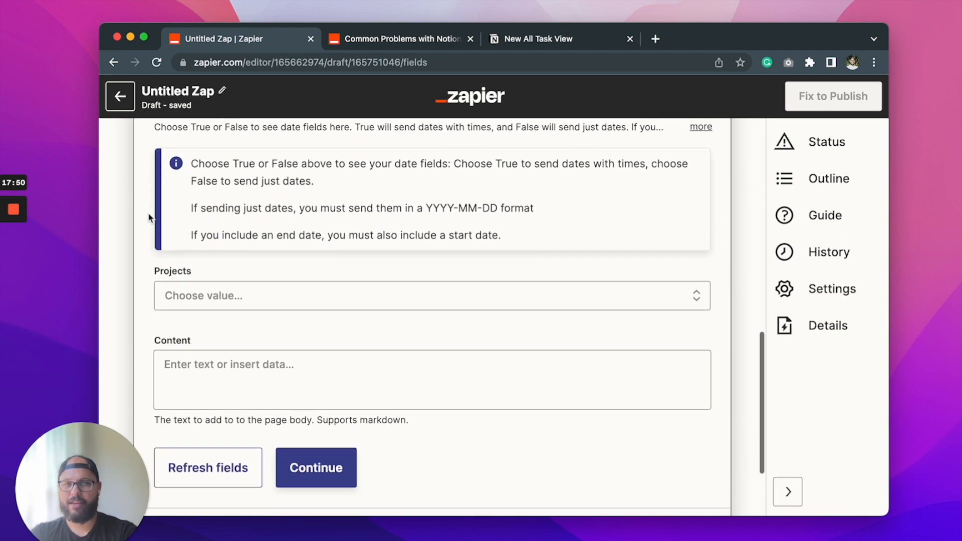
{"action": "left_click", "coordinate": [221, 285]}
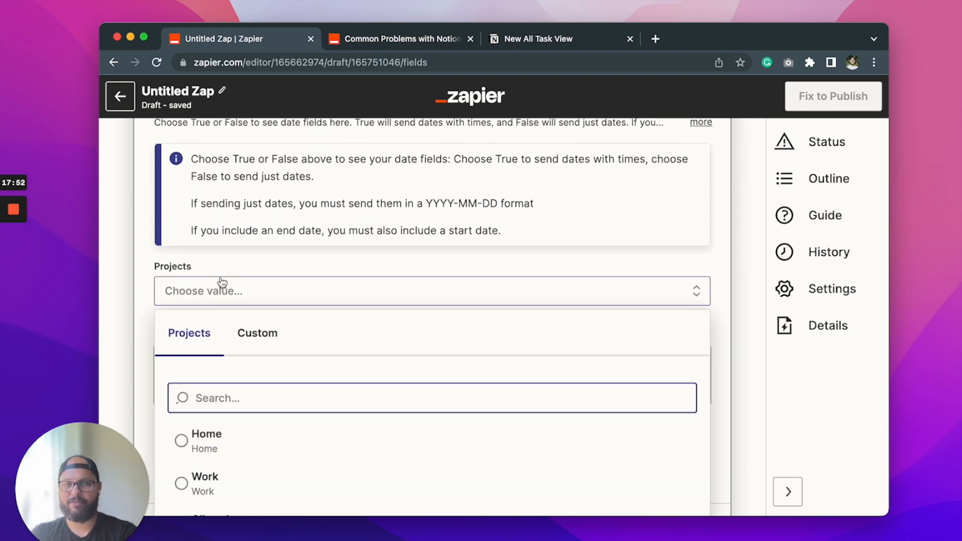
{"action": "scroll", "coordinate": [221, 286], "scroll_direction": "down", "scroll_amount": 3}
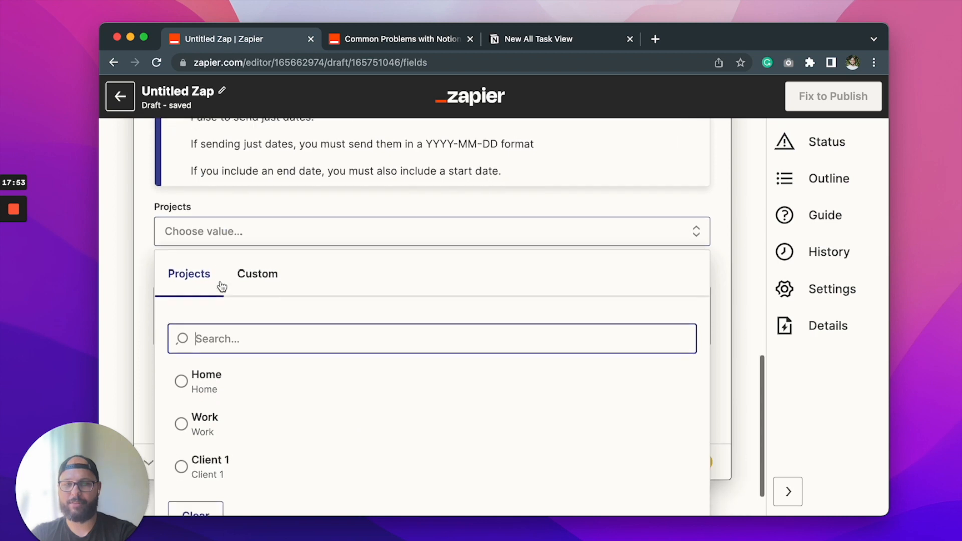
{"action": "left_click", "coordinate": [141, 239]}
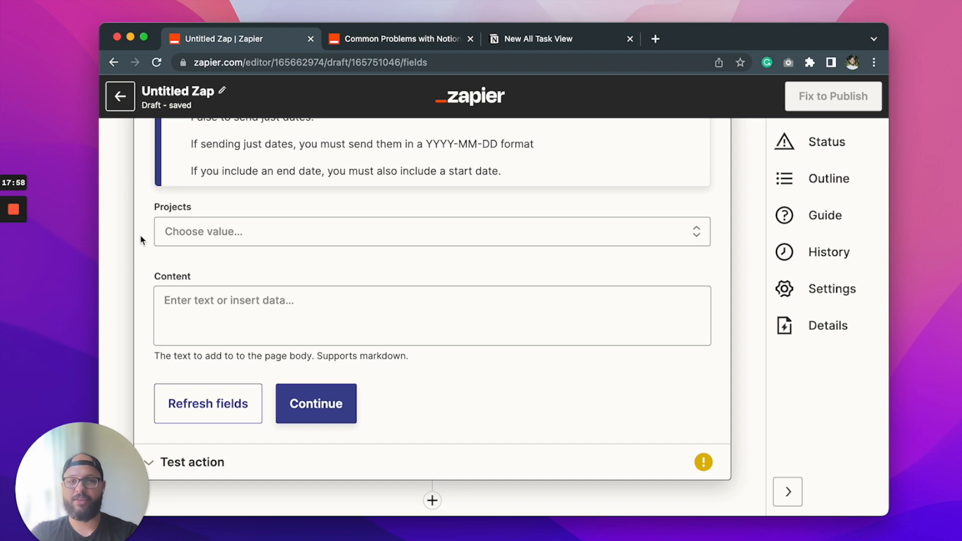
- Accept the Notion action setup and run its test to send the sample database item to Notion
{"action": "left_click", "coordinate": [294, 401]}
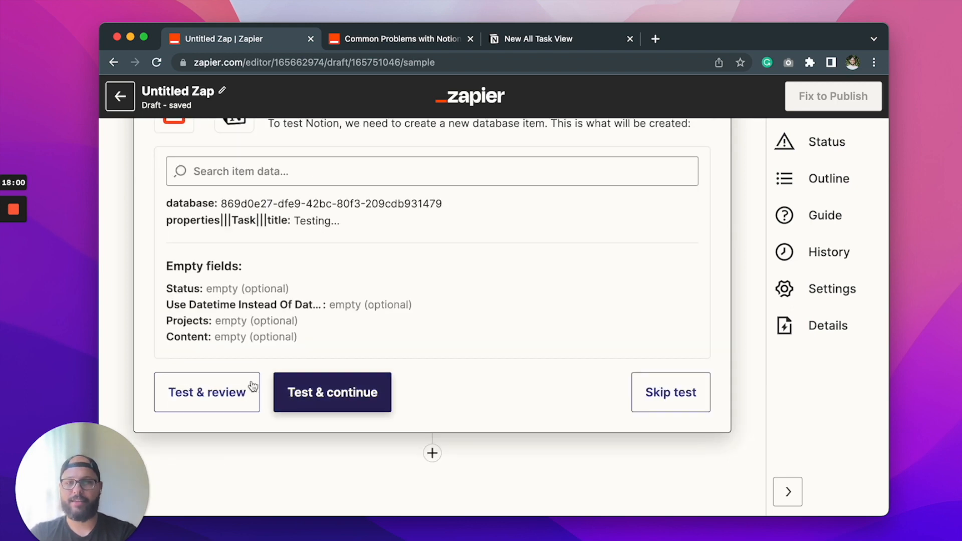
{"action": "scroll", "coordinate": [227, 317], "scroll_direction": "up", "scroll_amount": 3}
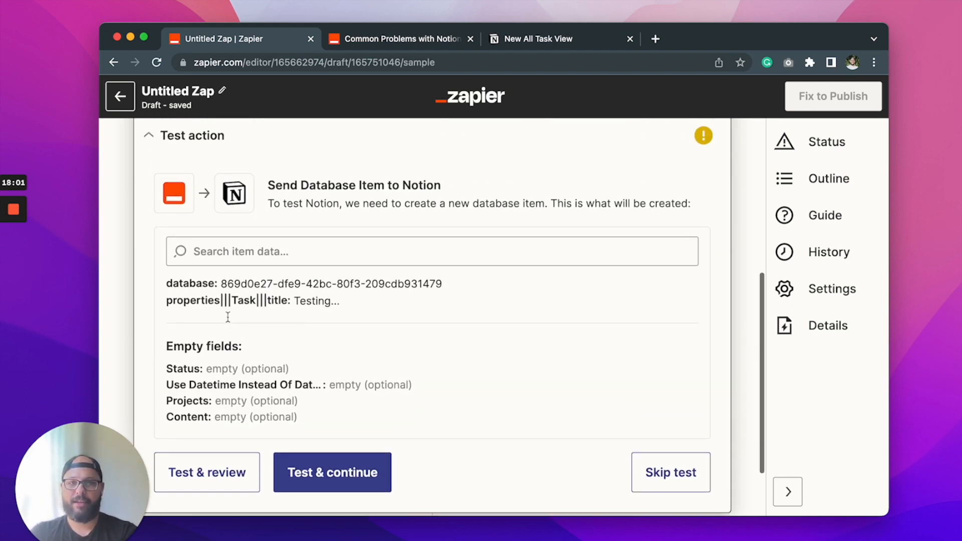
{"action": "left_click", "coordinate": [344, 473]}
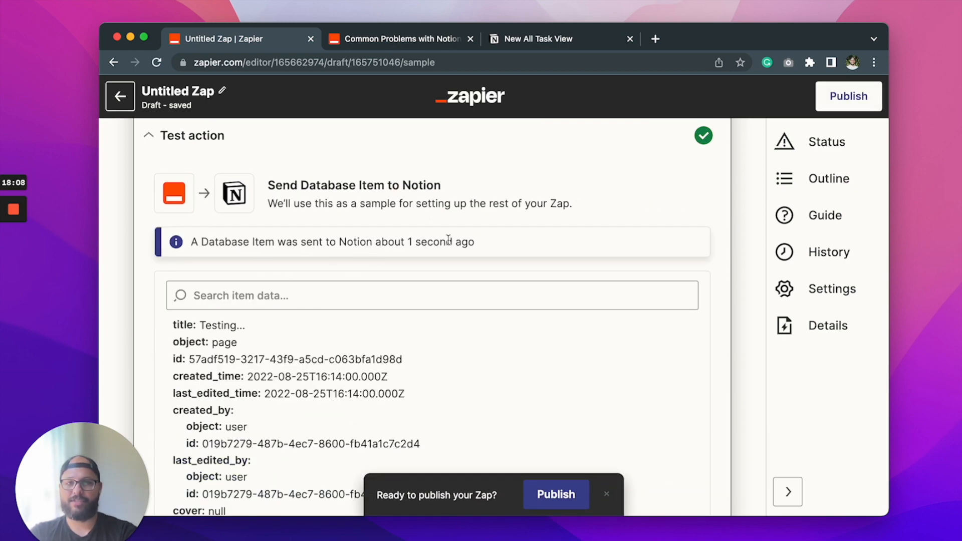
- Close the Common Problems with Notion article, switch to Notion's New All Task View page and reload it
{"action": "left_click", "coordinate": [470, 38]}
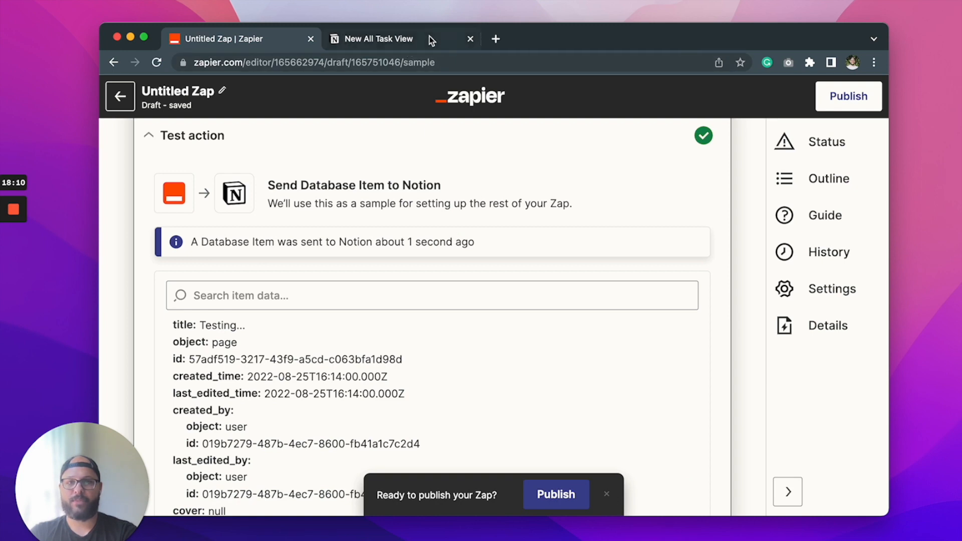
{"action": "left_click", "coordinate": [410, 39]}
{"action": "key", "text": "super+r"}
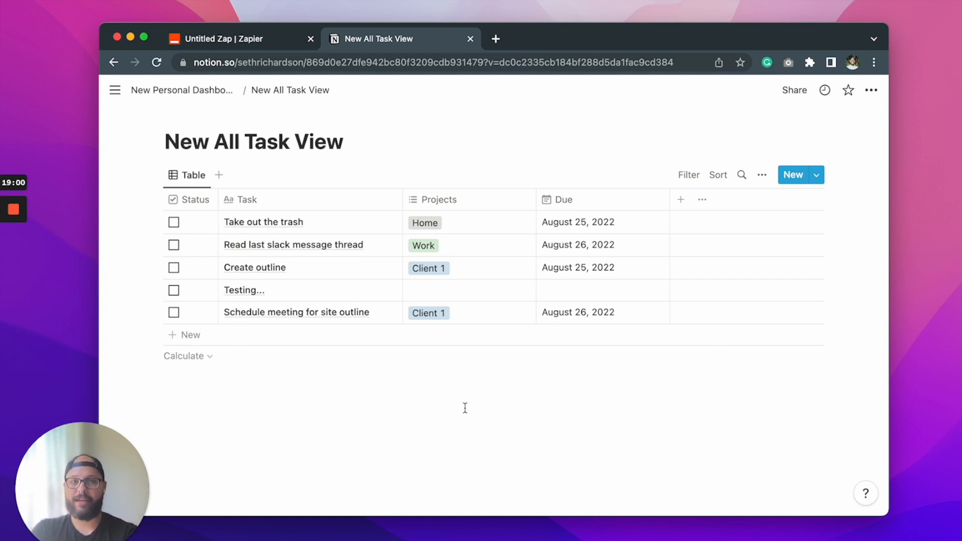
- Assign the Testing... task to the Client 1 project and set its due date to August 29, 2022
{"action": "left_click", "coordinate": [420, 291]}
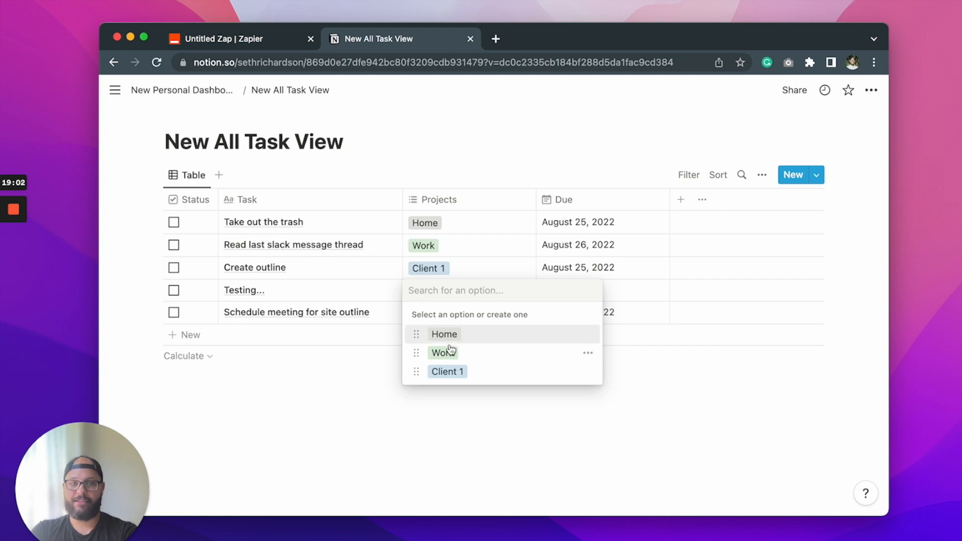
{"action": "left_click", "coordinate": [448, 371]}
{"action": "left_click", "coordinate": [455, 444]}
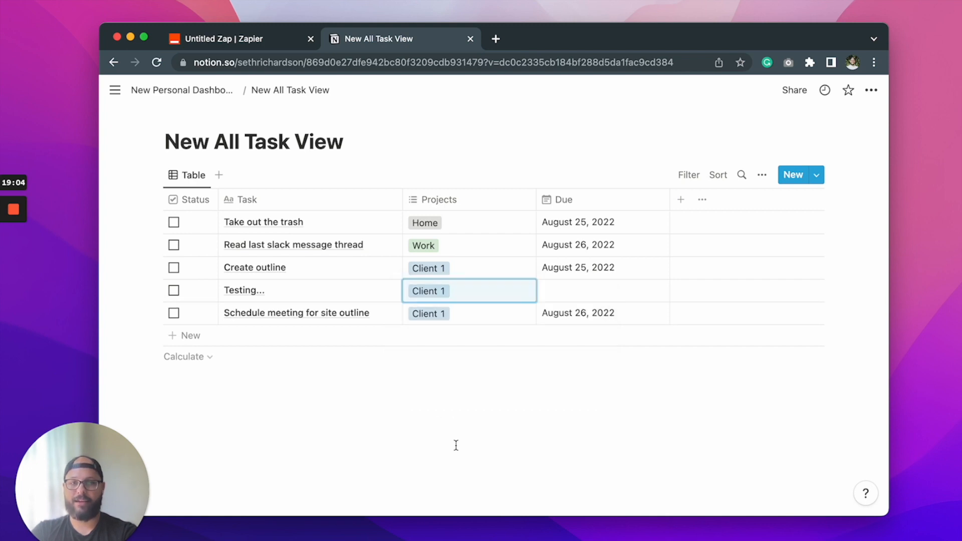
{"action": "left_click", "coordinate": [555, 290]}
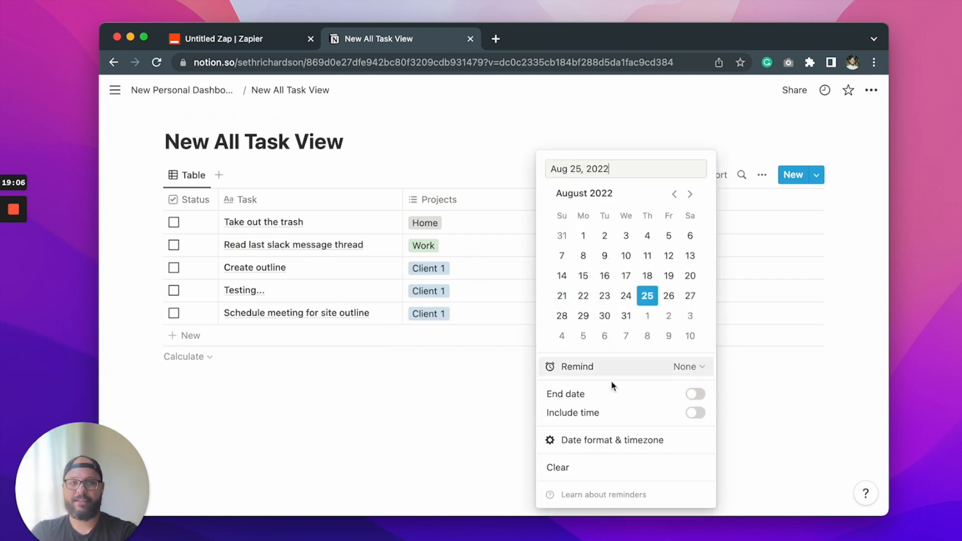
{"action": "left_click", "coordinate": [583, 316]}
{"action": "left_click", "coordinate": [372, 443]}
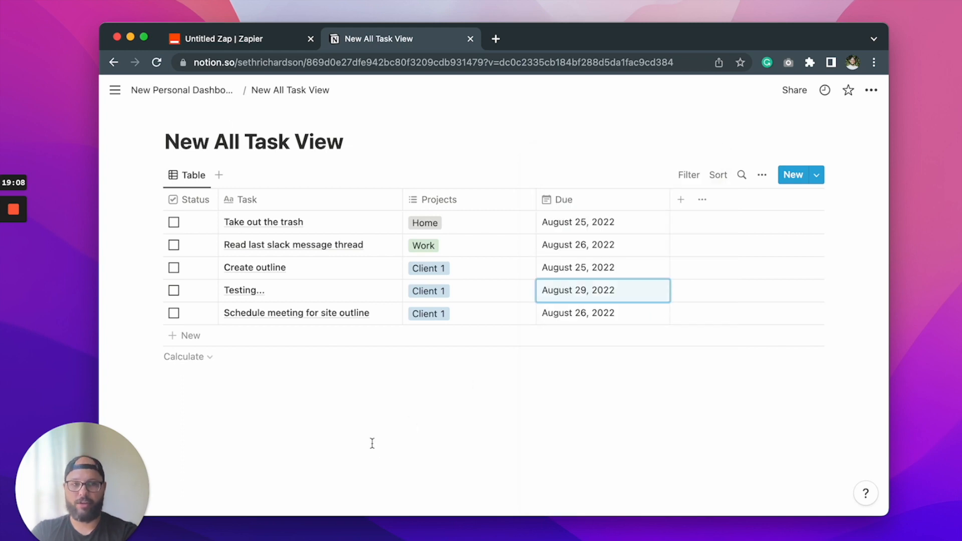
- Return to the New Personal Dashboard and open the Client 1 page under Projects
{"action": "left_click", "coordinate": [192, 91]}
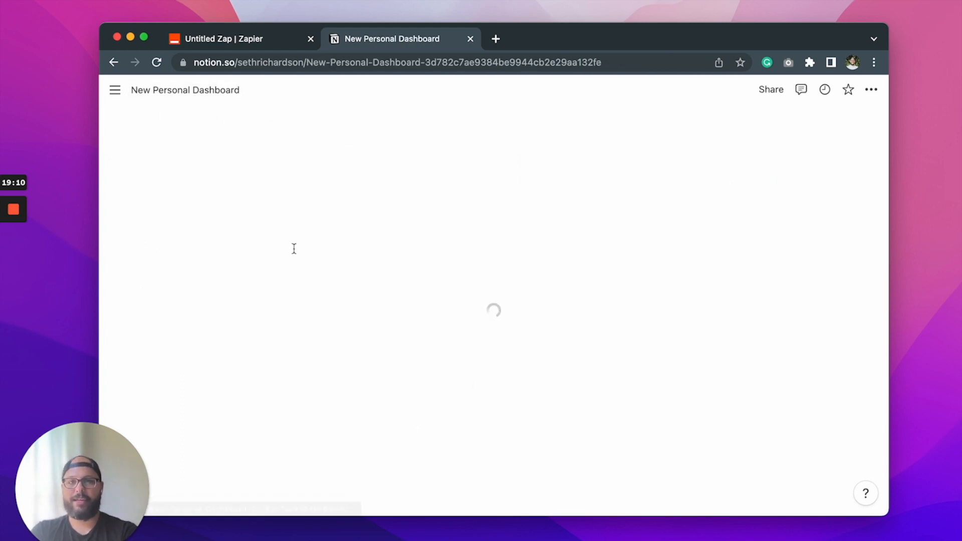
{"action": "scroll", "coordinate": [292, 251], "scroll_direction": "down", "scroll_amount": 5}
{"action": "left_click", "coordinate": [296, 375]}
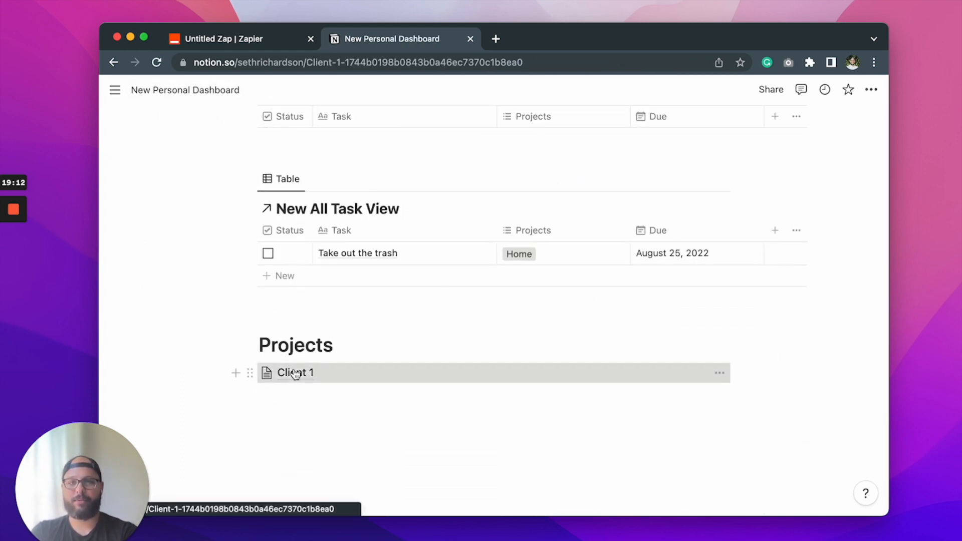
{"action": "scroll", "coordinate": [301, 351], "scroll_direction": "down", "scroll_amount": 1}
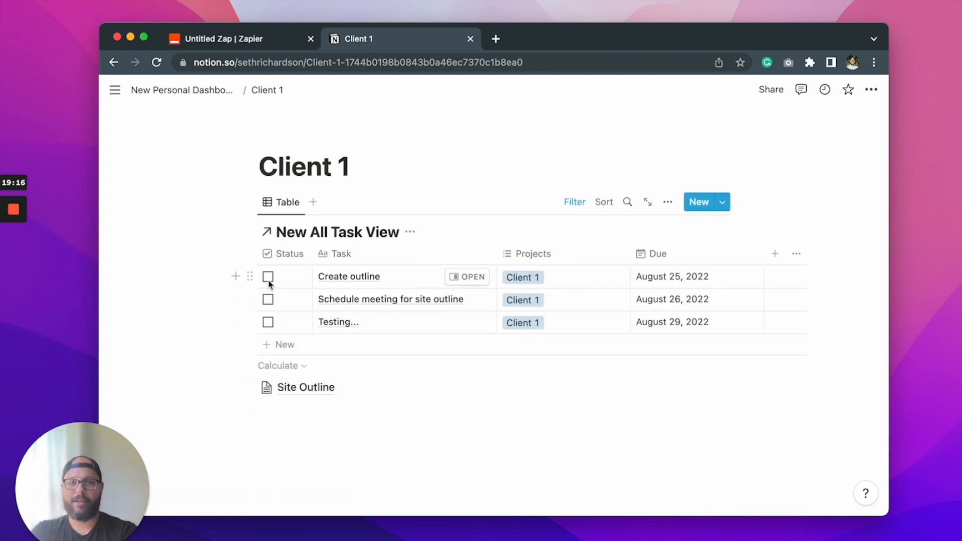
- Mark the Schedule meeting for site outline task as done and sort the Client 1 task table by Status ascending
{"action": "left_click", "coordinate": [268, 300]}
{"action": "left_click", "coordinate": [462, 460]}
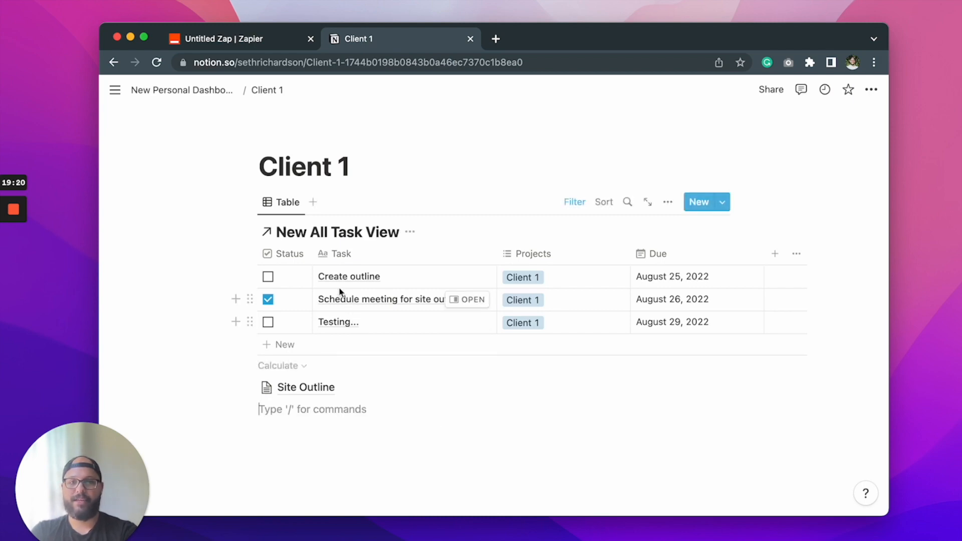
{"action": "left_click", "coordinate": [282, 254]}
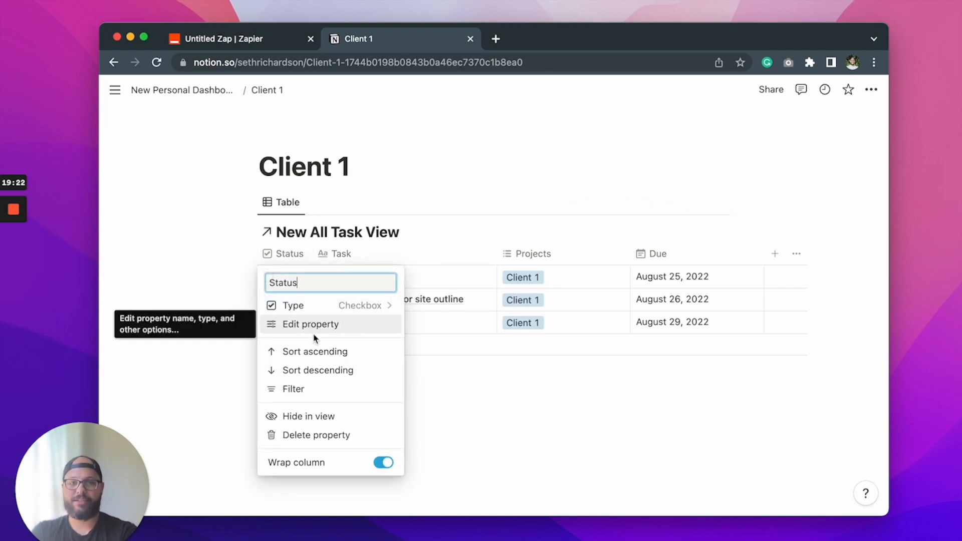
{"action": "left_click", "coordinate": [317, 352]}
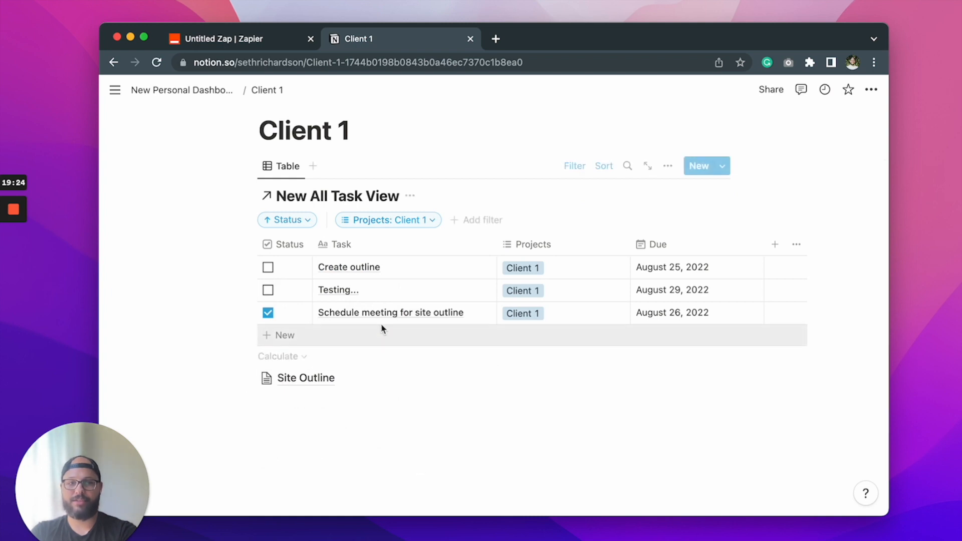
{"action": "left_click", "coordinate": [268, 268]}
{"action": "left_click", "coordinate": [268, 291]}
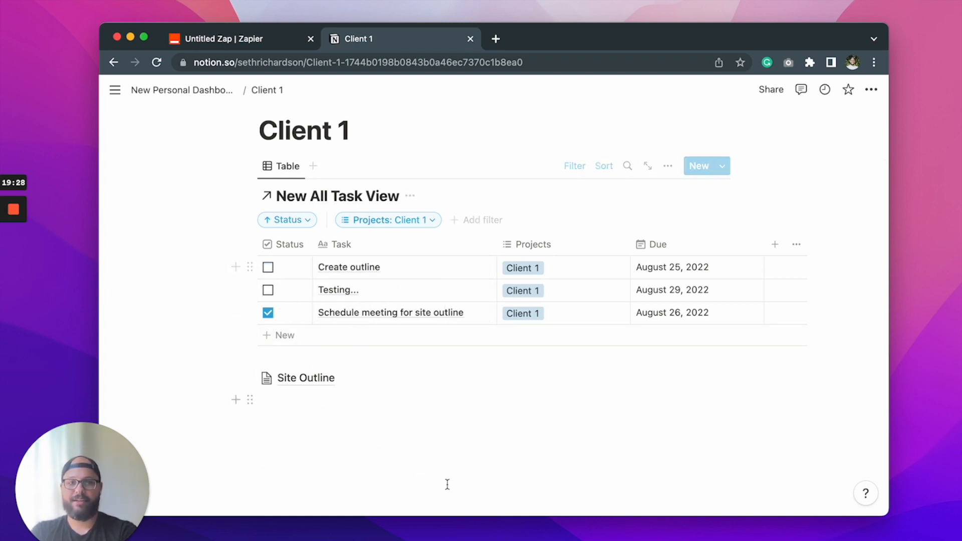
{"action": "left_click", "coordinate": [447, 483]}
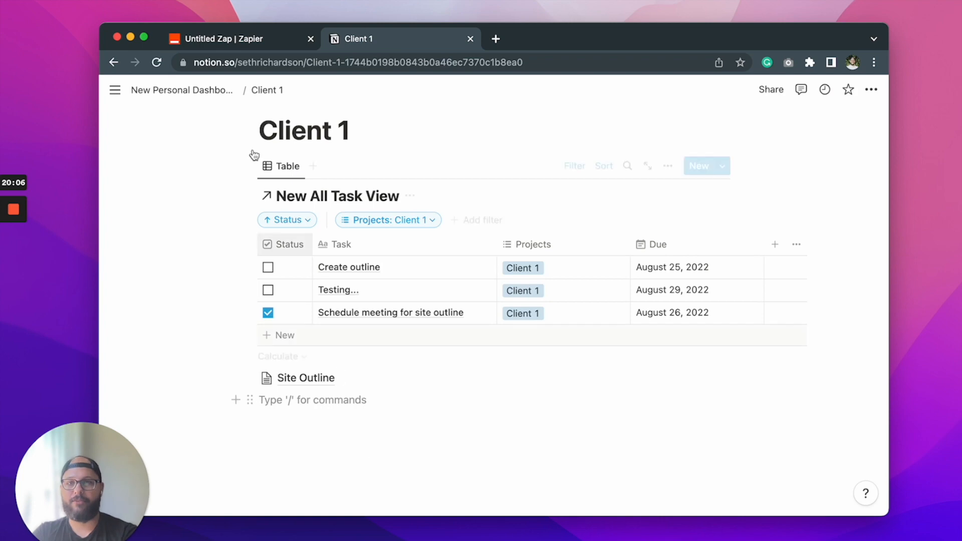
- Switch back to Zapier, publish and turn on the Todoist-to-Notion Zap, and dismiss the offer to share a copy
{"action": "left_click", "coordinate": [239, 41]}
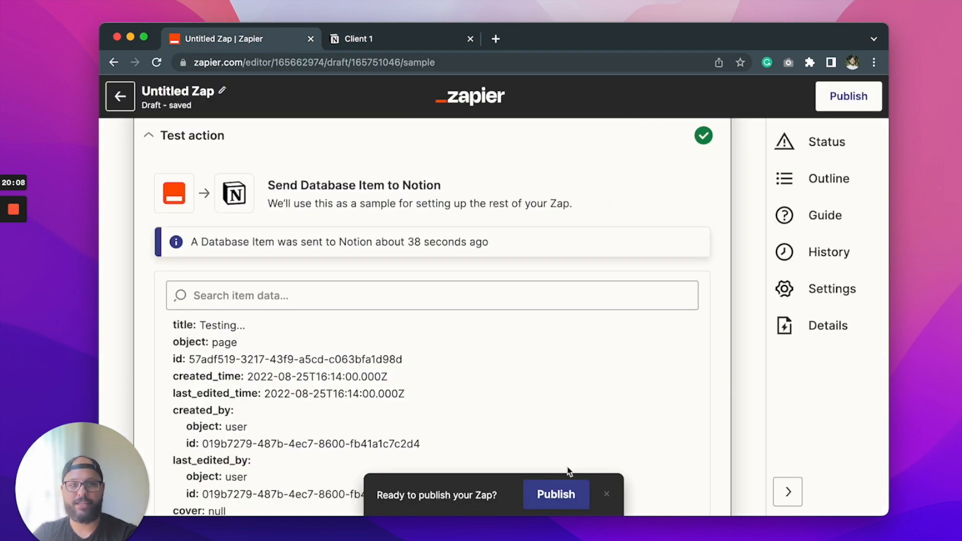
{"action": "left_click", "coordinate": [556, 494]}
{"action": "left_click", "coordinate": [521, 318]}
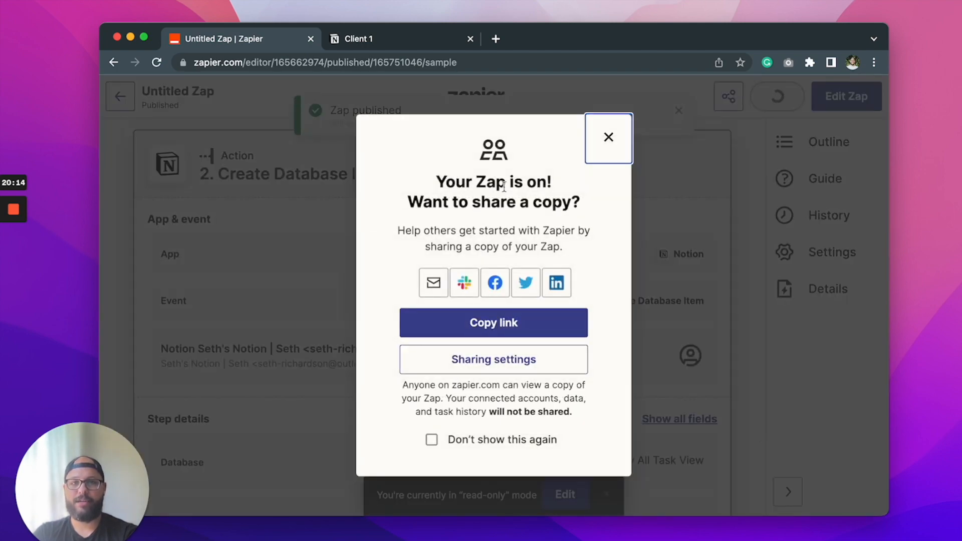
{"action": "left_click", "coordinate": [607, 140]}
- Leave the Zap editor, look through the list of Zaps in the Home folder, and return to Notion's Client 1 page
{"action": "left_click", "coordinate": [120, 98]}
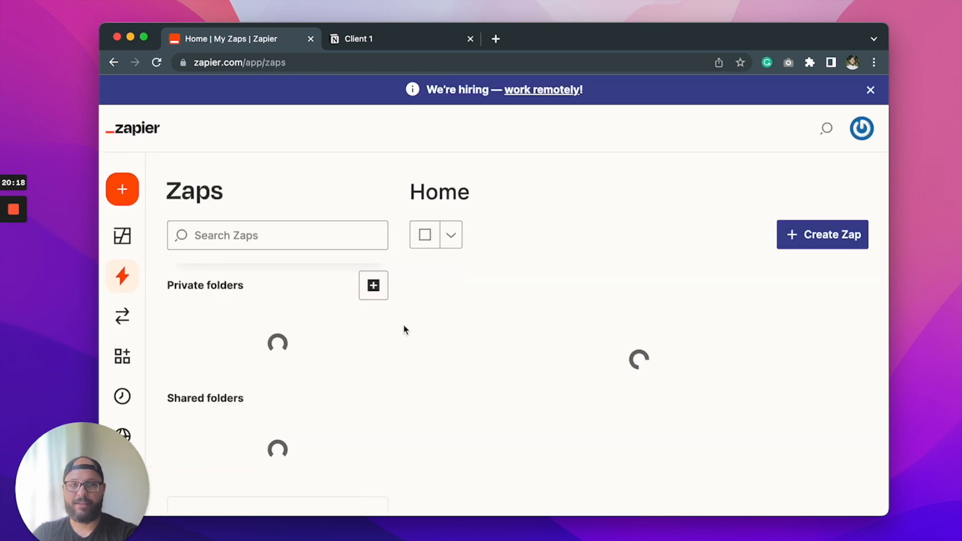
{"action": "scroll", "coordinate": [409, 345], "scroll_direction": "down", "scroll_amount": 3}
{"action": "scroll", "coordinate": [410, 345], "scroll_direction": "down", "scroll_amount": 3}
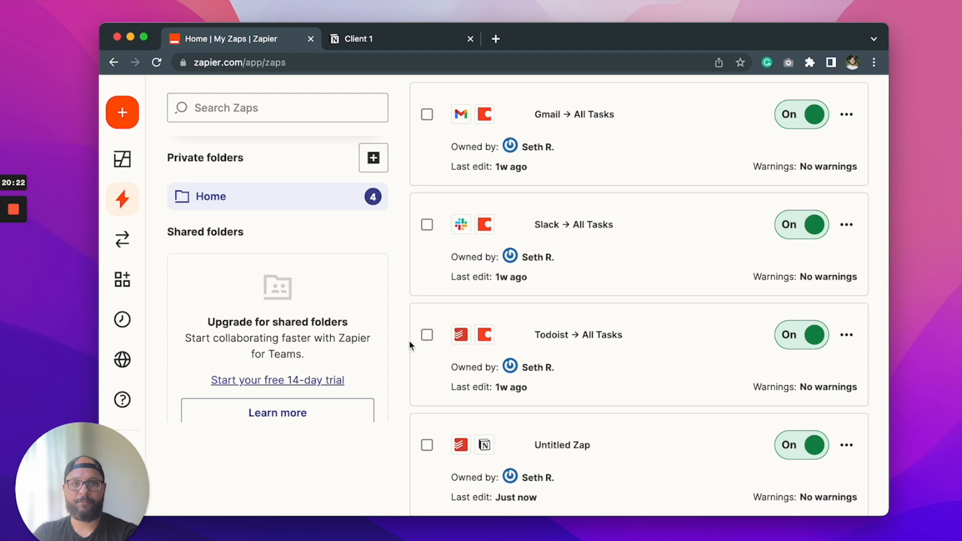
{"action": "scroll", "coordinate": [409, 345], "scroll_direction": "down", "scroll_amount": 1}
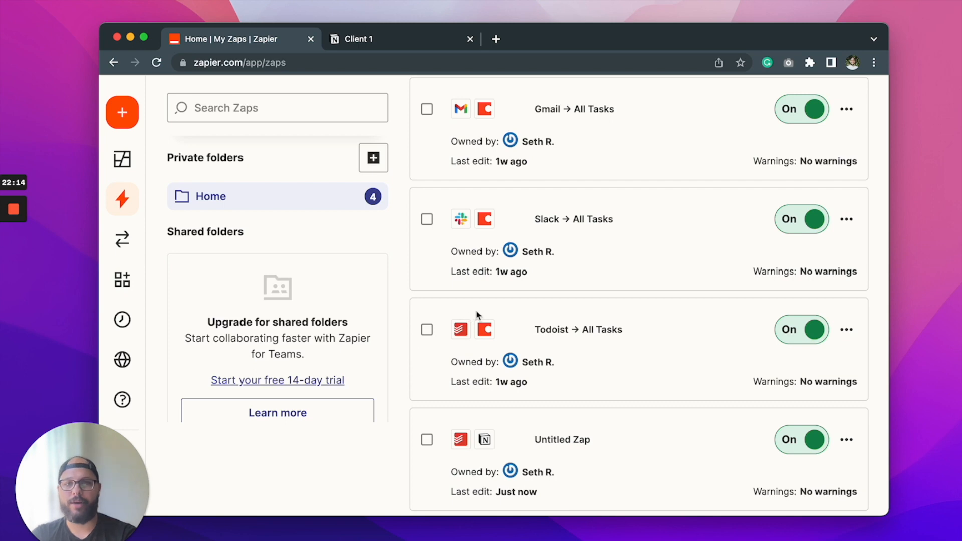
{"action": "left_click", "coordinate": [426, 44]}
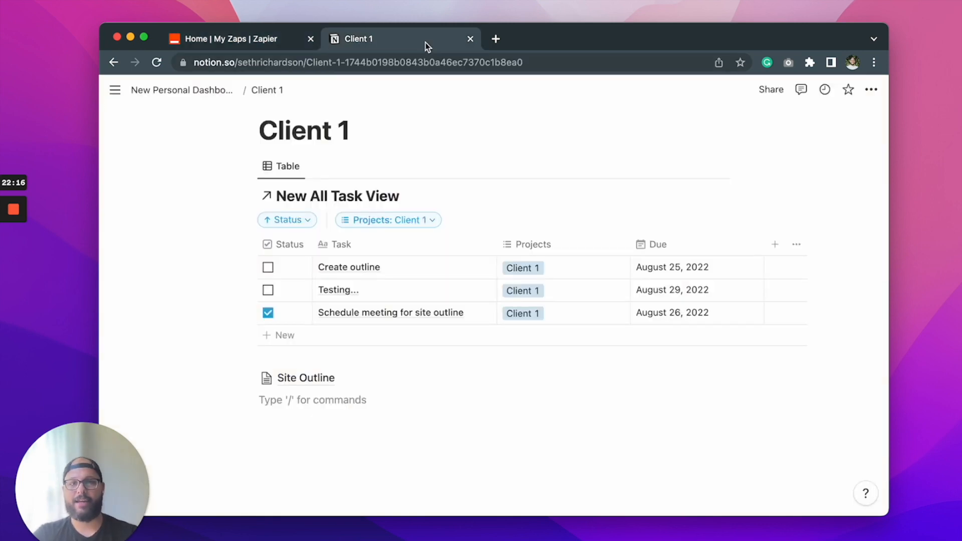